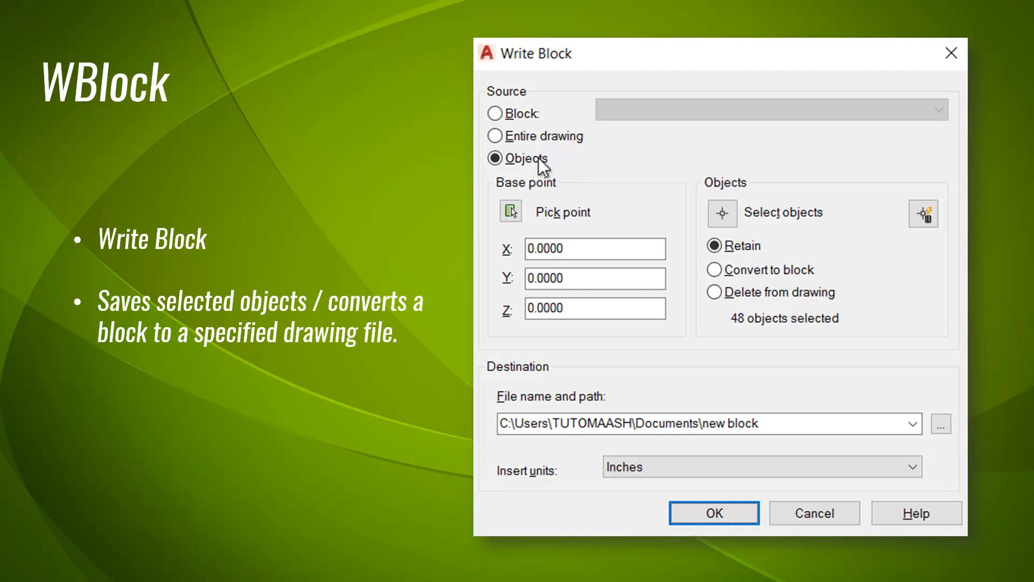
pyautogui.click(591, 228)
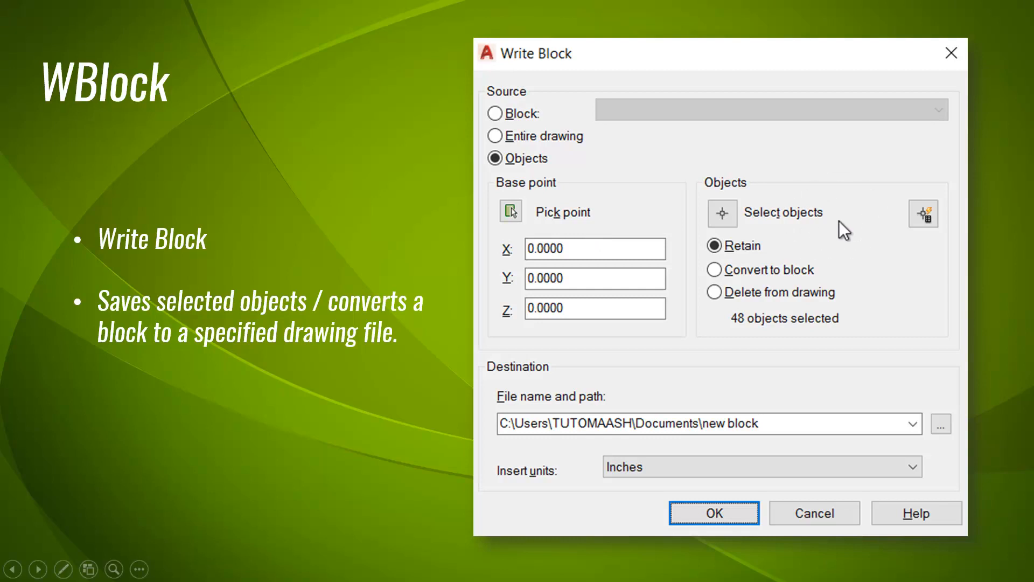
pyautogui.click(567, 405)
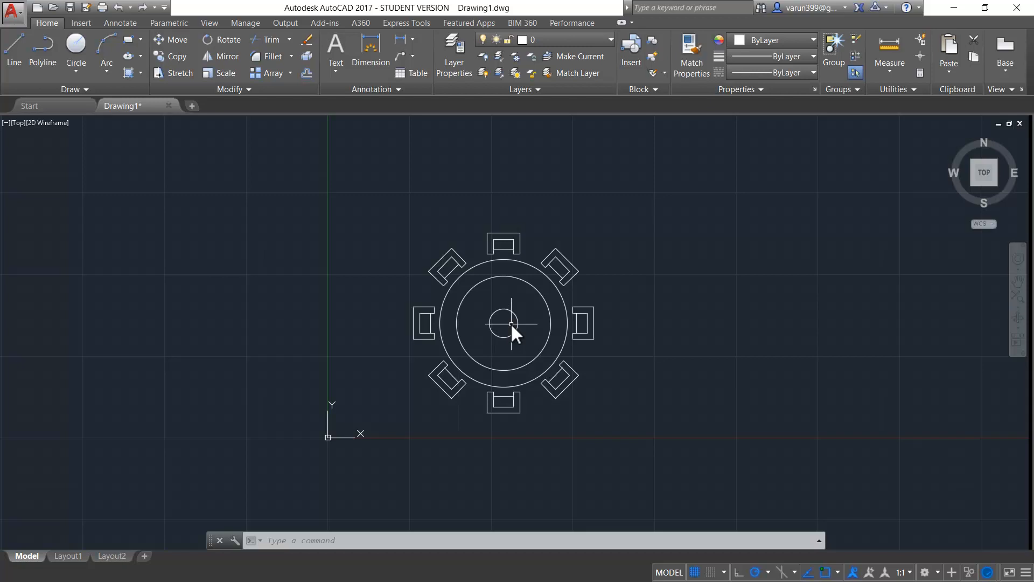
# - Start the WBLOCK command with Objects as the source and move its dialog clear of the round table drawing
pyautogui.press('Escape')
pyautogui.write('WBLOCK')
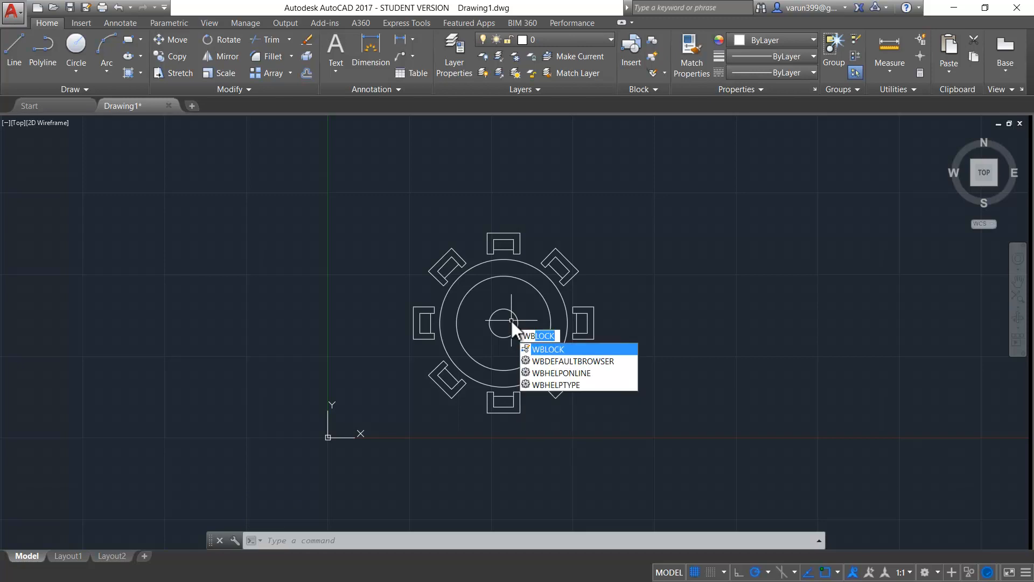
pyautogui.press('Return')
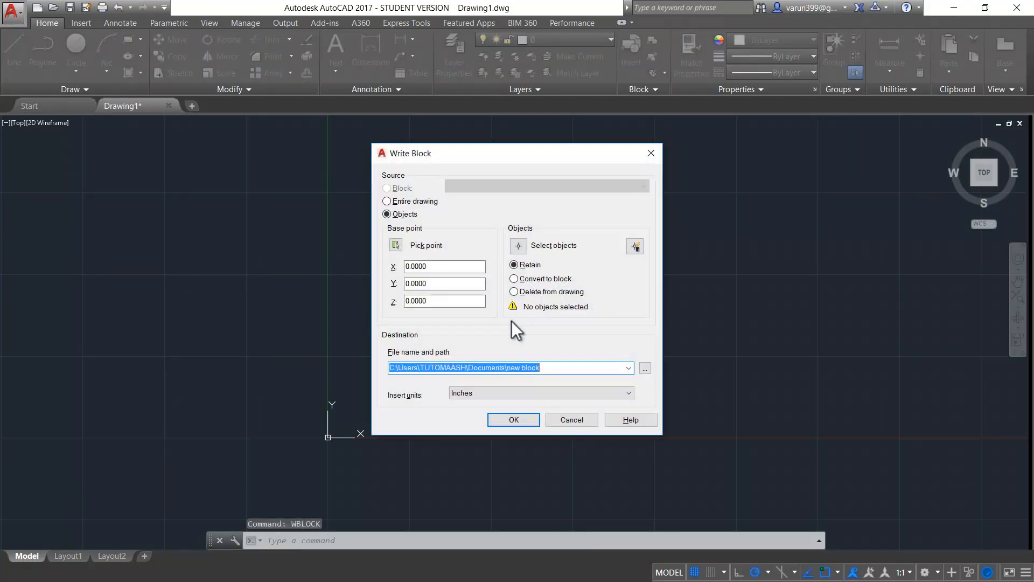
pyautogui.click(414, 159)
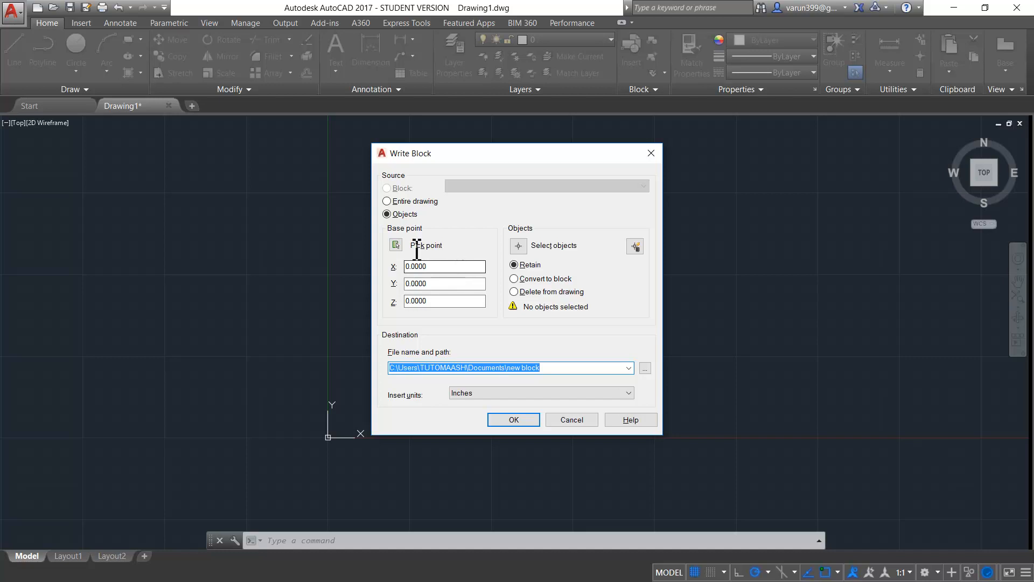
pyautogui.click(396, 186)
pyautogui.click(410, 216)
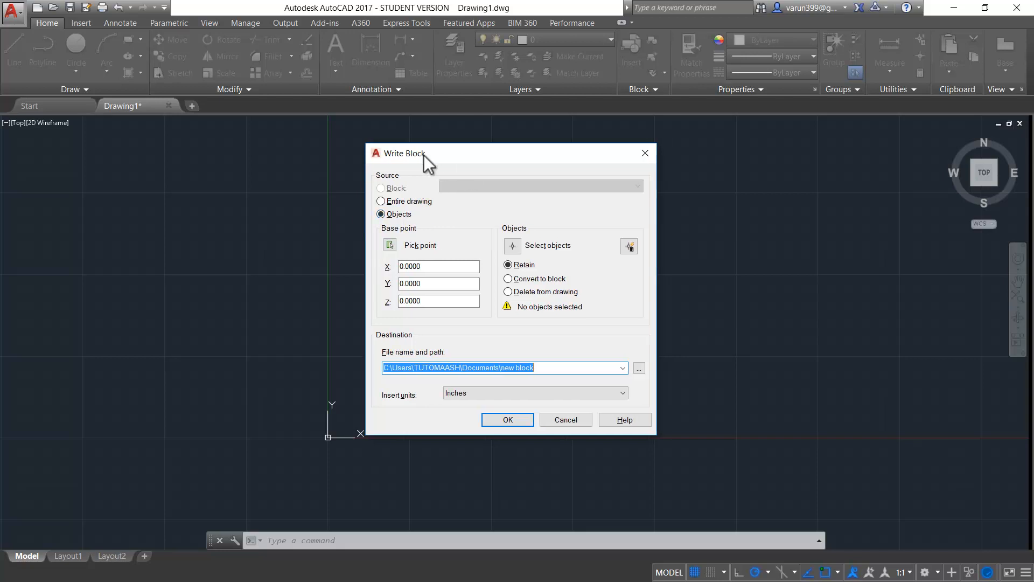
pyautogui.moveTo(426, 154); pyautogui.dragTo(681, 189)
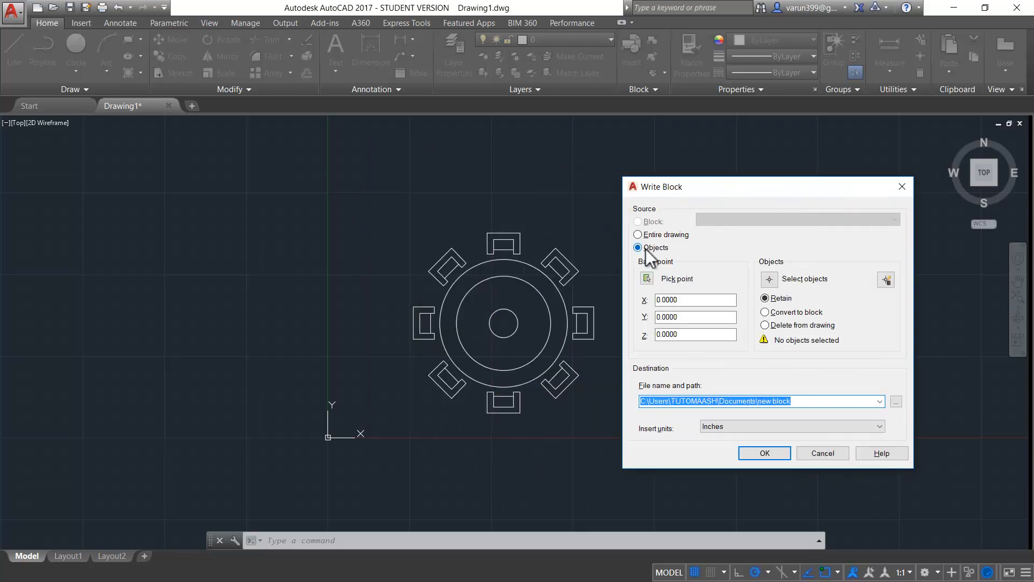
# - Set the round table's centre as the block's base point and select the table with all its chairs
pyautogui.click(647, 277)
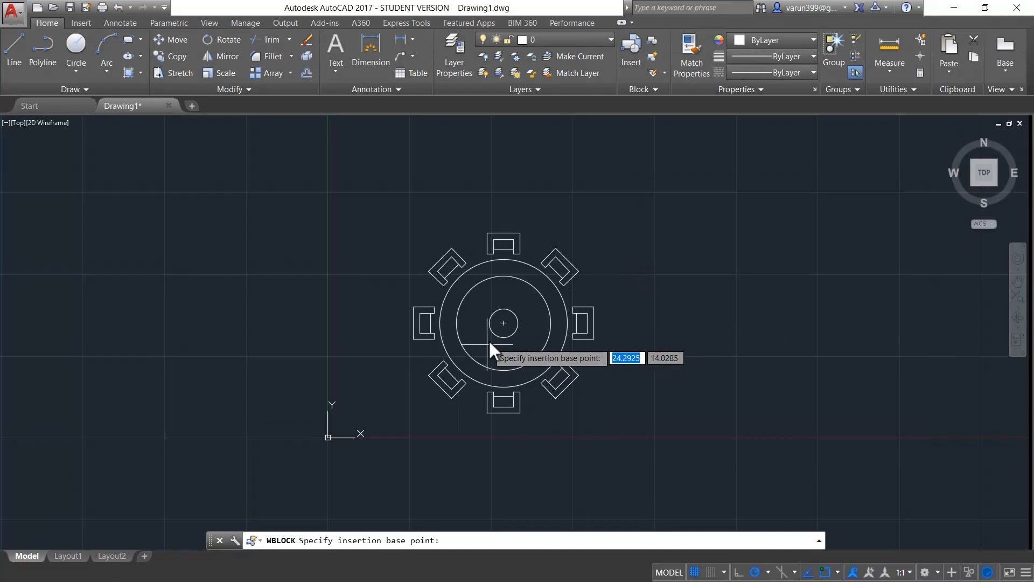
pyautogui.click(500, 324)
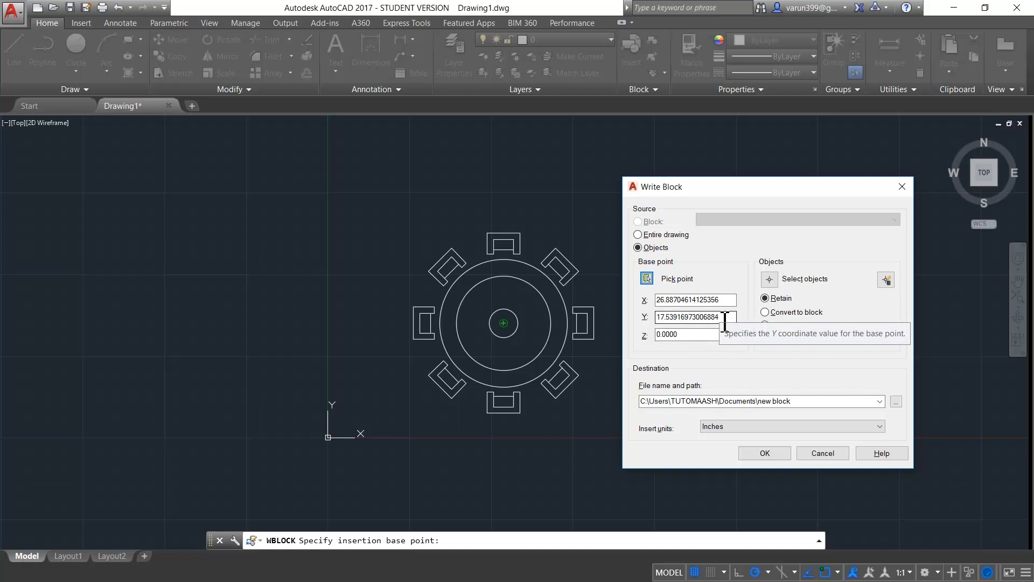
pyautogui.click(774, 281)
pyautogui.click(644, 197)
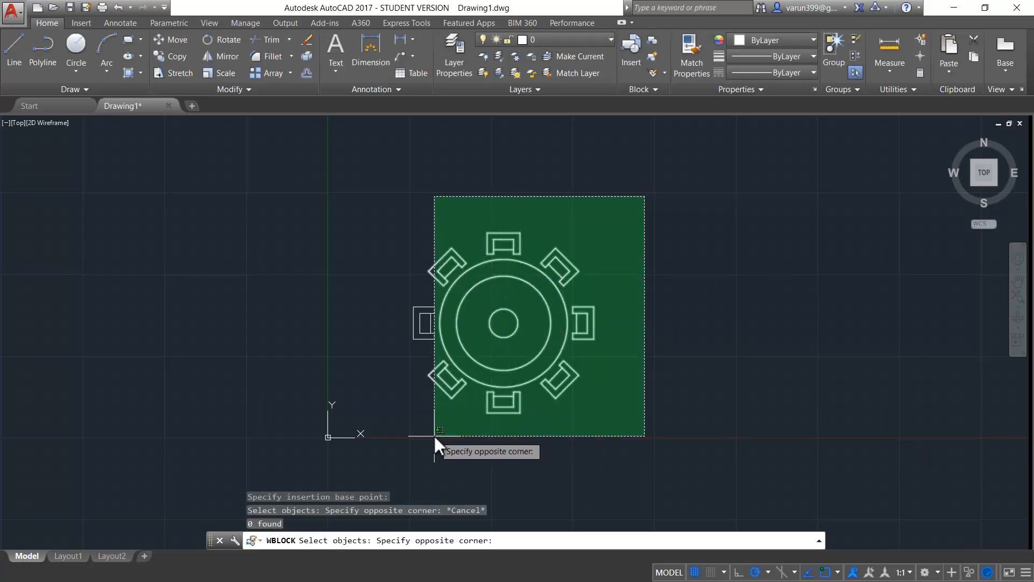
pyautogui.click(393, 434)
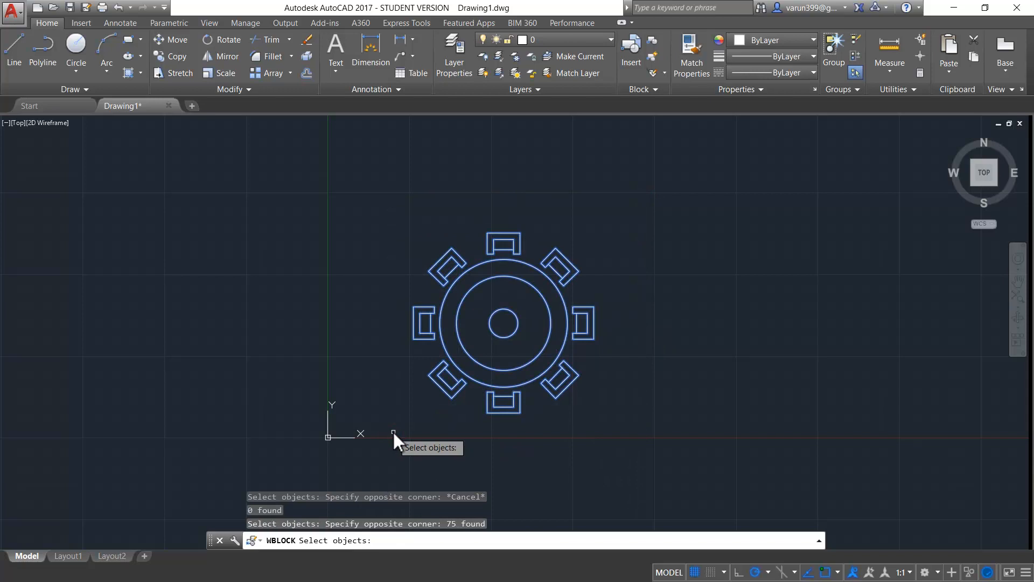
pyautogui.press('Return')
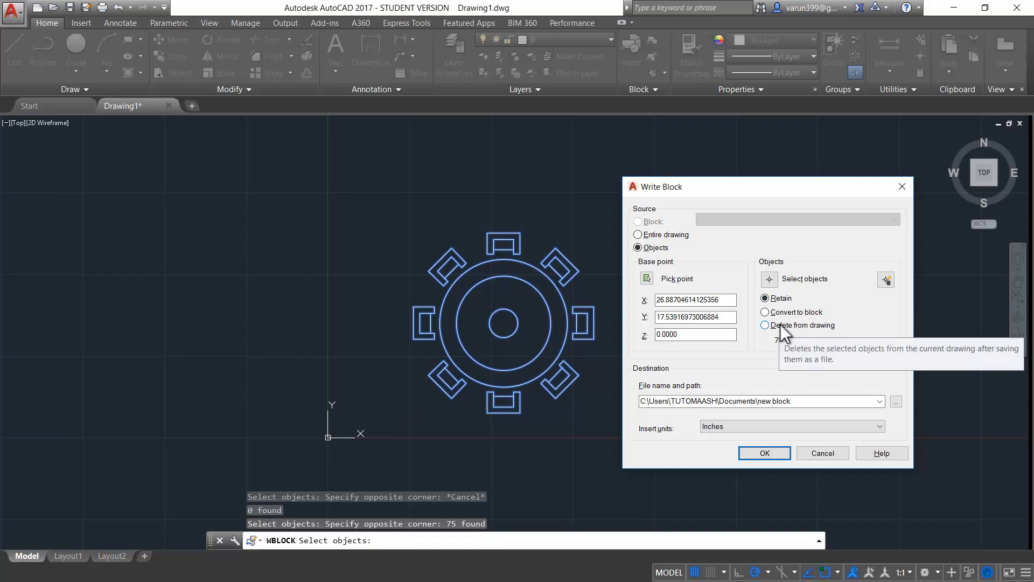
pyautogui.click(888, 279)
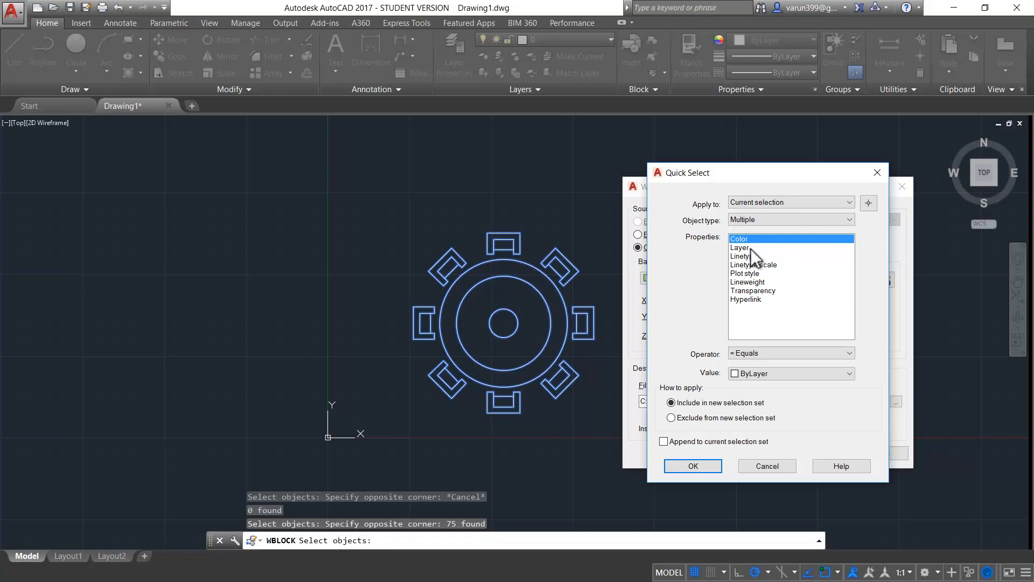
pyautogui.click(784, 468)
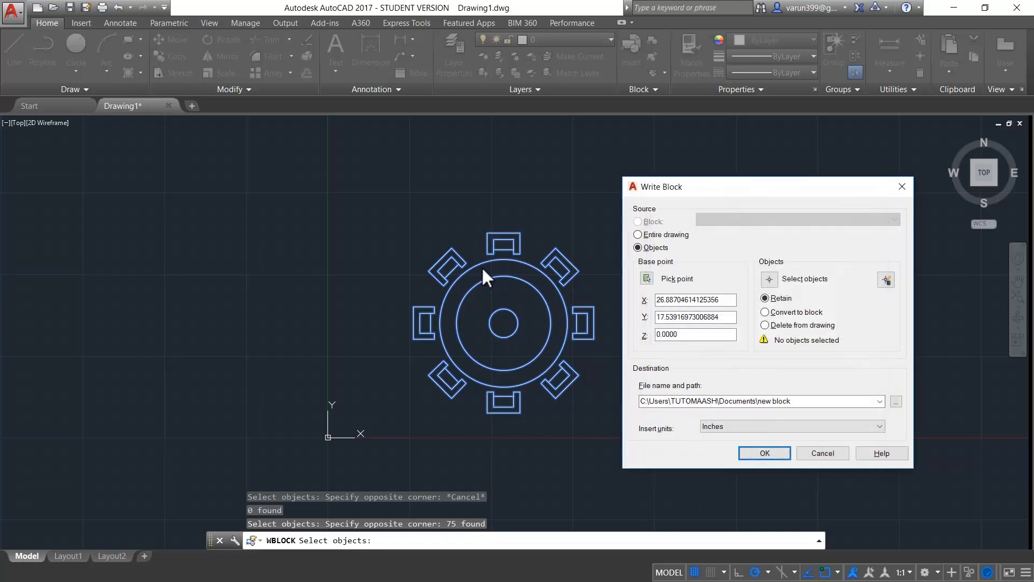
pyautogui.click(787, 280)
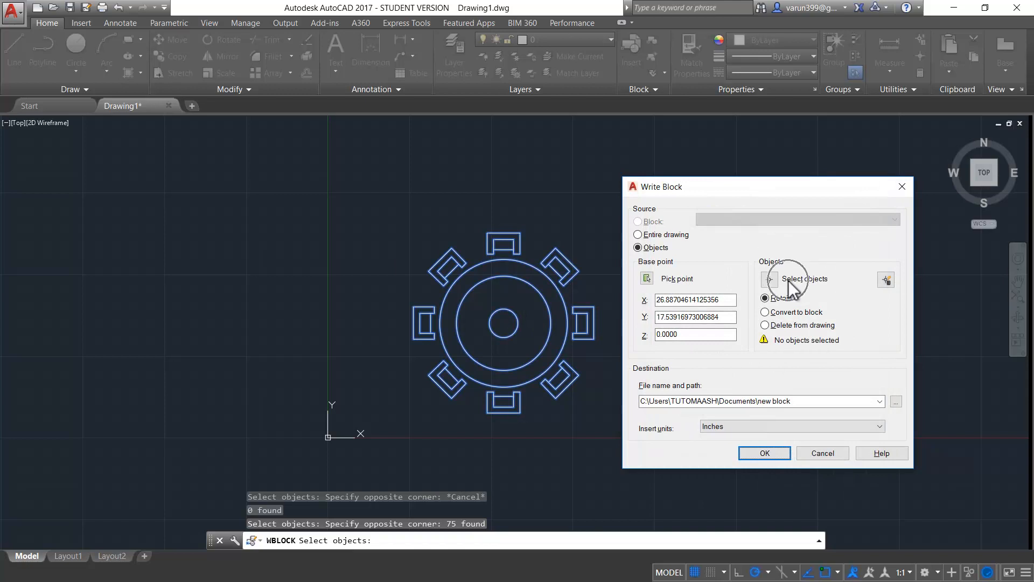
pyautogui.click(661, 377)
pyautogui.click(505, 303)
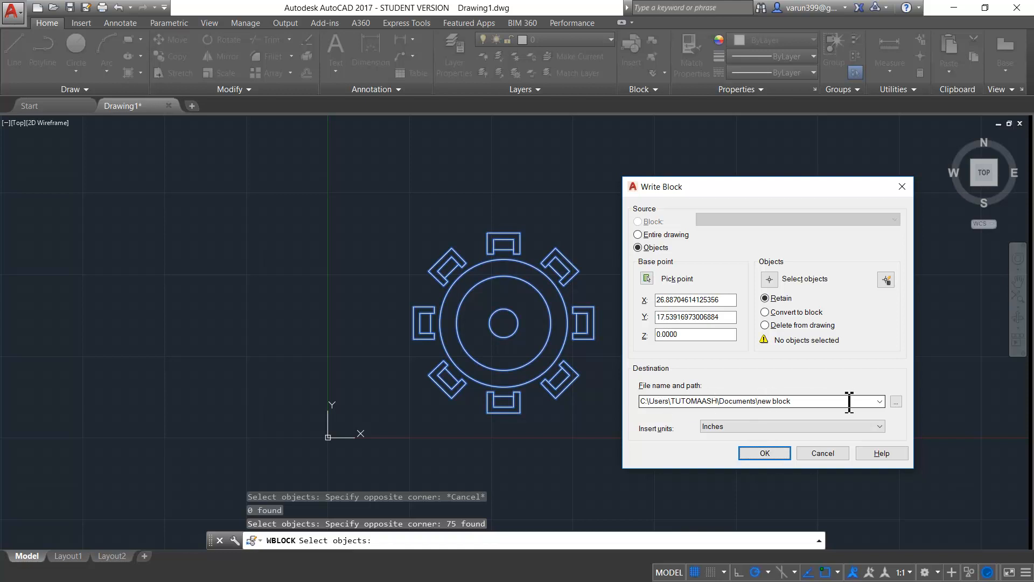
# - Browse for the block's destination on the Desktop, create a folder named blocks there and open it
pyautogui.click(896, 402)
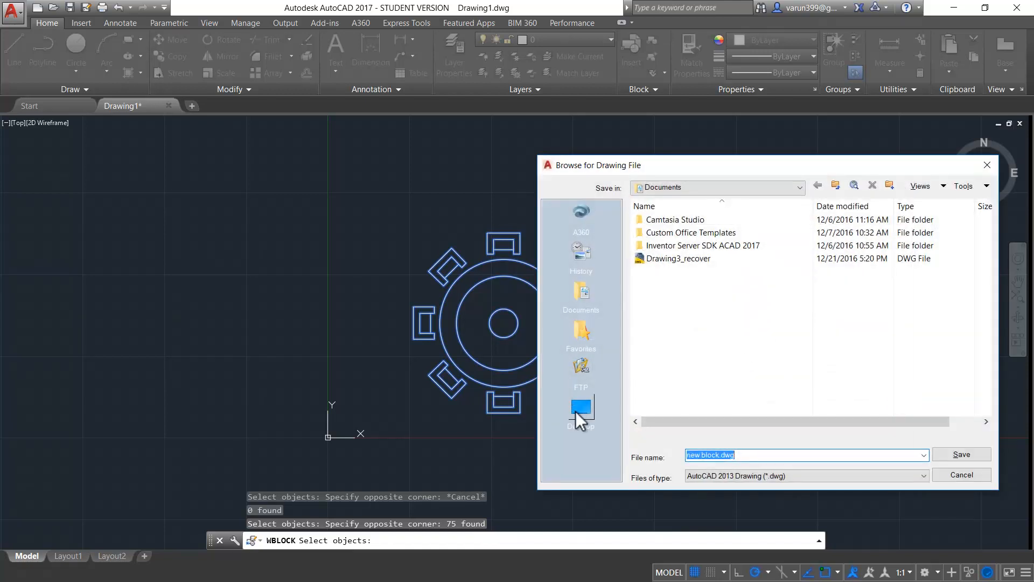
pyautogui.click(575, 411)
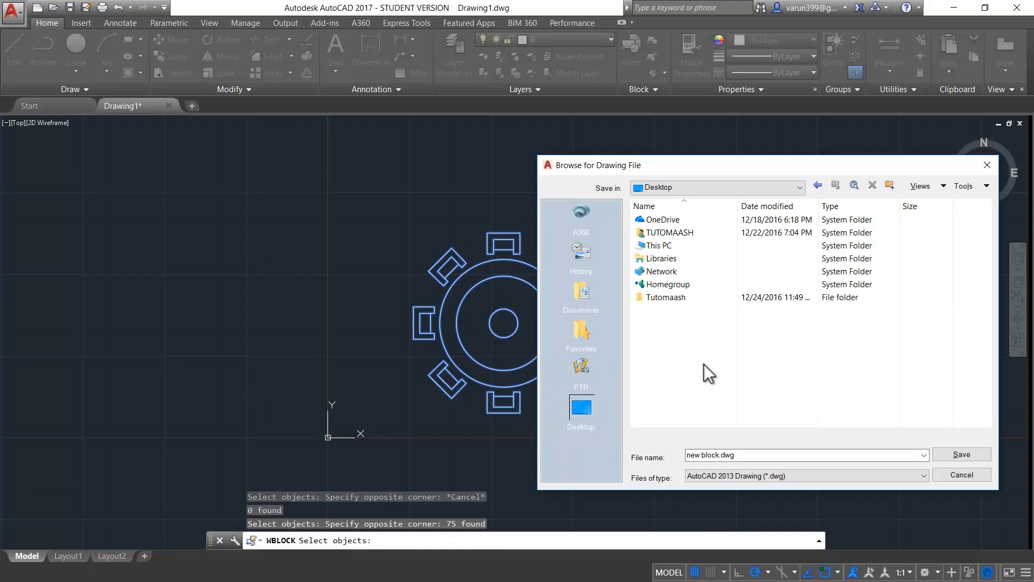
pyautogui.rightClick(718, 343)
pyautogui.moveTo(803, 501)
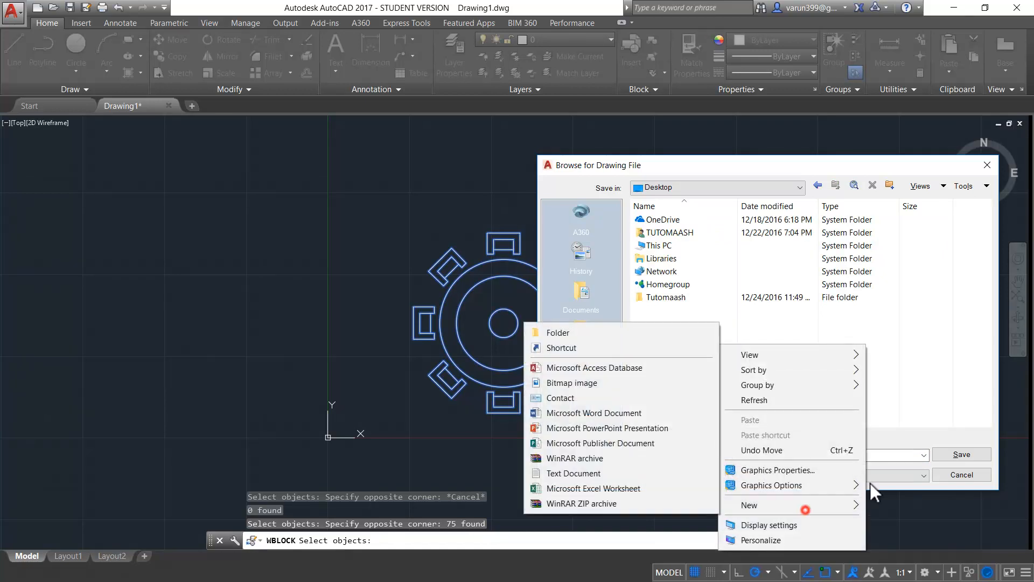
pyautogui.click(590, 334)
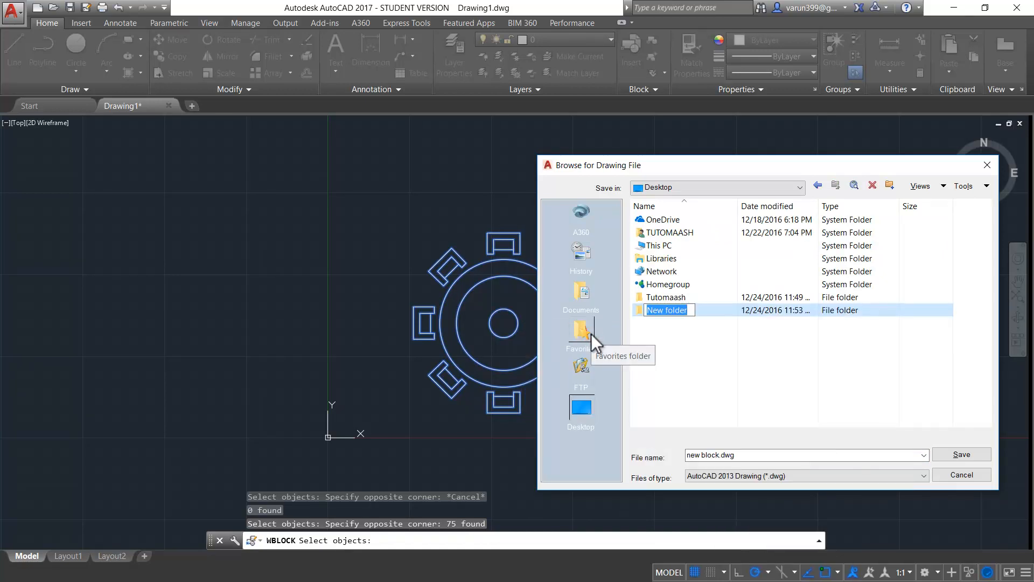
pyautogui.write('blocks')
pyautogui.press('Return')
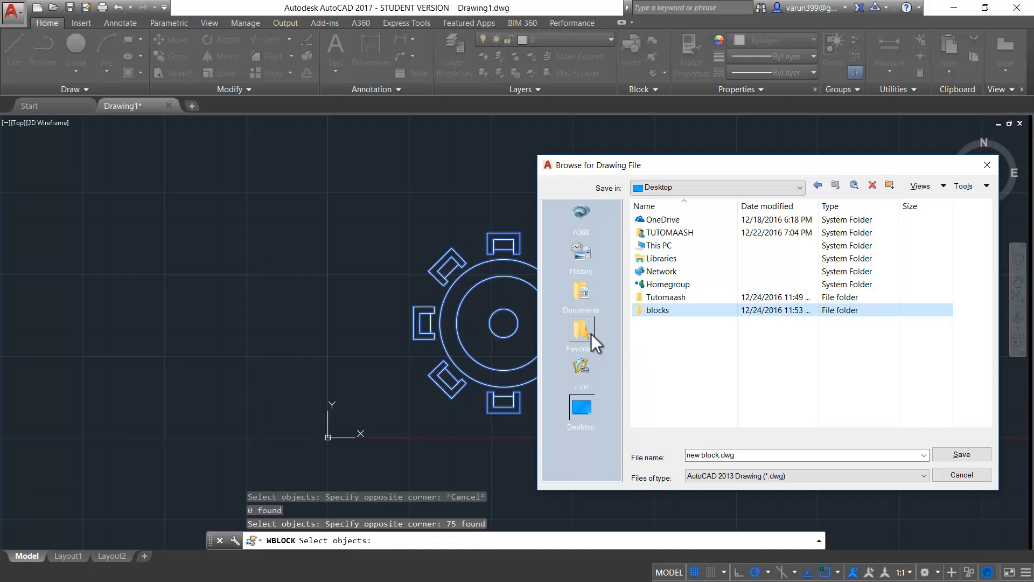
pyautogui.press('Return')
# - Create a subfolder named table inside the blocks folder and open it as the save location
pyautogui.rightClick(707, 275)
pyautogui.moveTo(764, 449)
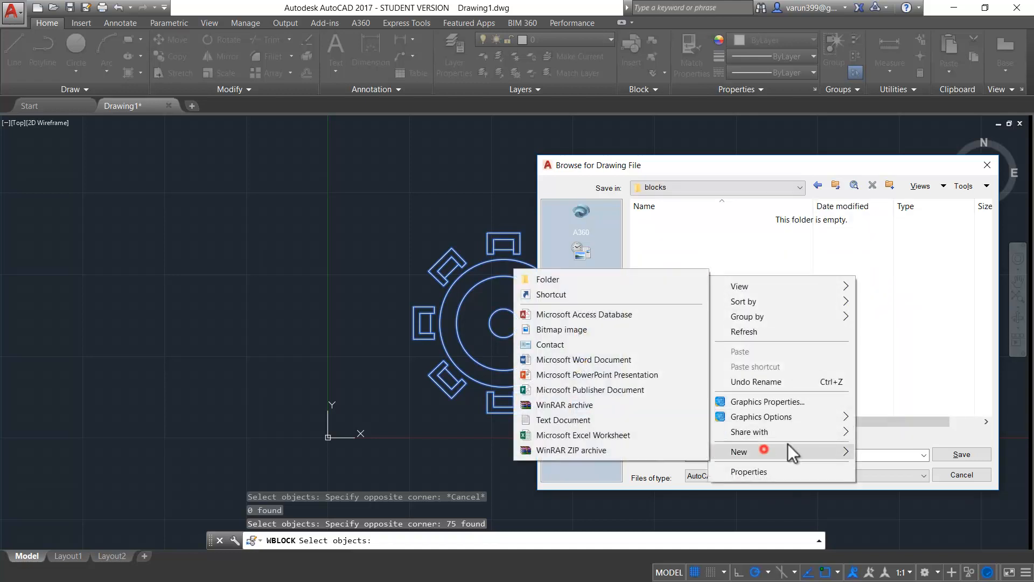
pyautogui.click(640, 275)
pyautogui.write('table')
pyautogui.press('Return')
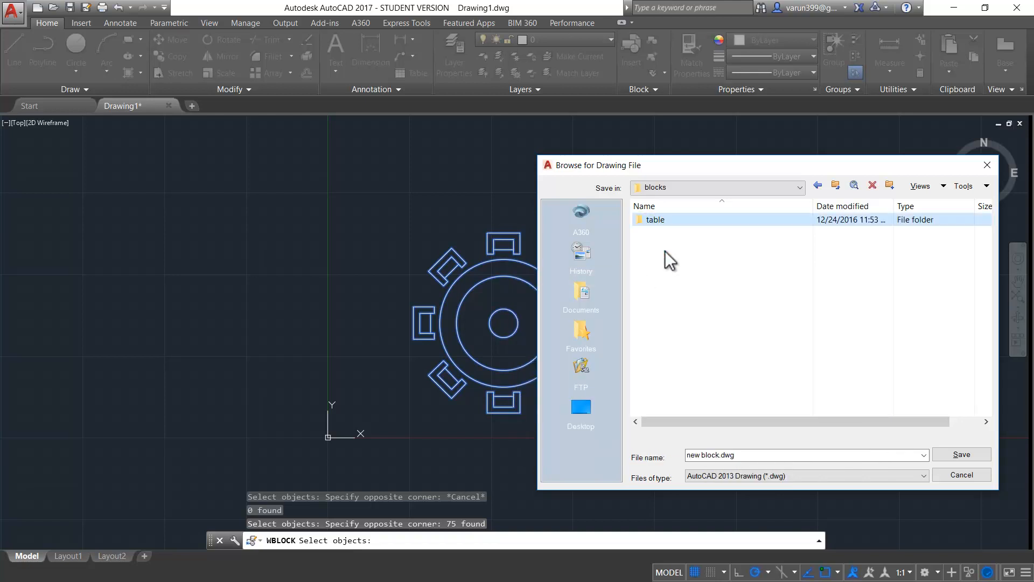
pyautogui.click(653, 224)
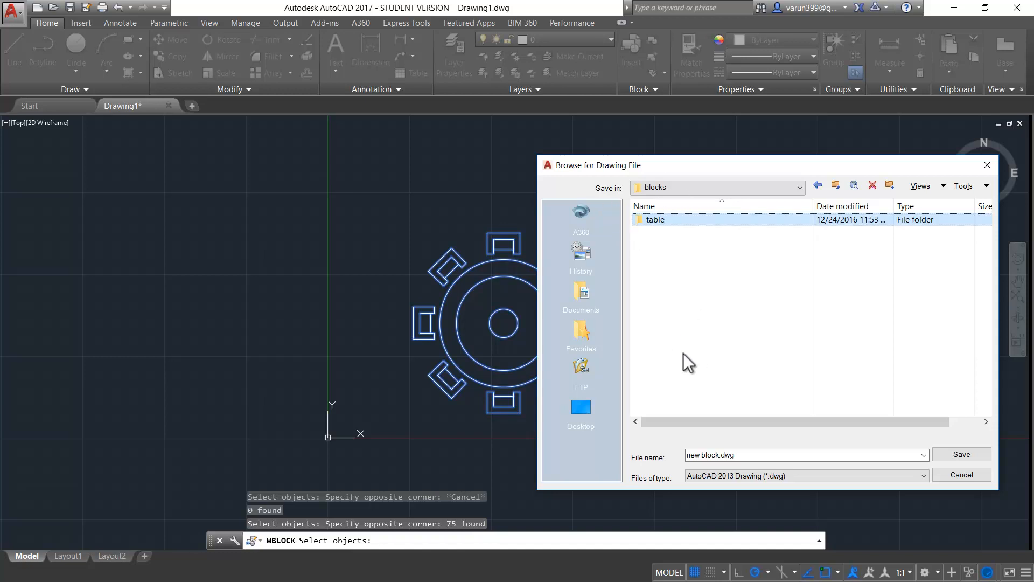
pyautogui.doubleClick(652, 217)
# - Name the destination file "round Table", save that path and write the block to it
pyautogui.tripleClick(716, 454)
pyautogui.press('BackSpace')
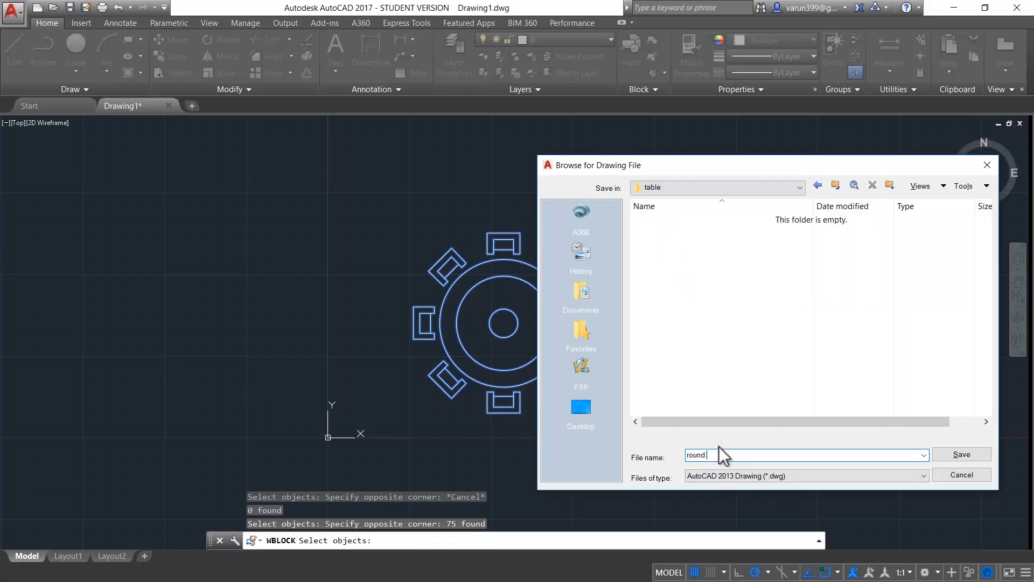
pyautogui.write('round Table')
pyautogui.click(969, 454)
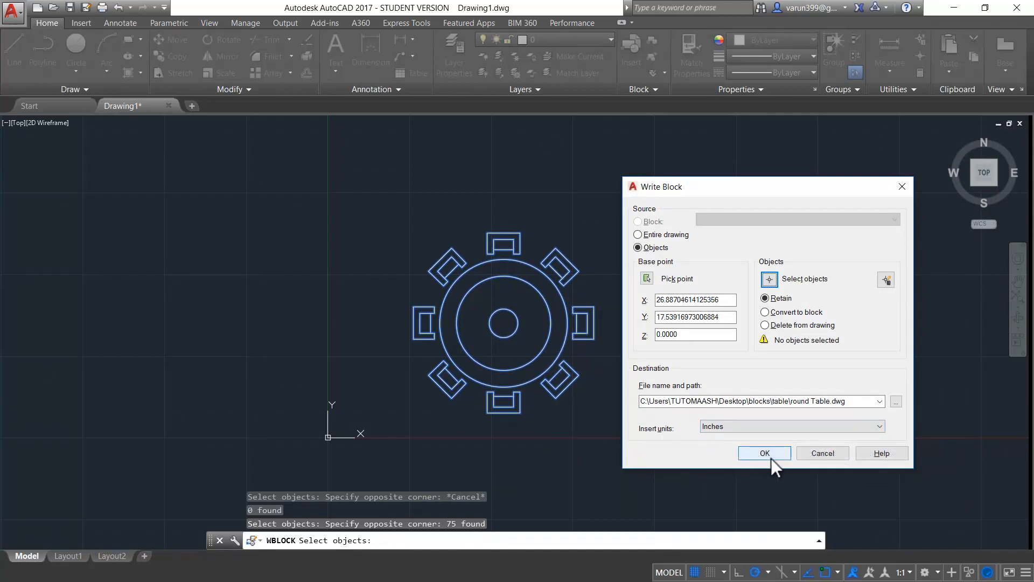
pyautogui.click(767, 455)
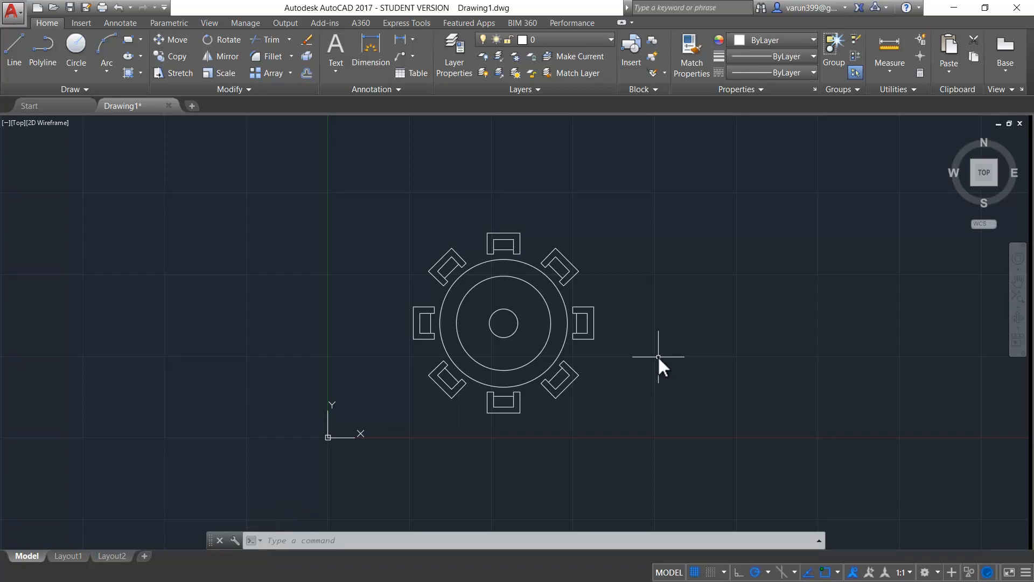
# - Start the Insert command and choose the round Table drawing from the Desktop's blocks\table folder
pyautogui.write('i')
pyautogui.press('Return')
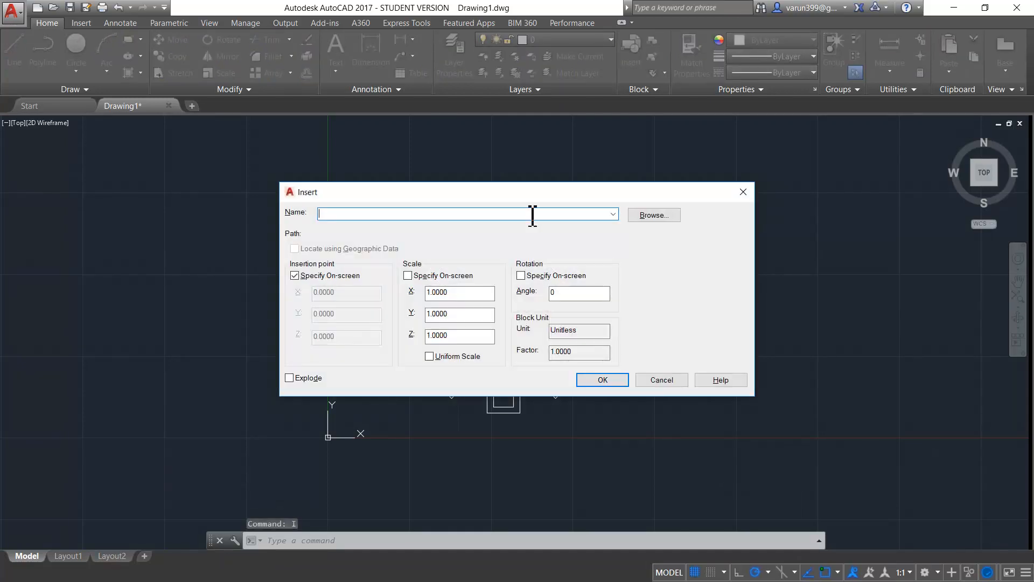
pyautogui.click(660, 216)
pyautogui.moveTo(548, 219)
pyautogui.mouseDown()
pyautogui.moveTo(548, 277)
pyautogui.moveTo(547, 221)
pyautogui.mouseUp()
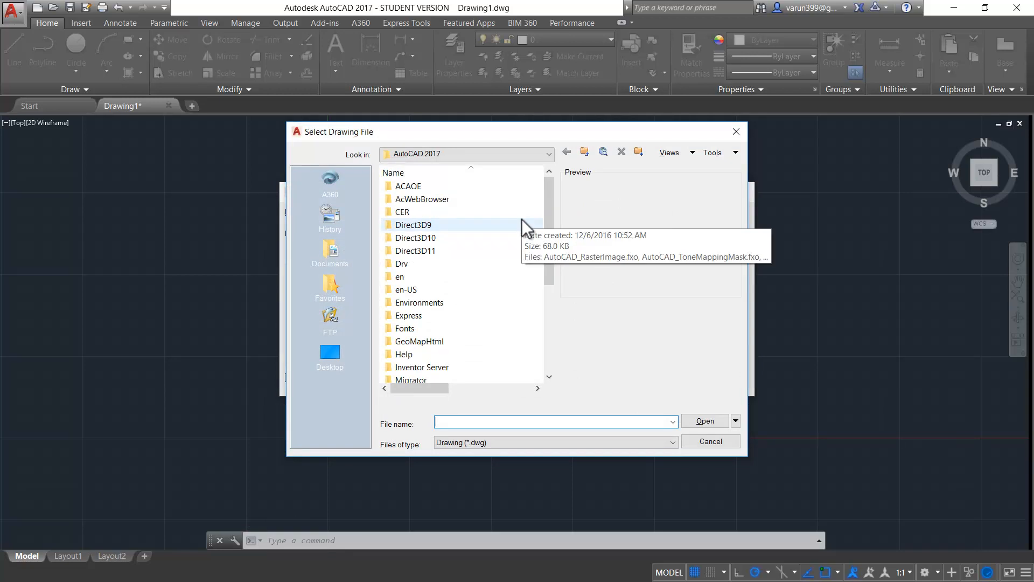
pyautogui.scroll(-2, 521, 218)
pyautogui.click(336, 364)
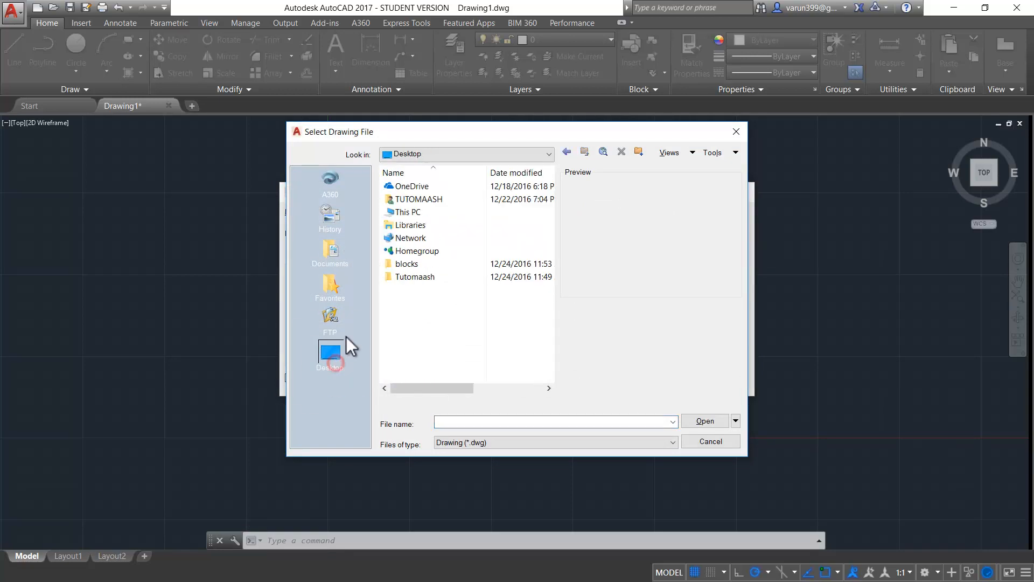
pyautogui.doubleClick(411, 264)
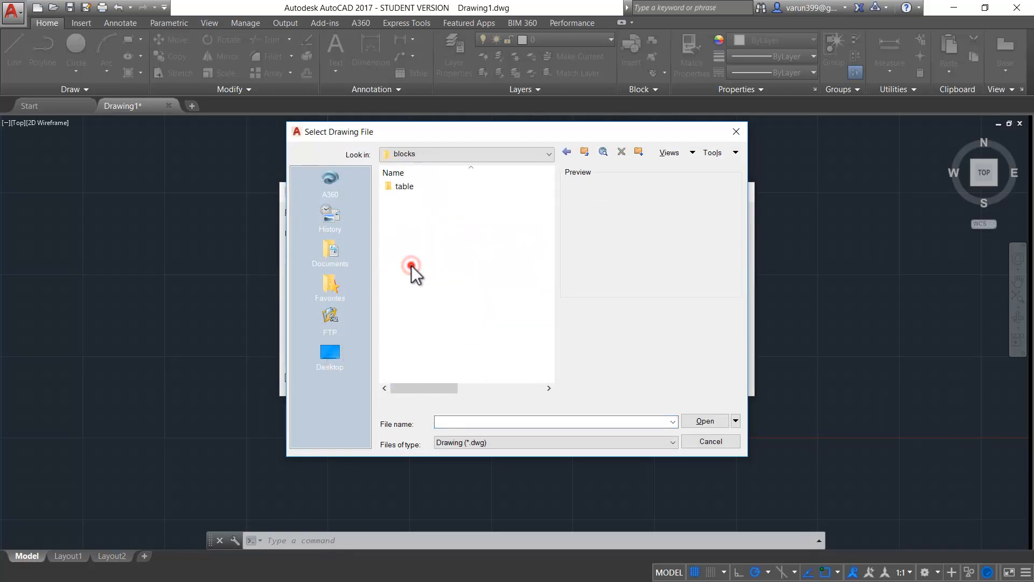
pyautogui.doubleClick(412, 186)
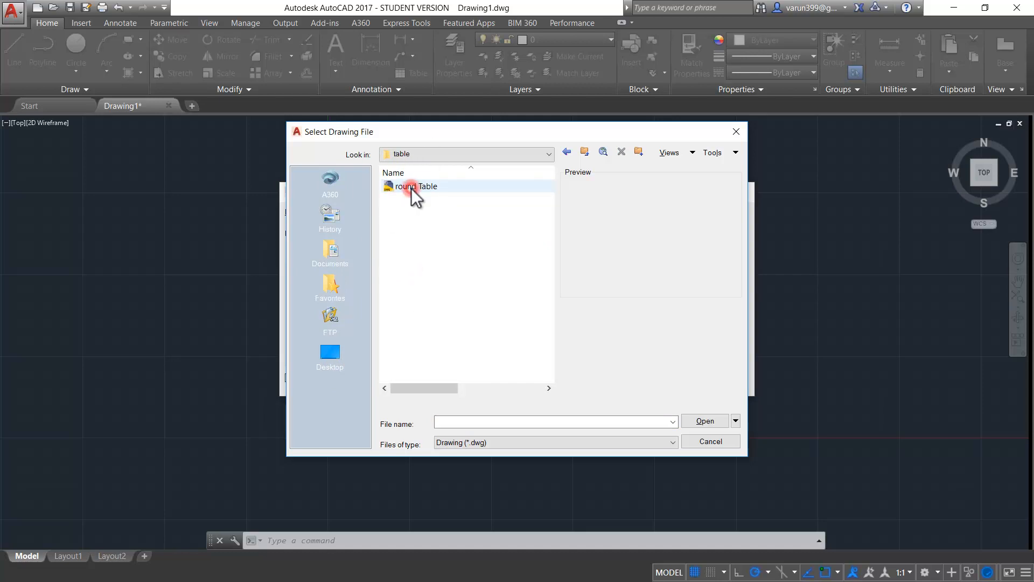
pyautogui.doubleClick(412, 187)
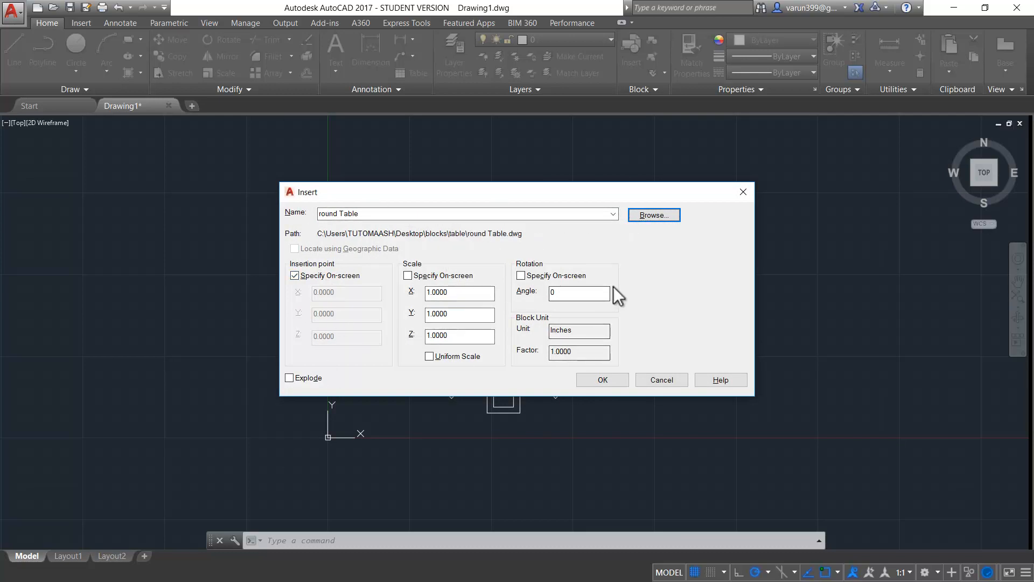
# - Insert the round Table block at its default scale and rotation, to the right of and slightly above the original table
pyautogui.click(603, 381)
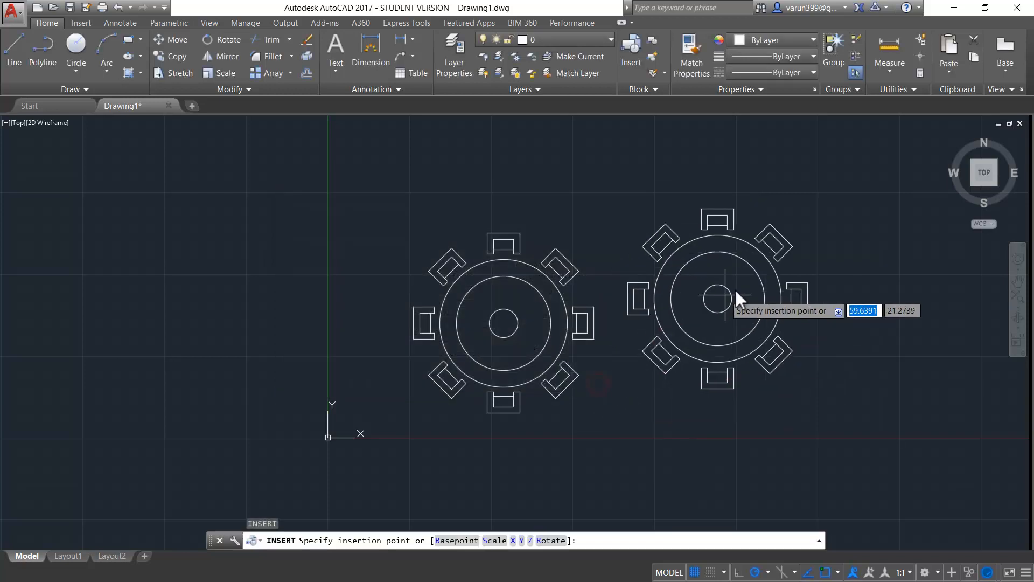
pyautogui.click(798, 256)
pyautogui.scroll(-4, 813, 394)
pyautogui.moveTo(813, 393); pyautogui.dragTo(344, 379, button='middle')
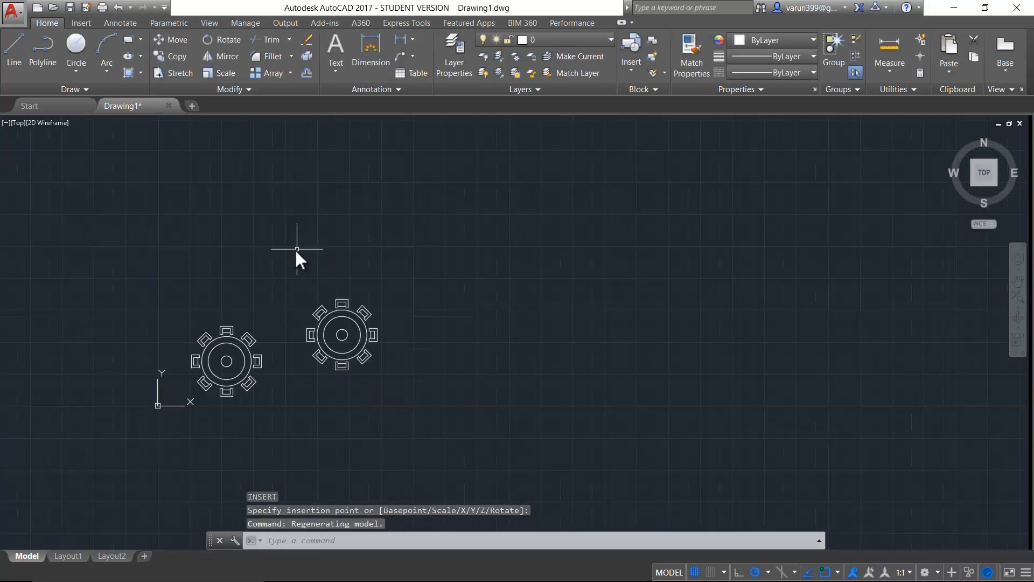
# - Create a new drawing and insert the round Table block from the Desktop's blocks\table folder at its default scale and rotation
pyautogui.click(191, 106)
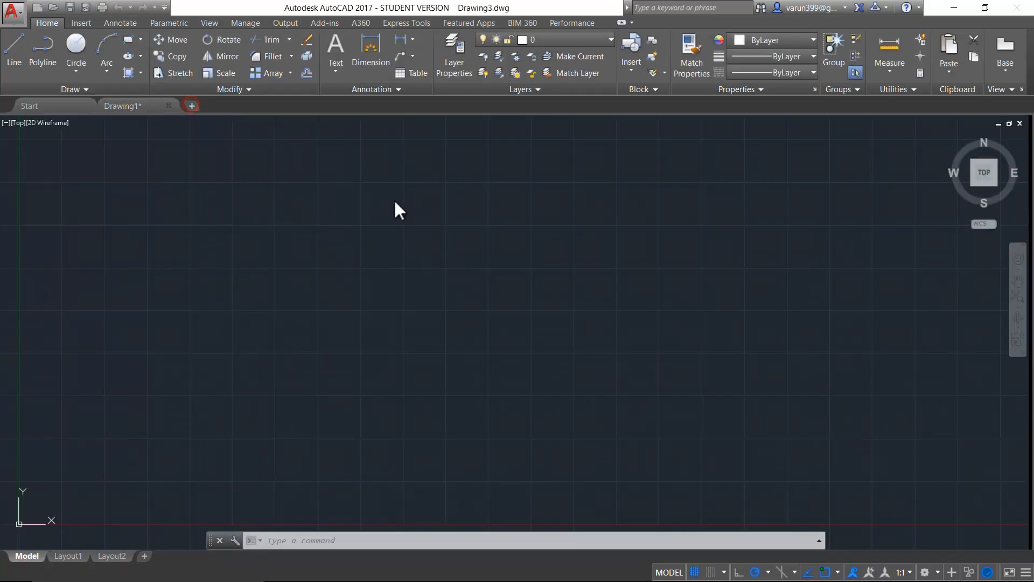
pyautogui.write('i')
pyautogui.press('Return')
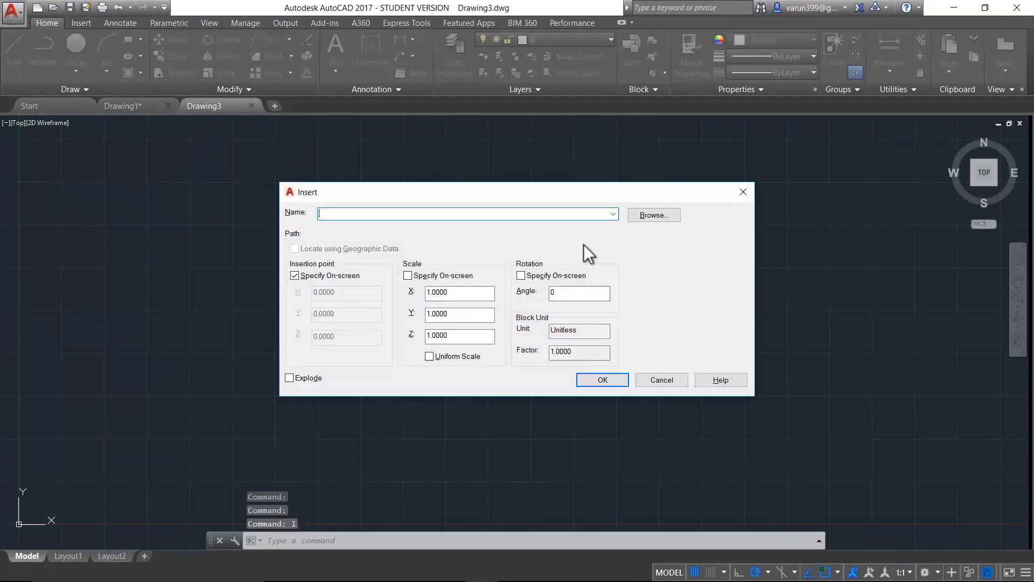
pyautogui.click(645, 213)
pyautogui.click(330, 352)
pyautogui.doubleClick(420, 261)
pyautogui.doubleClick(407, 187)
pyautogui.click(415, 187)
pyautogui.click(705, 420)
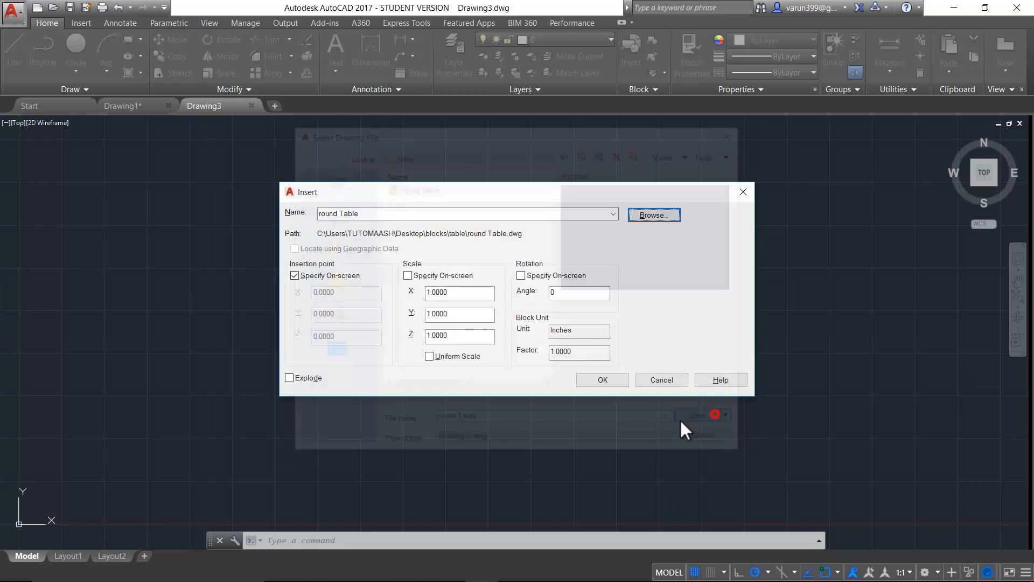
pyautogui.click(606, 380)
pyautogui.scroll(-4, 586, 292)
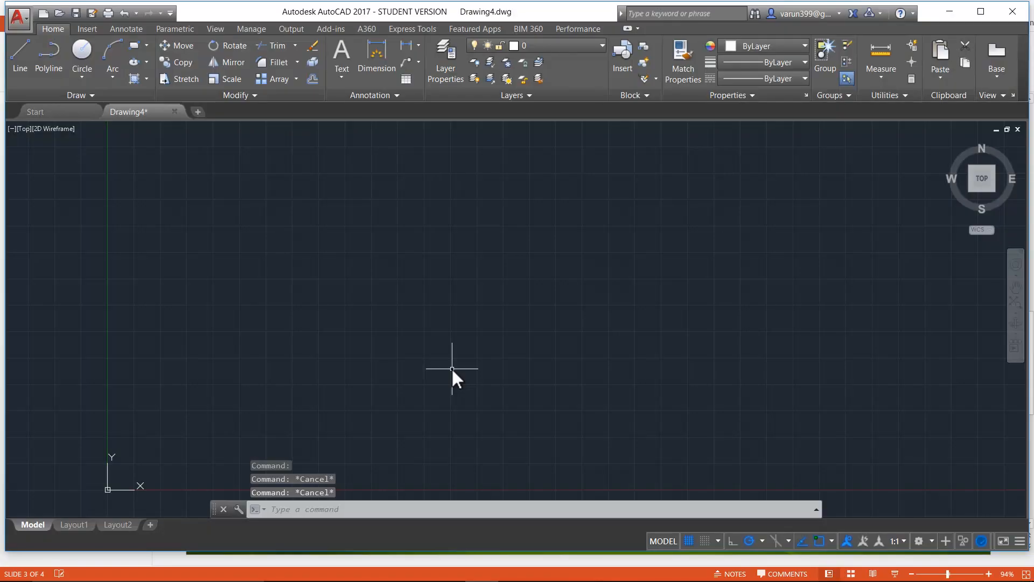
# - Open the tool palettes with the TOOLPALETTES command and close them again
pyautogui.write('TOOL')
pyautogui.write('PALETTES')
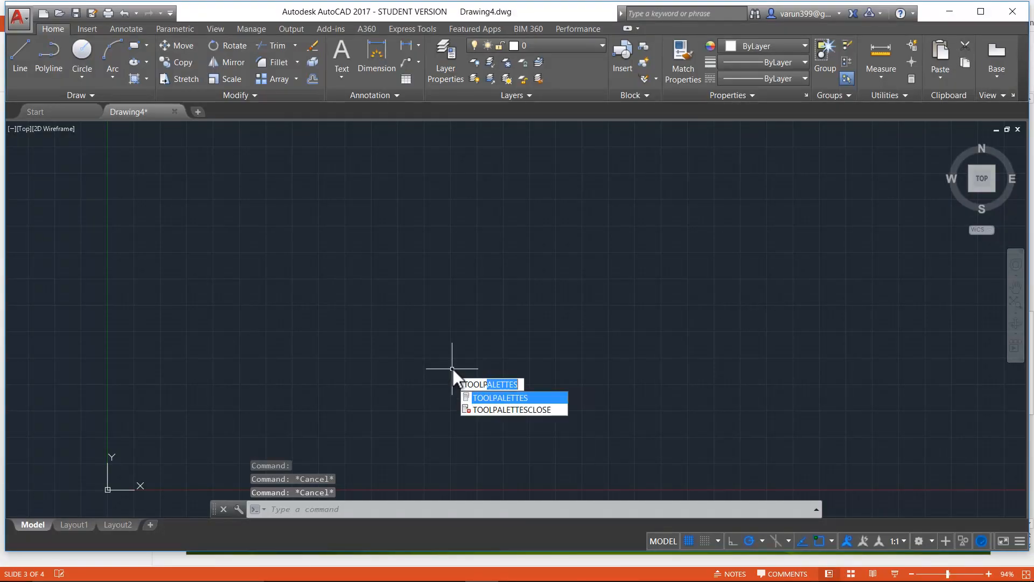
pyautogui.click(493, 397)
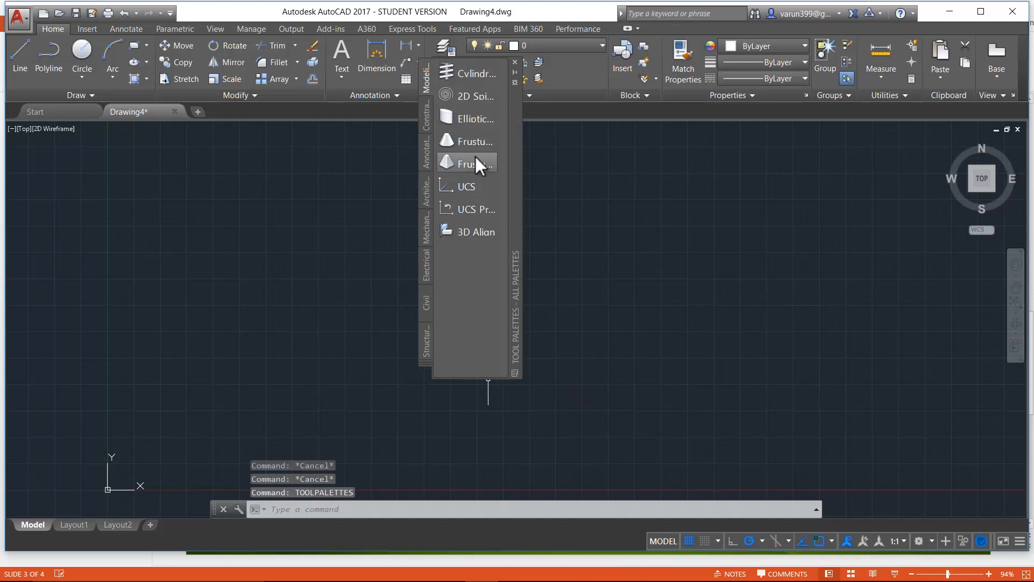
pyautogui.click(515, 62)
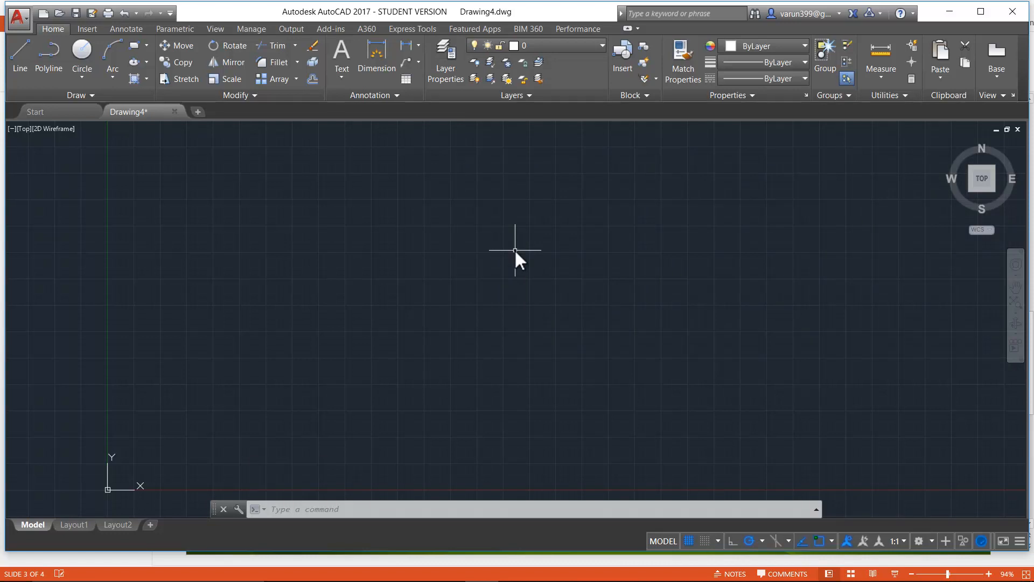
# - Show the tool palettes and examine the tools offered in the Modeling, Constraints, Annotation and discipline-specific palettes
pyautogui.hotkey('ctrl', '3')
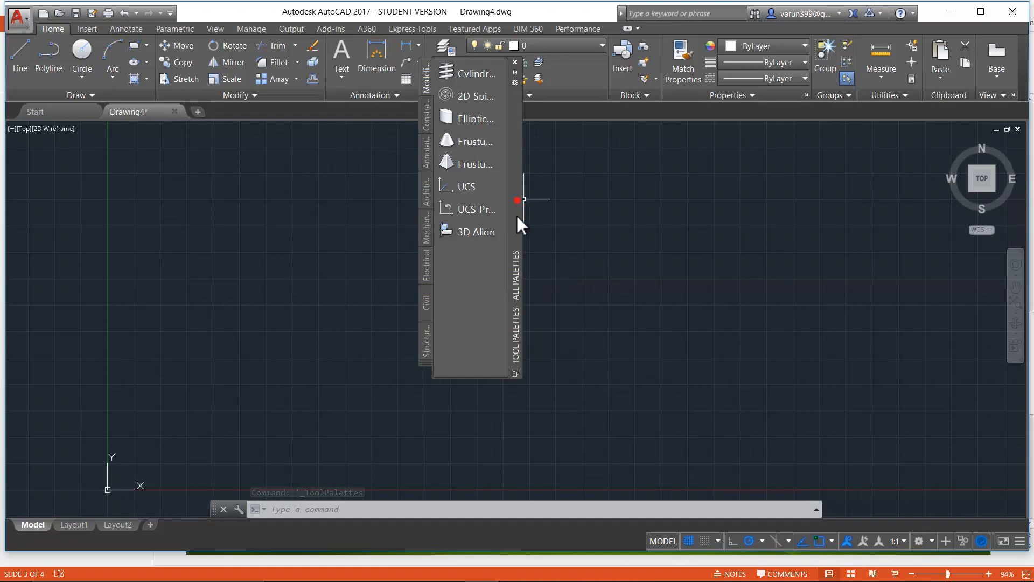
pyautogui.click(429, 187)
pyautogui.click(429, 220)
pyautogui.click(427, 258)
pyautogui.click(426, 294)
pyautogui.click(425, 332)
pyautogui.click(426, 140)
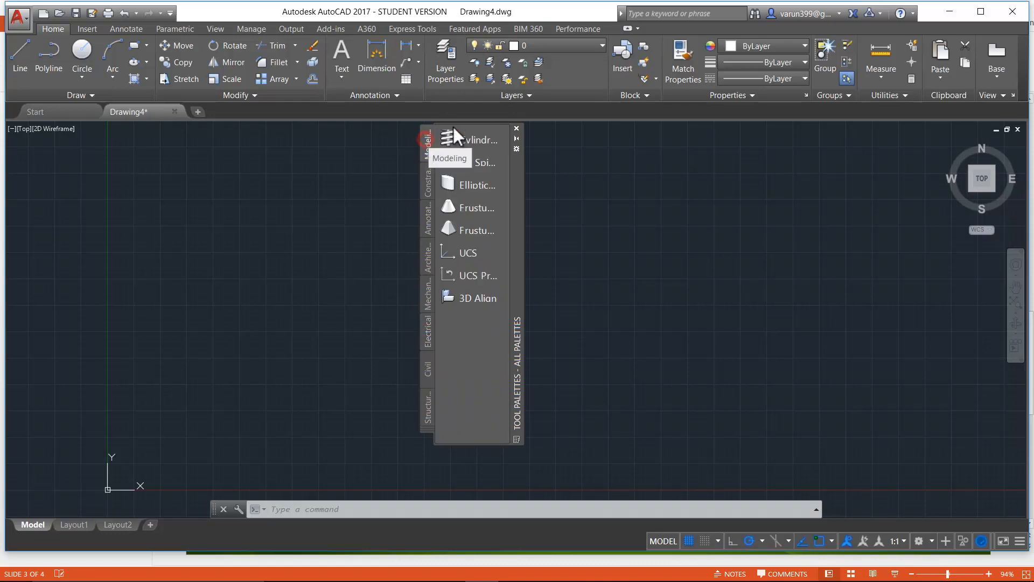
pyautogui.click(431, 186)
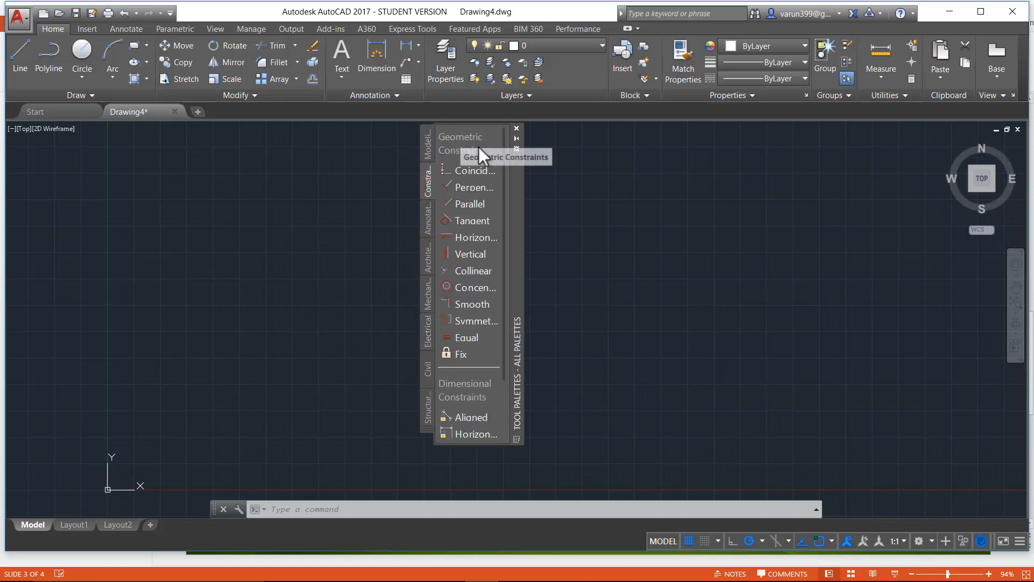
pyautogui.moveTo(503, 174); pyautogui.dragTo(494, 293)
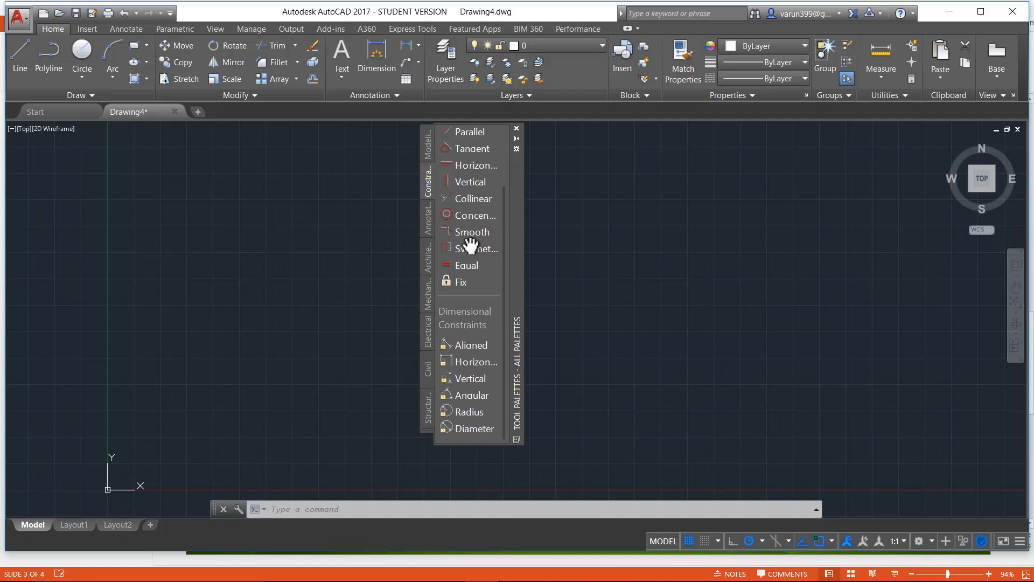
pyautogui.click(425, 227)
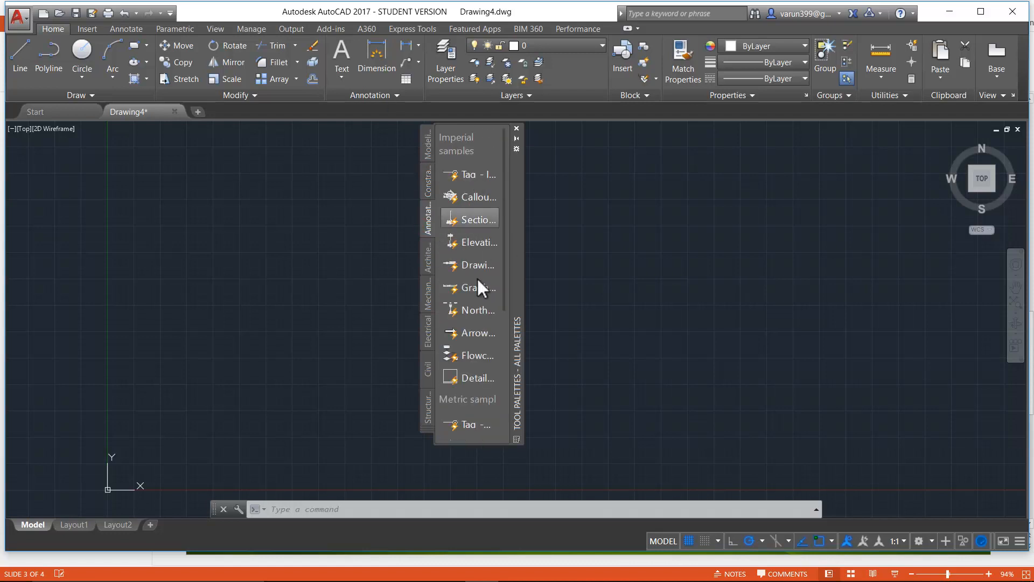
# - Insert the imperial aluminum window block from the Architectural palette to the right of the origin
pyautogui.click(430, 263)
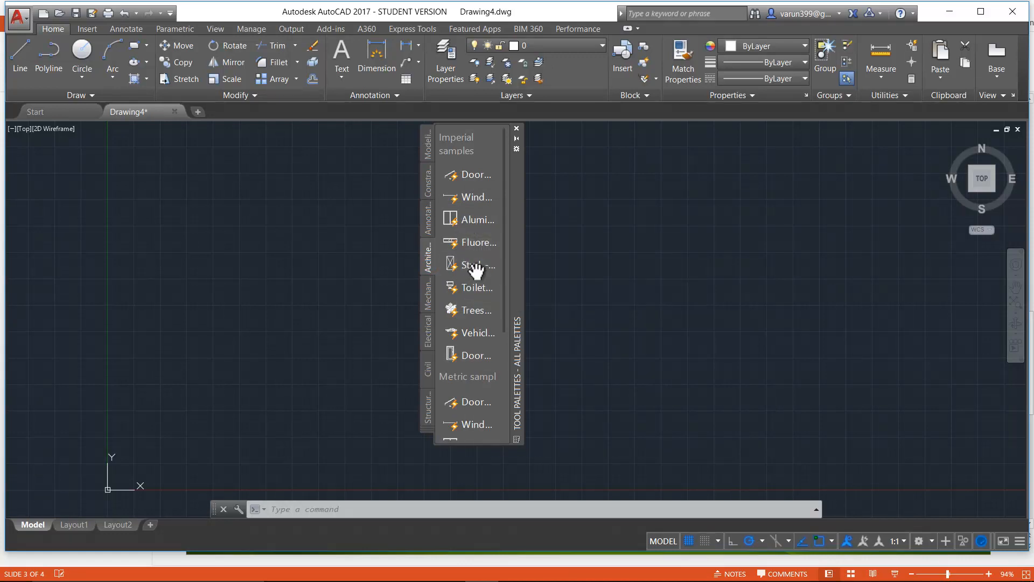
pyautogui.click(476, 219)
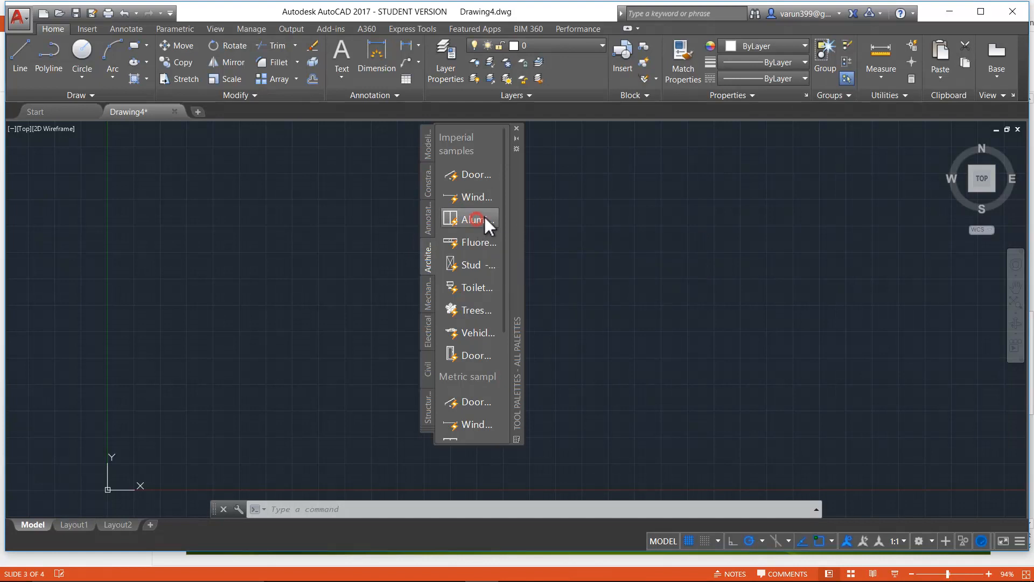
pyautogui.click(635, 355)
pyautogui.scroll(-4, 619, 394)
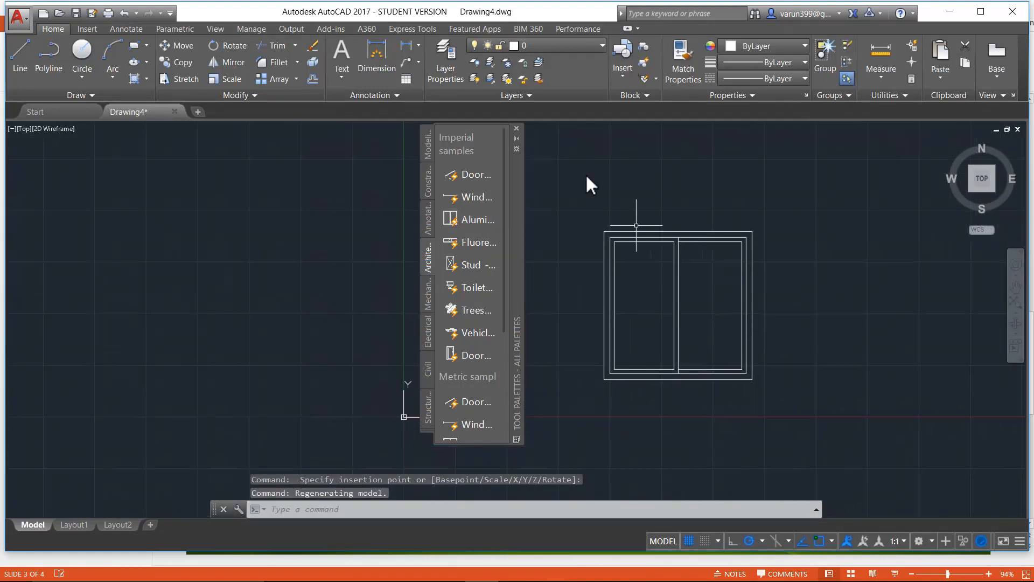
# - Move the tool palettes away from the window block and anchor them with Anchor Left
pyautogui.moveTo(522, 208); pyautogui.dragTo(351, 223)
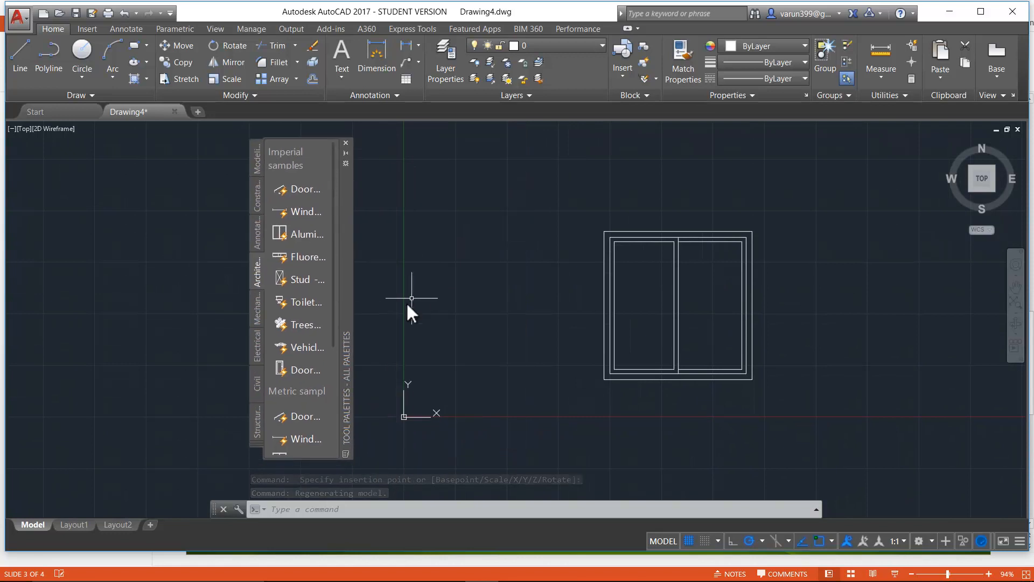
pyautogui.rightClick(344, 217)
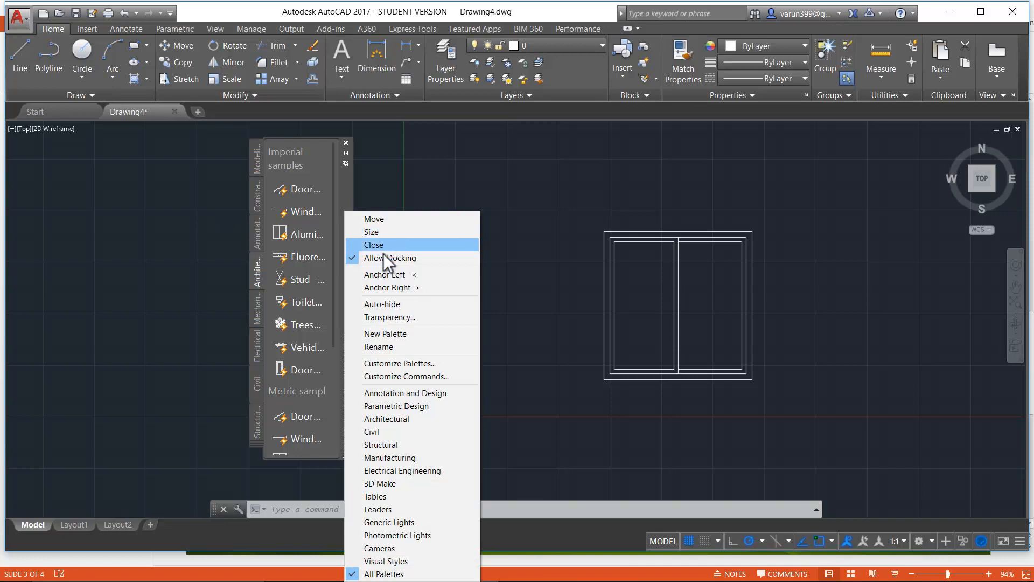
pyautogui.click(389, 277)
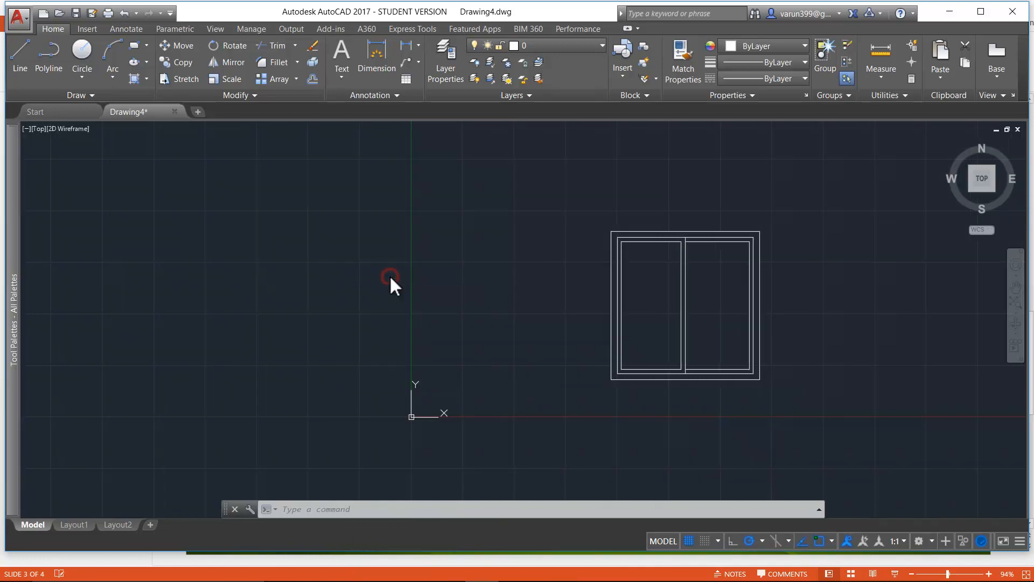
# - Insert the imperial toilet block from the Architectural palette below and to the right of the window
pyautogui.moveTo(7, 291)
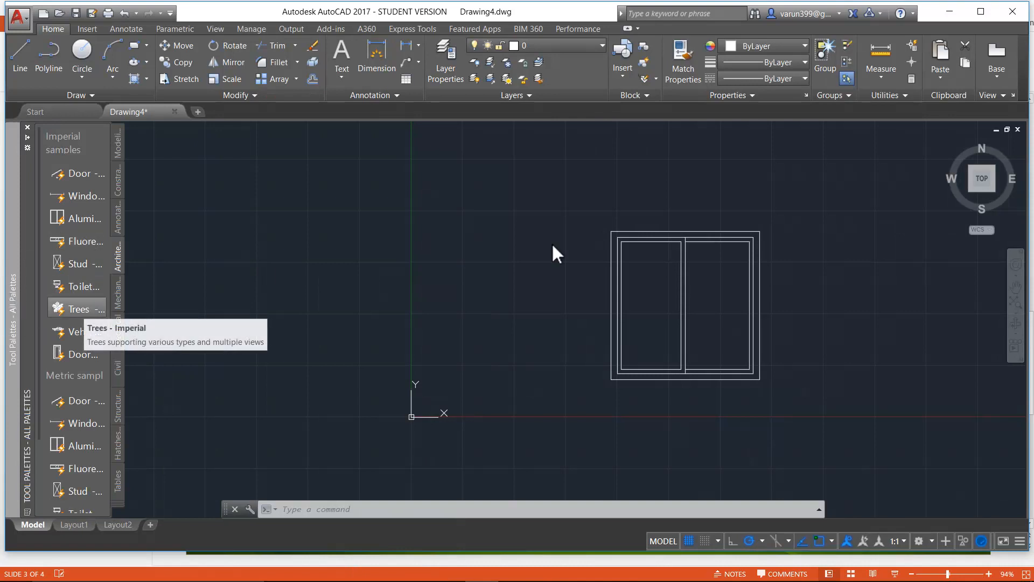
pyautogui.click(84, 289)
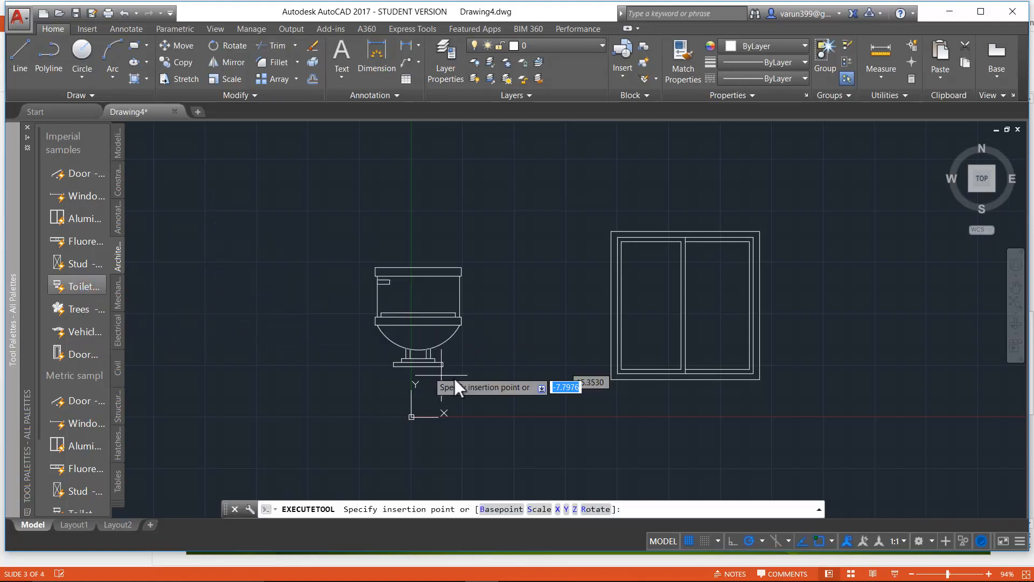
pyautogui.click(900, 428)
pyautogui.moveTo(838, 329); pyautogui.dragTo(481, 292, button='middle')
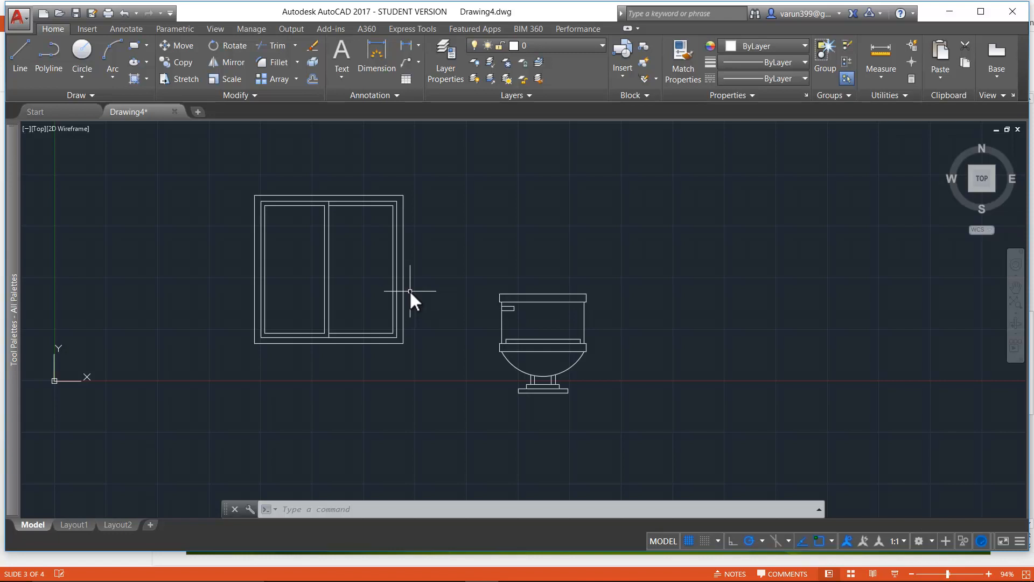
# - Stretch the dynamic window block horizontally to a width of 48
pyautogui.click(441, 176)
pyautogui.click(391, 219)
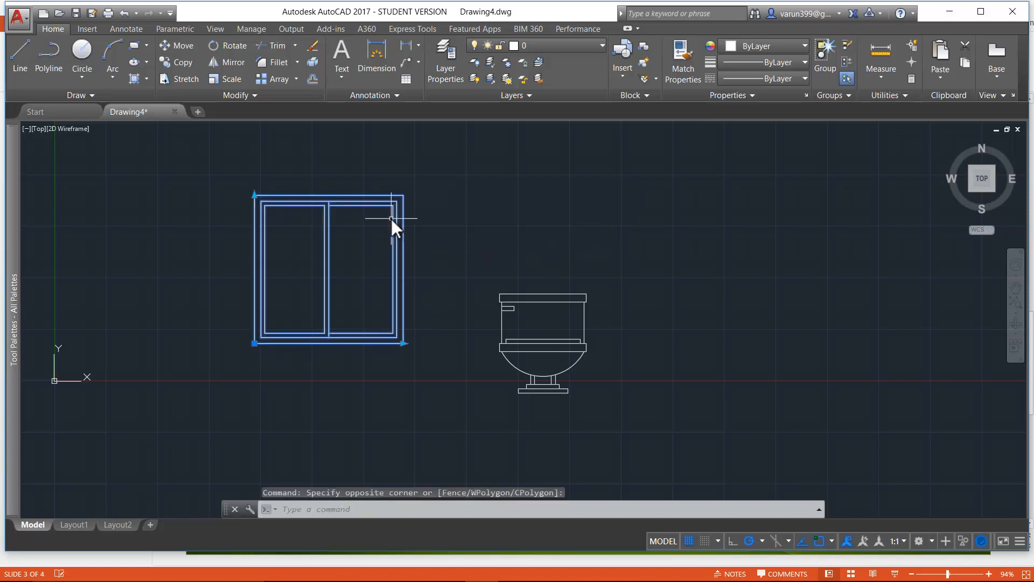
pyautogui.click(403, 343)
pyautogui.click(475, 345)
pyautogui.click(476, 342)
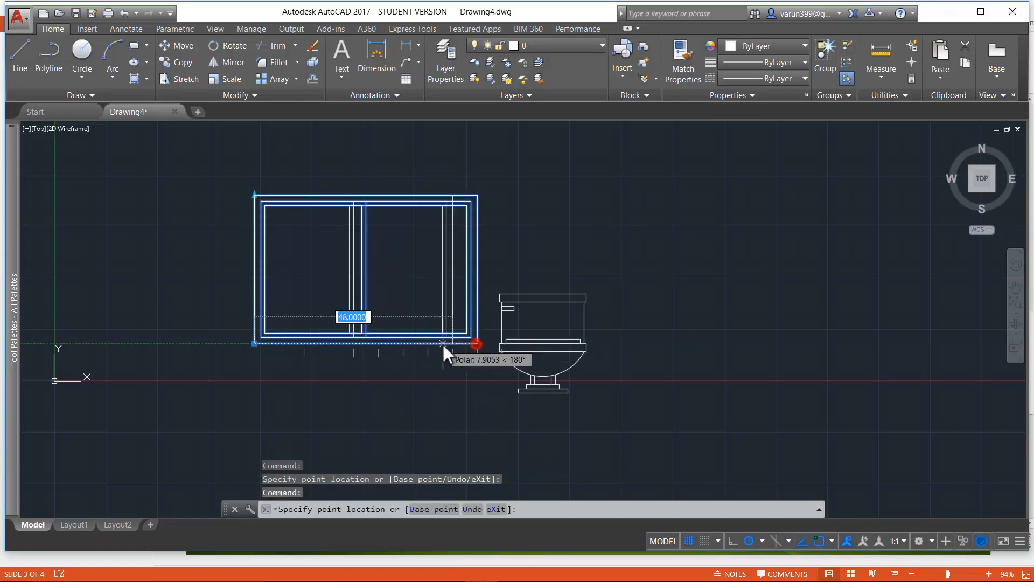
pyautogui.click(443, 344)
# - Select the toilet block and switch its visibility state to Round (Plan)
pyautogui.click(636, 281)
pyautogui.click(566, 386)
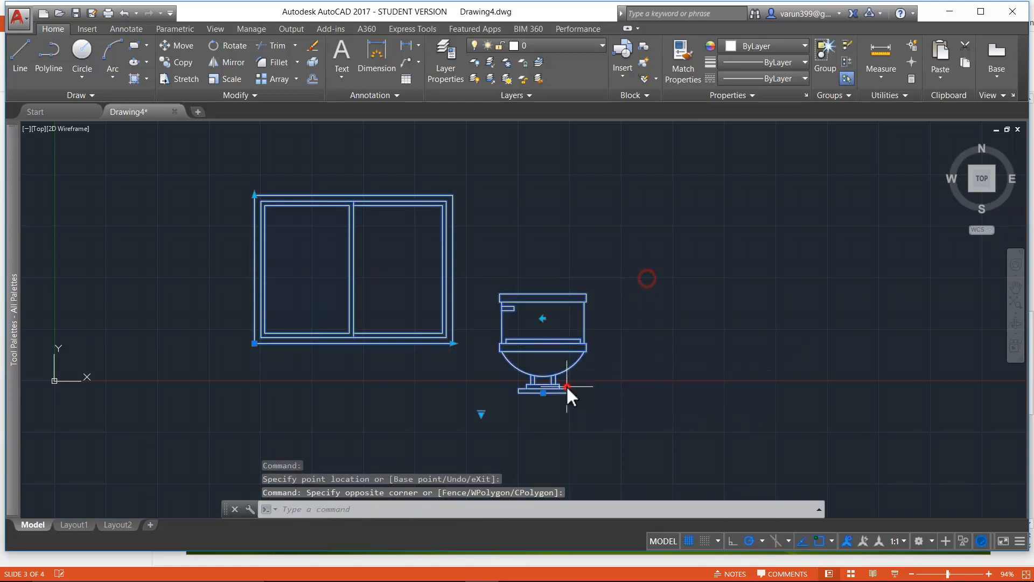
pyautogui.click(481, 414)
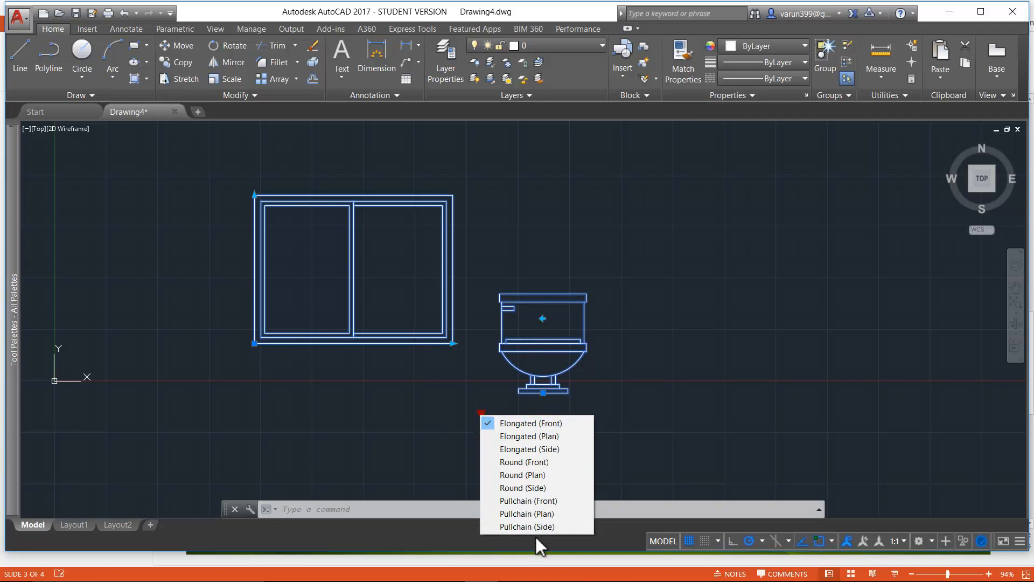
pyautogui.click(532, 480)
pyautogui.moveTo(605, 411); pyautogui.dragTo(688, 251, button='middle')
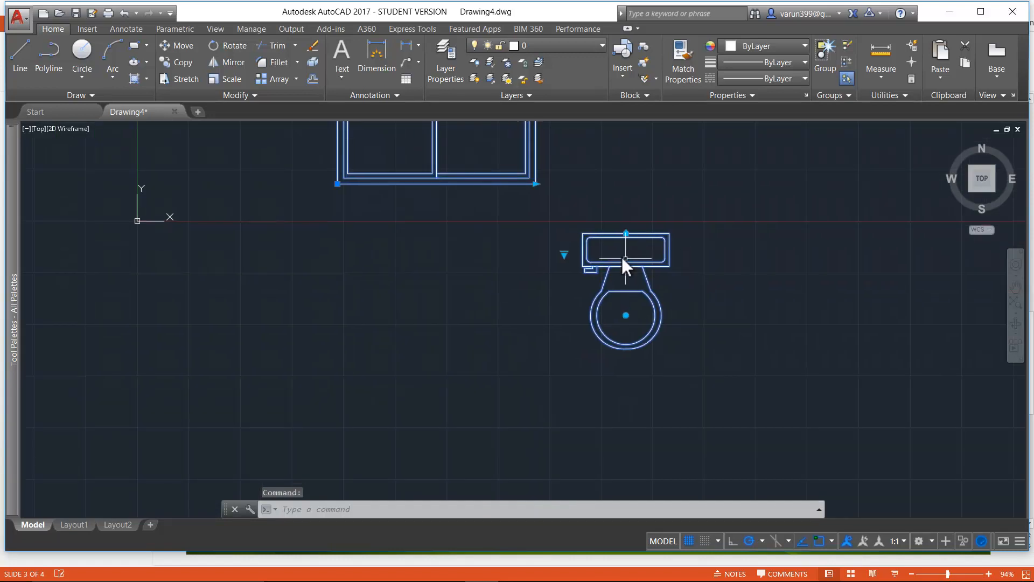
# - Change the toilet block's visibility state to Elongated (Plan)
pyautogui.click(564, 253)
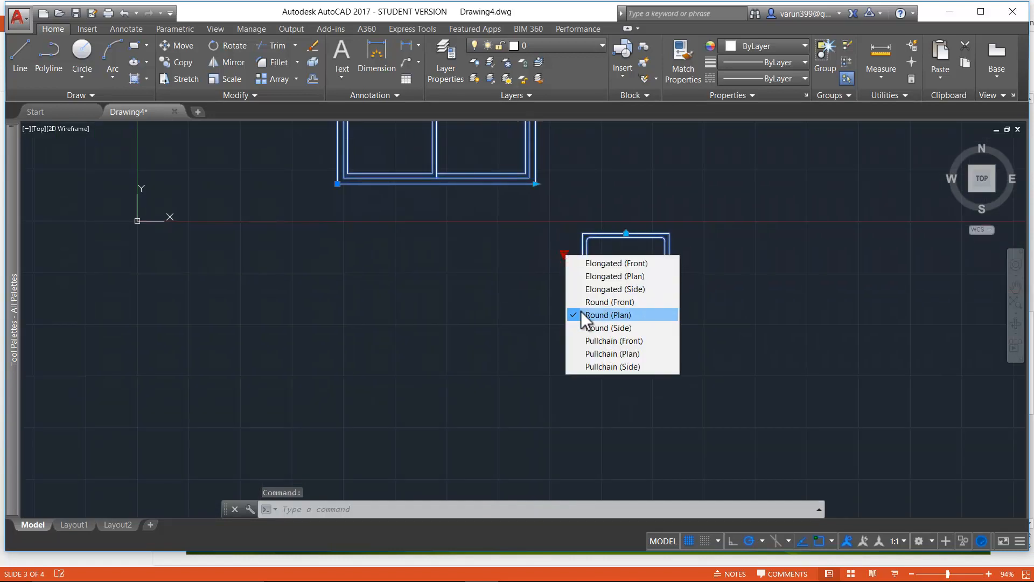
pyautogui.click(580, 277)
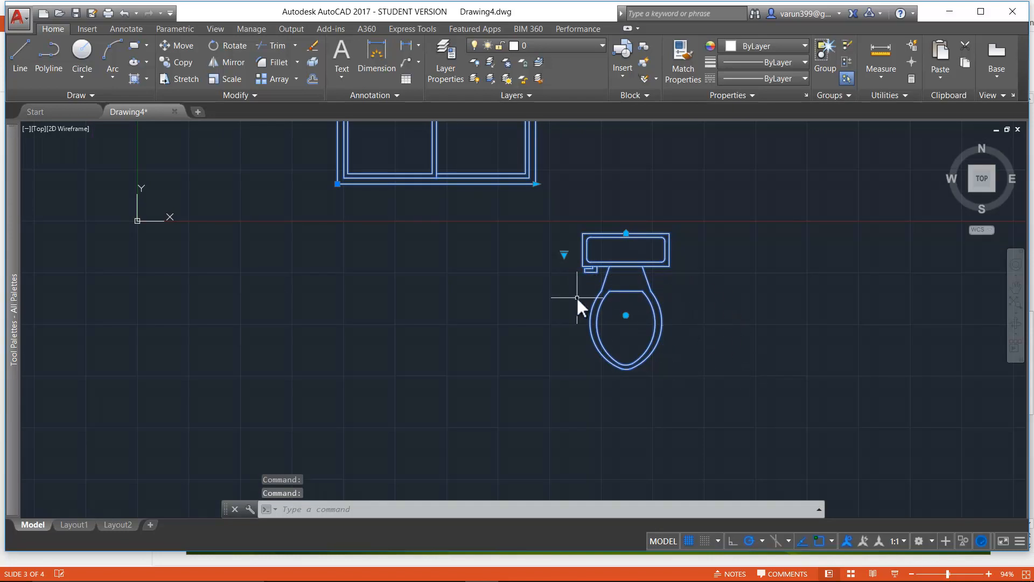
pyautogui.scroll(-2, 527, 440)
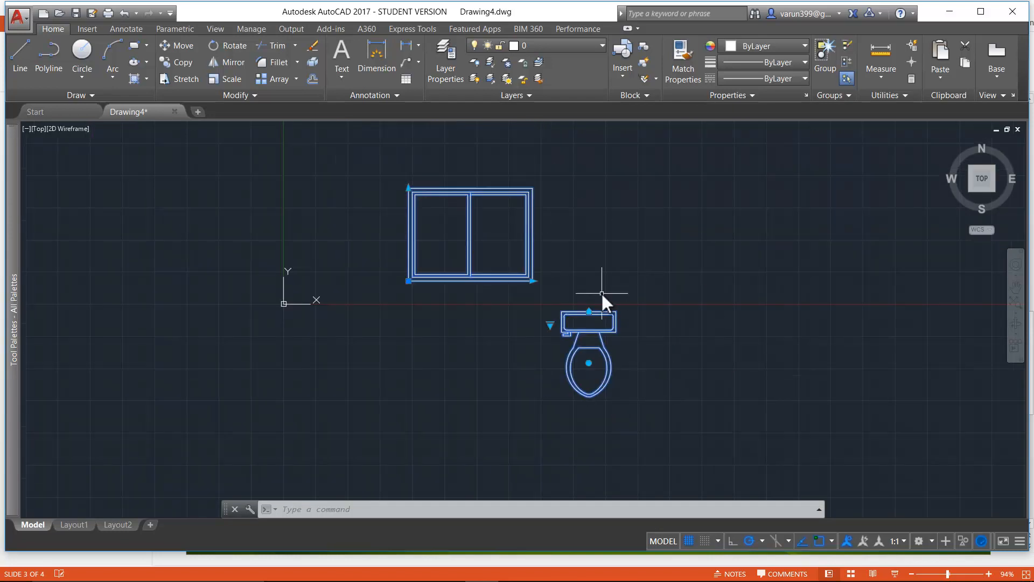
# - Insert the imperial vehicle block from the Architectural palette to the right of the window and toilet
pyautogui.moveTo(18, 270)
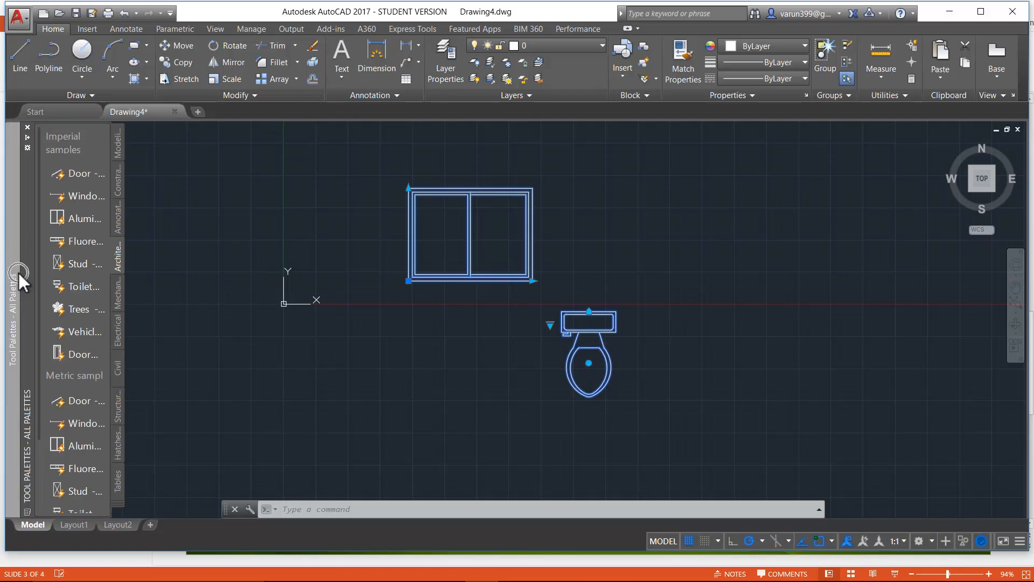
pyautogui.click(73, 331)
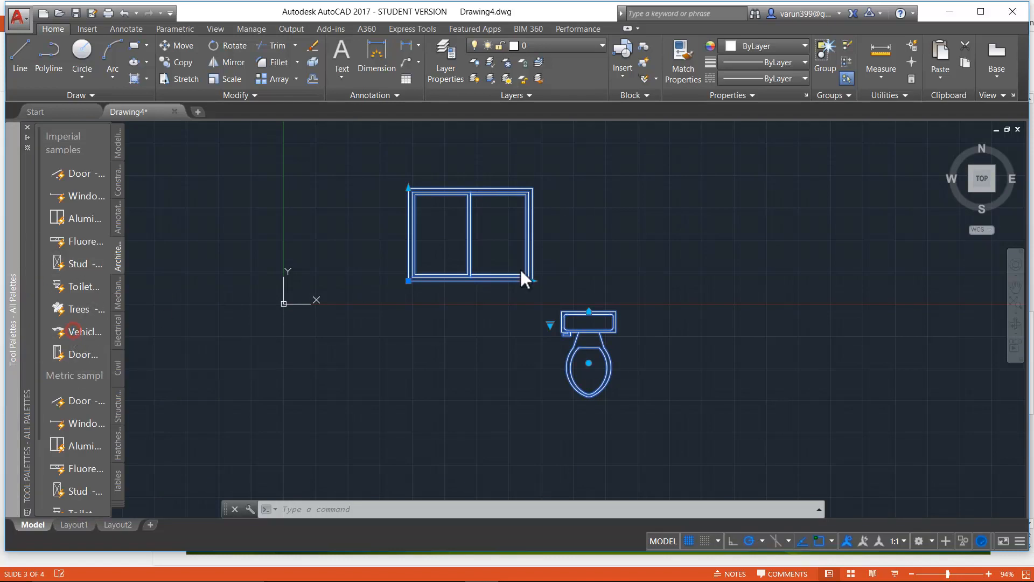
pyautogui.click(694, 276)
pyautogui.scroll(-3, 727, 283)
pyautogui.moveTo(761, 289); pyautogui.dragTo(463, 318, button='middle')
pyautogui.scroll(5, 468, 269)
pyautogui.scroll(-2, 463, 319)
# - Erase the window, toilet and vehicle blocks from the drawing
pyautogui.click(605, 189)
pyautogui.click(153, 417)
pyautogui.press('Delete')
pyautogui.press('Escape')
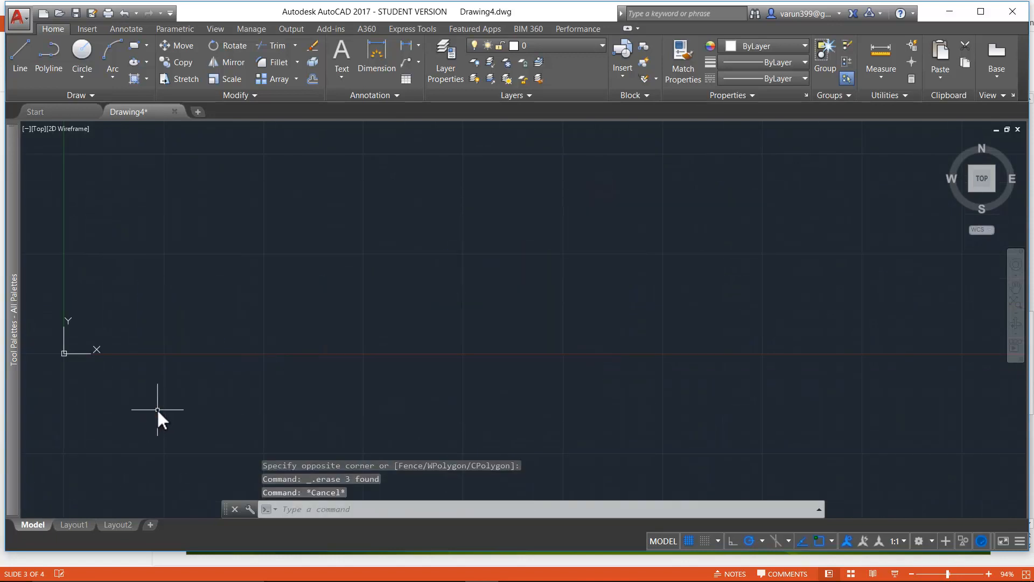
# - Open the Layer Properties Manager, create two new layers and select the first new one
pyautogui.moveTo(15, 329)
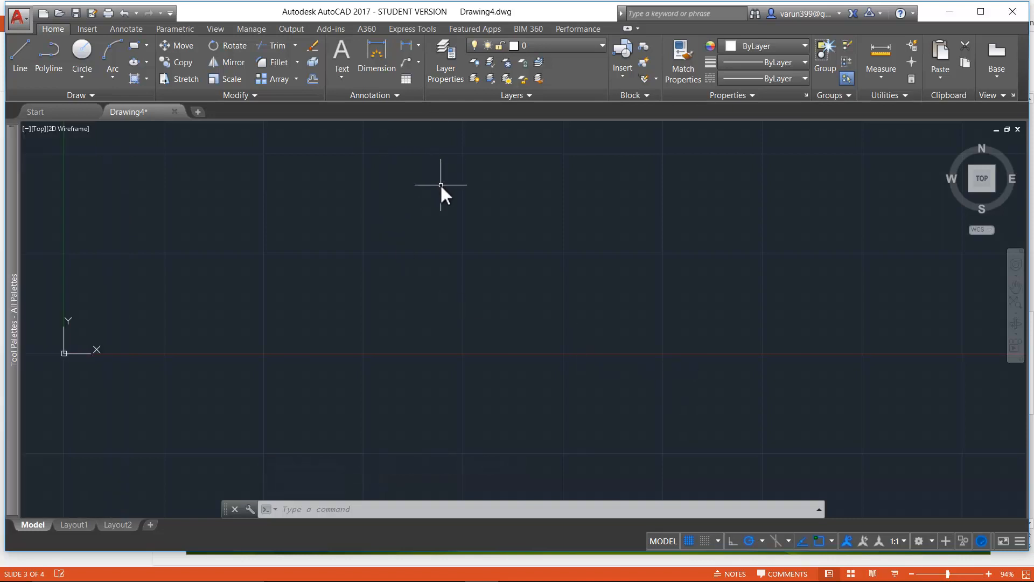
pyautogui.press('Escape')
pyautogui.press('Escape')
pyautogui.press('Return')
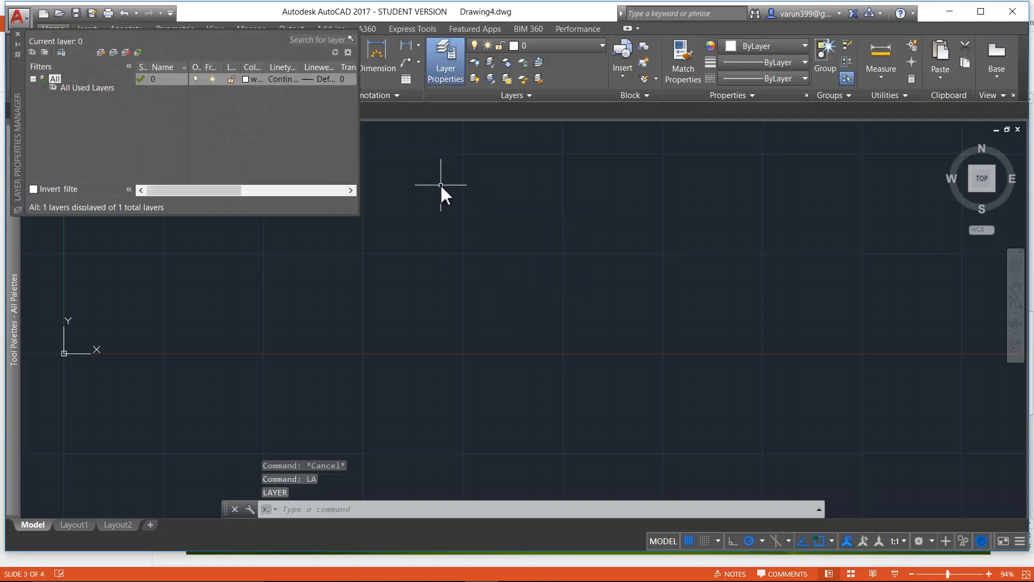
pyautogui.click(97, 52)
pyautogui.click(100, 51)
pyautogui.click(170, 86)
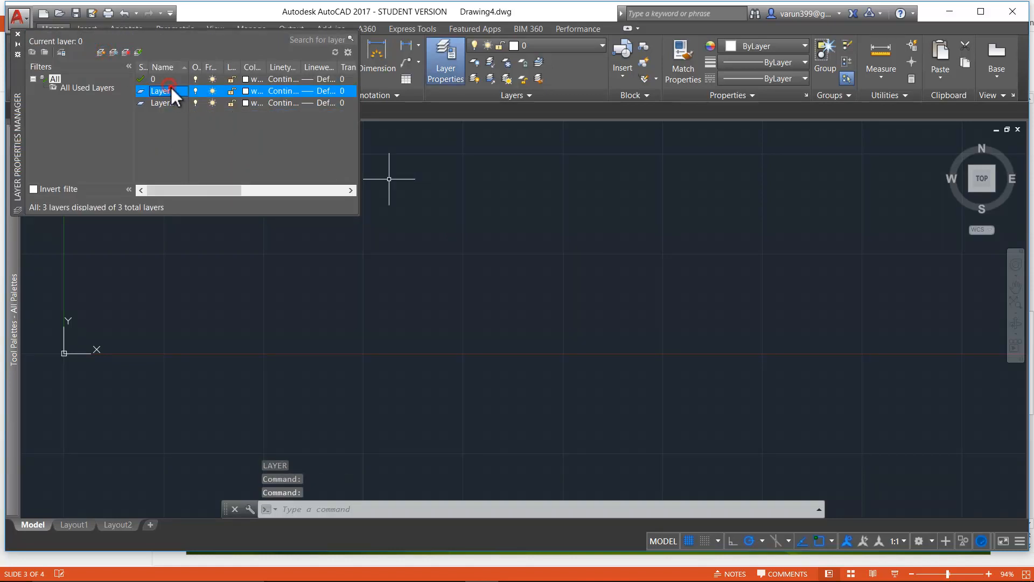
# - Rename the first new layer to 1 and the second new layer to 2
pyautogui.write('1')
pyautogui.doubleClick(174, 97)
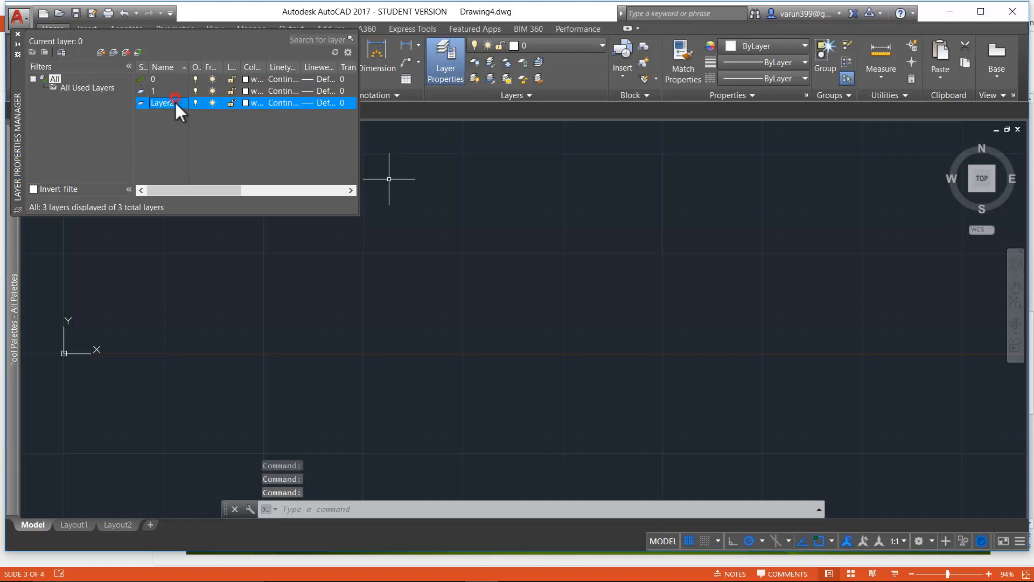
pyautogui.write('2')
pyautogui.click(175, 125)
# - Assign red color 10 to layer 1 and green color 90 to layer 2
pyautogui.click(250, 91)
pyautogui.click(411, 238)
pyautogui.click(497, 388)
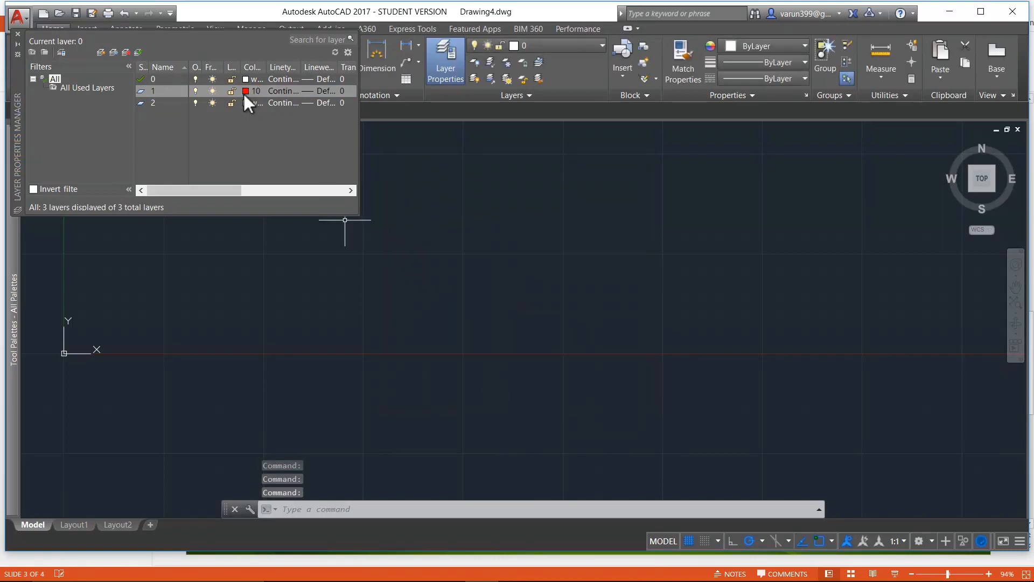
pyautogui.click(246, 101)
pyautogui.click(481, 238)
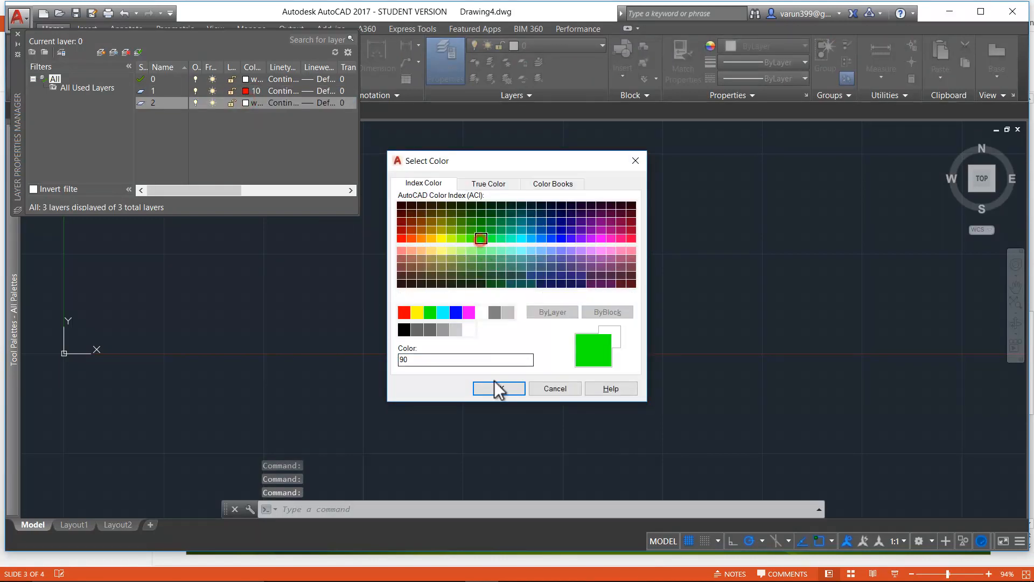
pyautogui.click(495, 387)
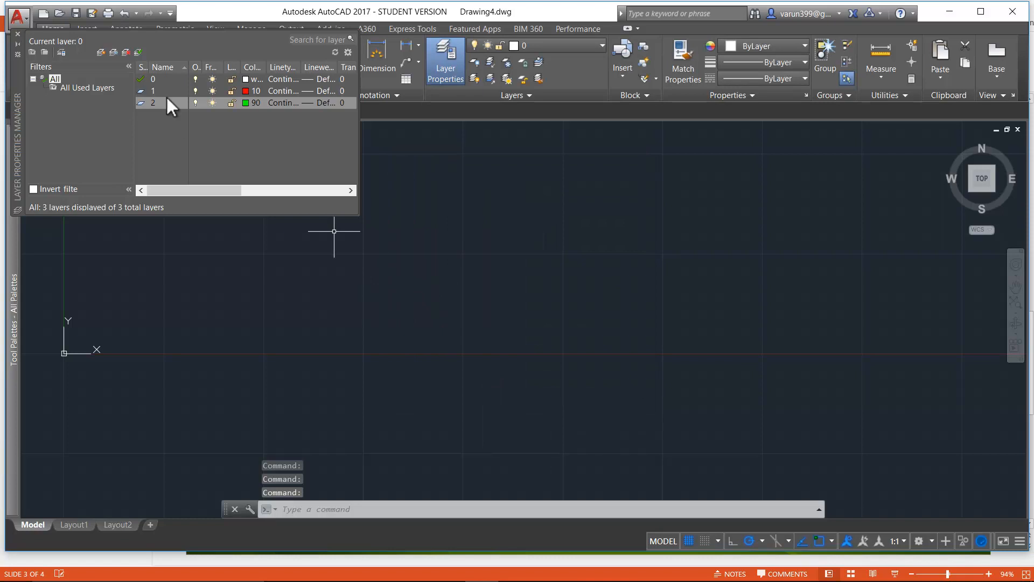
pyautogui.click(634, 296)
pyautogui.click(516, 133)
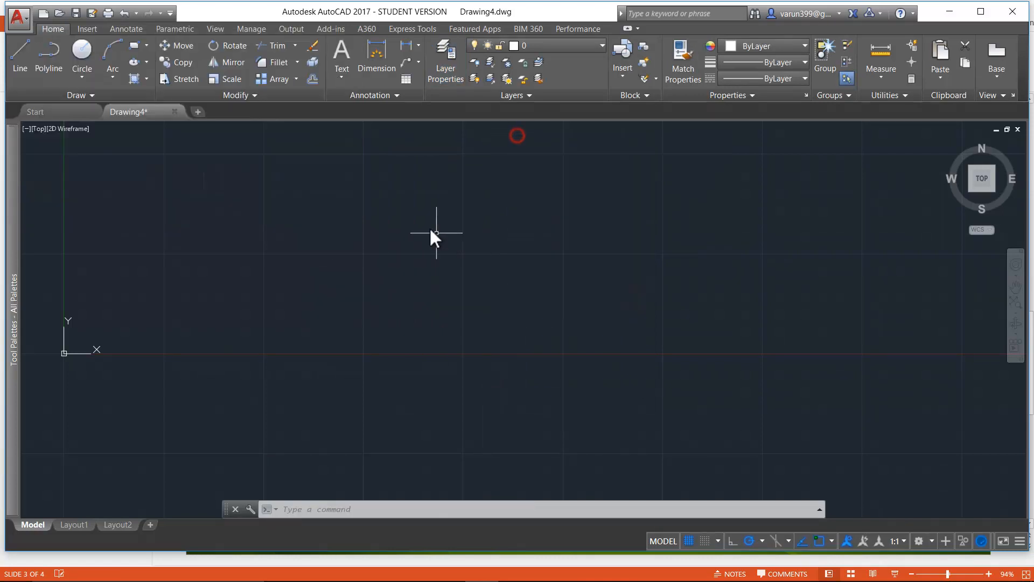
# - Make layer 1 current and draw a single diagonal line rising to the right, above the X axis
pyautogui.press('ctrl')
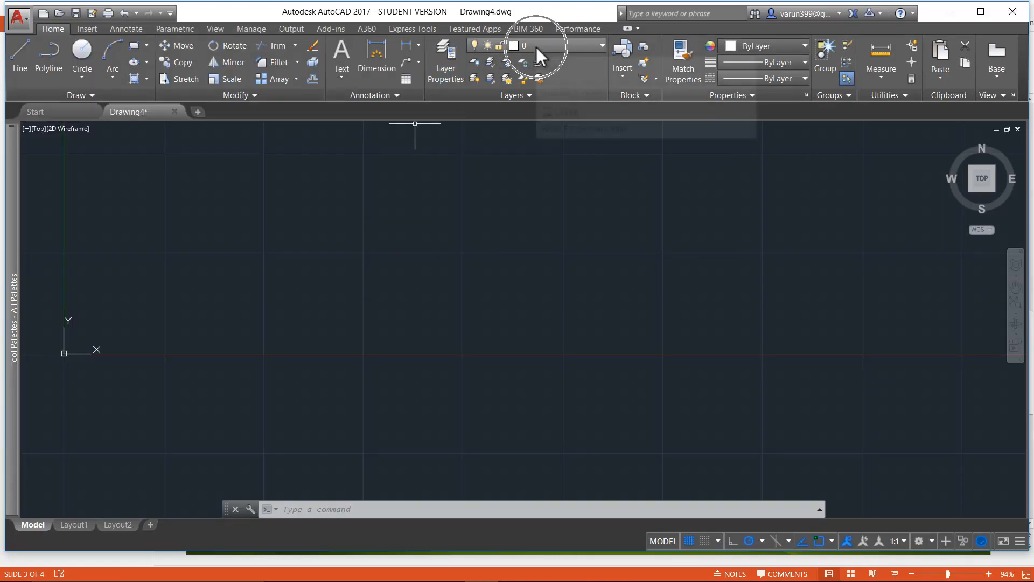
pyautogui.click(535, 47)
pyautogui.press('ctrl')
pyautogui.click(539, 76)
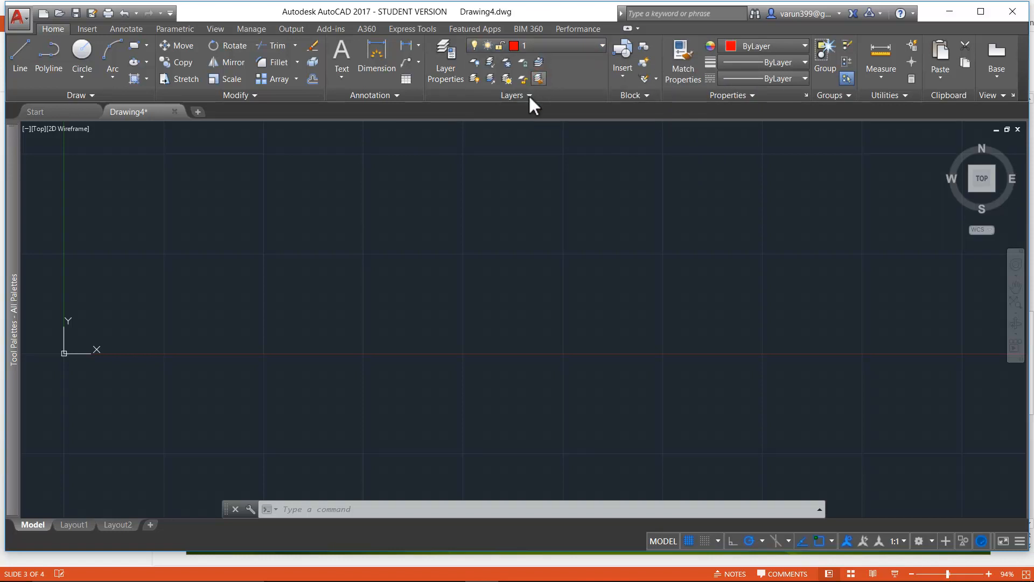
pyautogui.press('l')
pyautogui.press('Return')
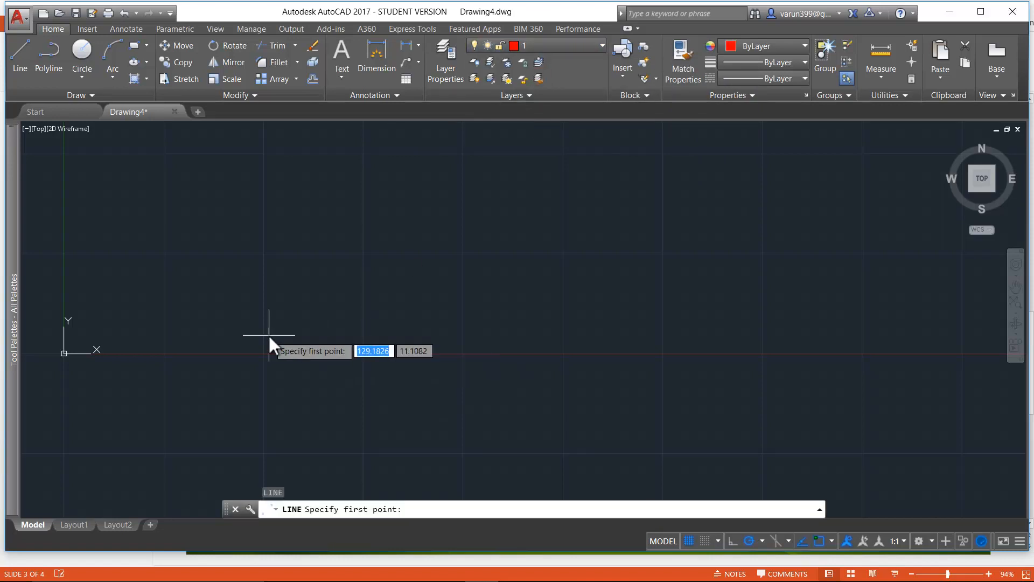
pyautogui.click(269, 335)
pyautogui.click(425, 247)
pyautogui.press('Escape')
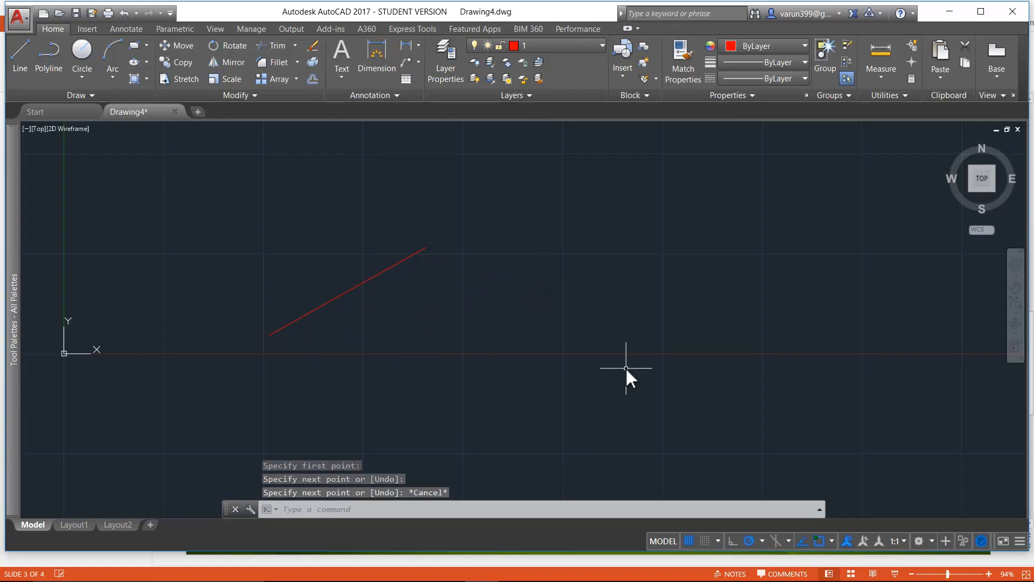
# - Draw a circle on layer 1 to the right of the diagonal line, its lower edge just crossing the X axis
pyautogui.press('c')
pyautogui.press('Return')
pyautogui.click(643, 294)
pyautogui.click(661, 362)
pyautogui.press('Escape')
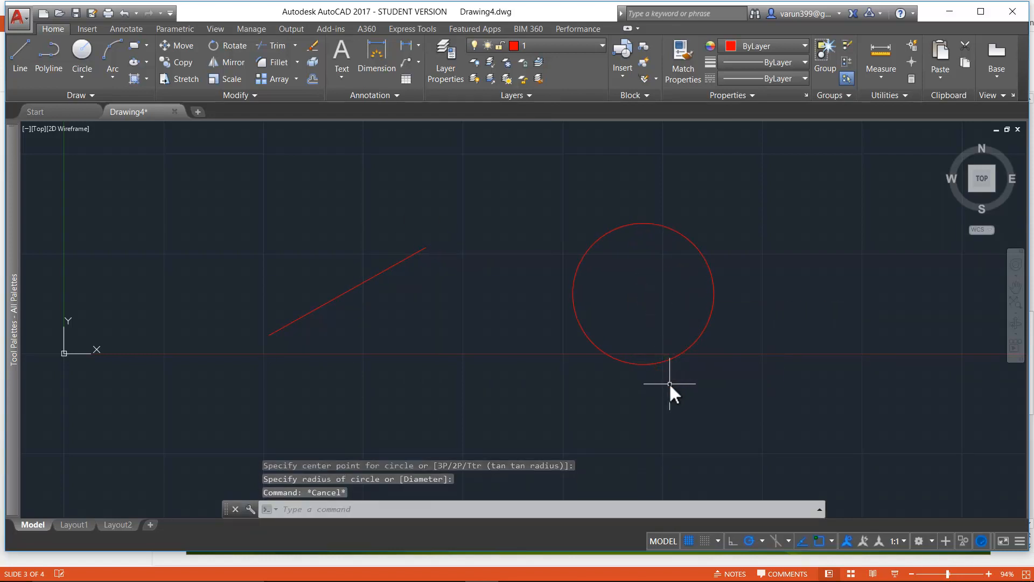
# - Make layer 2 current and draw a diagonal line across the X axis, below the red line
pyautogui.click(536, 47)
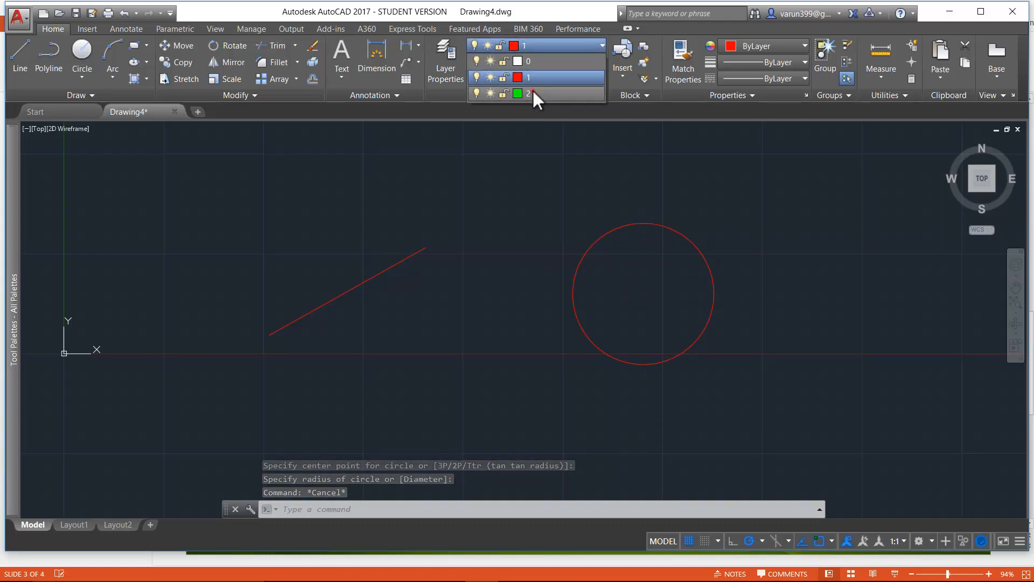
pyautogui.click(532, 92)
pyautogui.press('l')
pyautogui.press('Return')
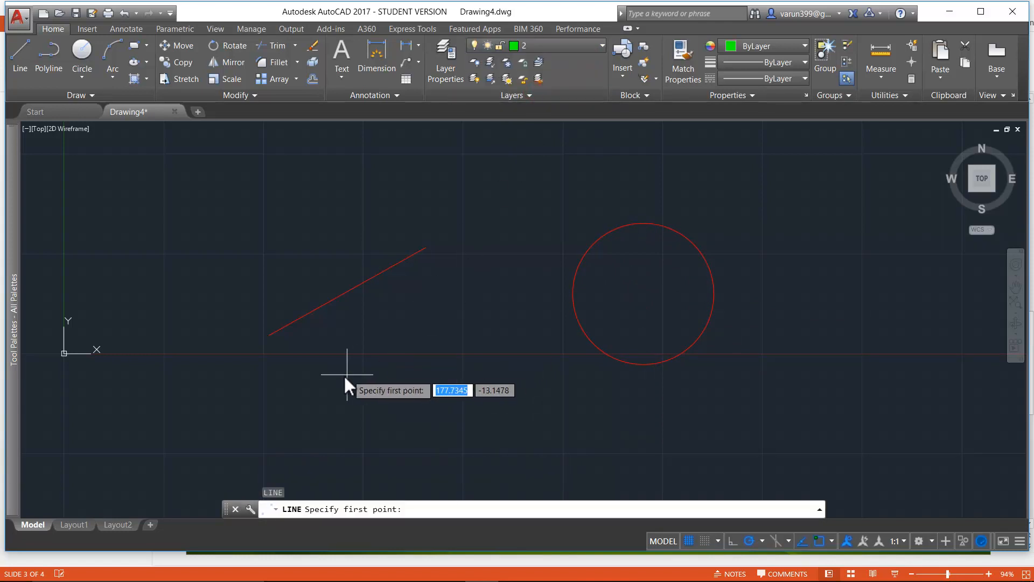
pyautogui.click(340, 376)
pyautogui.click(433, 306)
pyautogui.press('Escape')
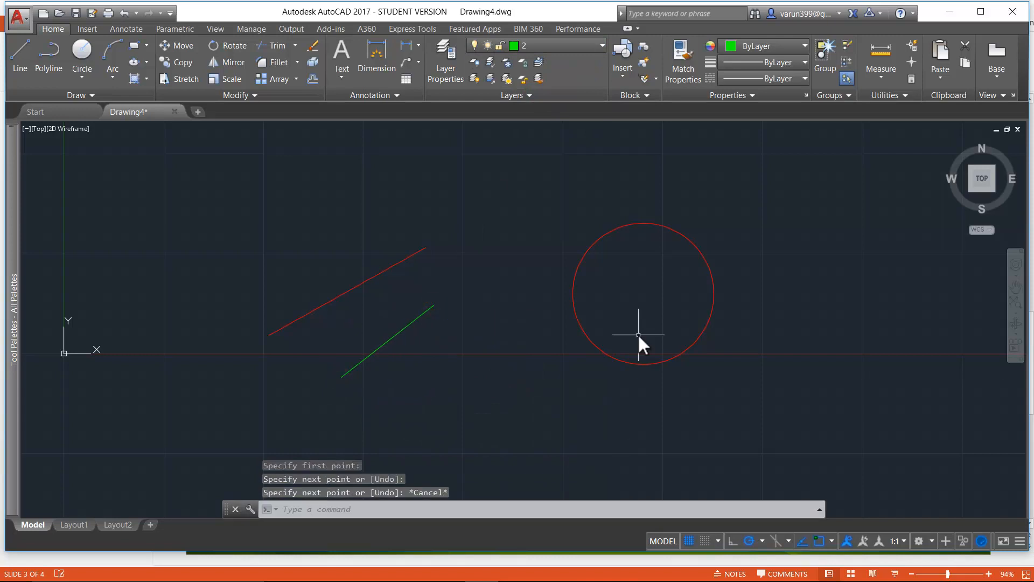
# - Draw a horizontal line on layer 2 from inside the circle, above its center, to a point beyond its right side
pyautogui.press('Return')
pyautogui.click(643, 269)
pyautogui.click(818, 269)
pyautogui.press('Escape')
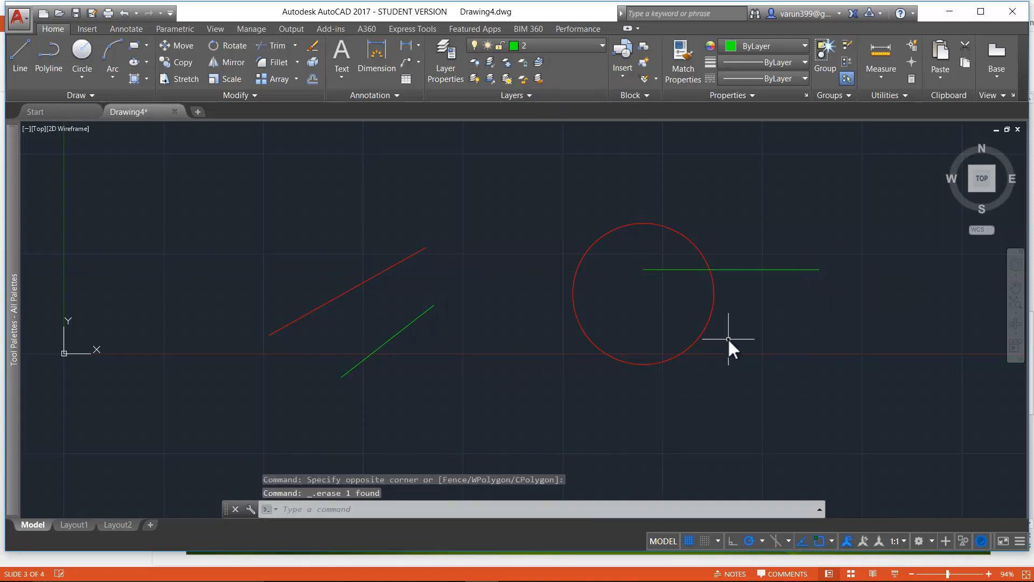
# - Mirror the horizontal green line about a horizontal axis through the circle's center, keeping the source line
pyautogui.write('m')
pyautogui.press('Return')
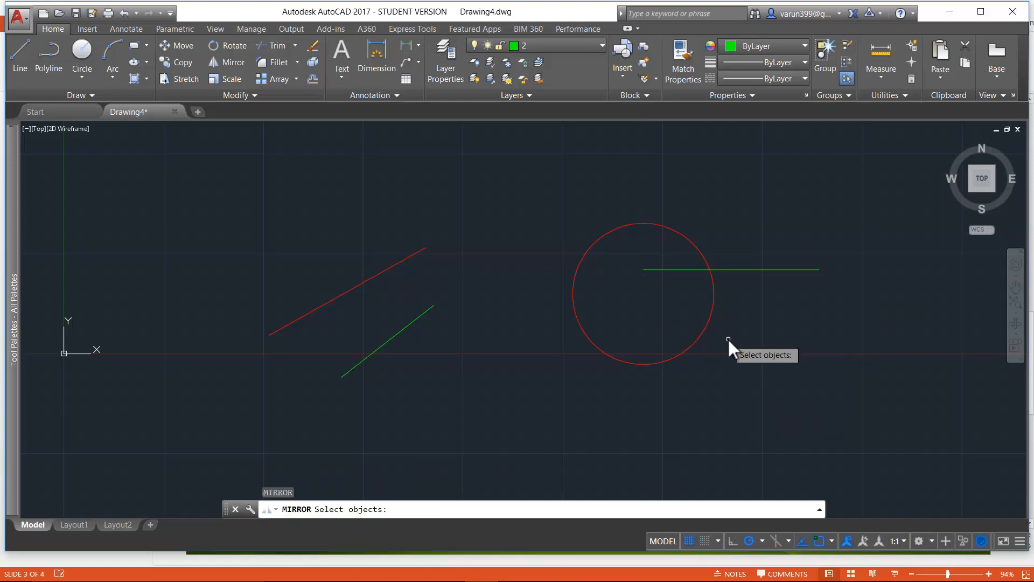
pyautogui.click(776, 269)
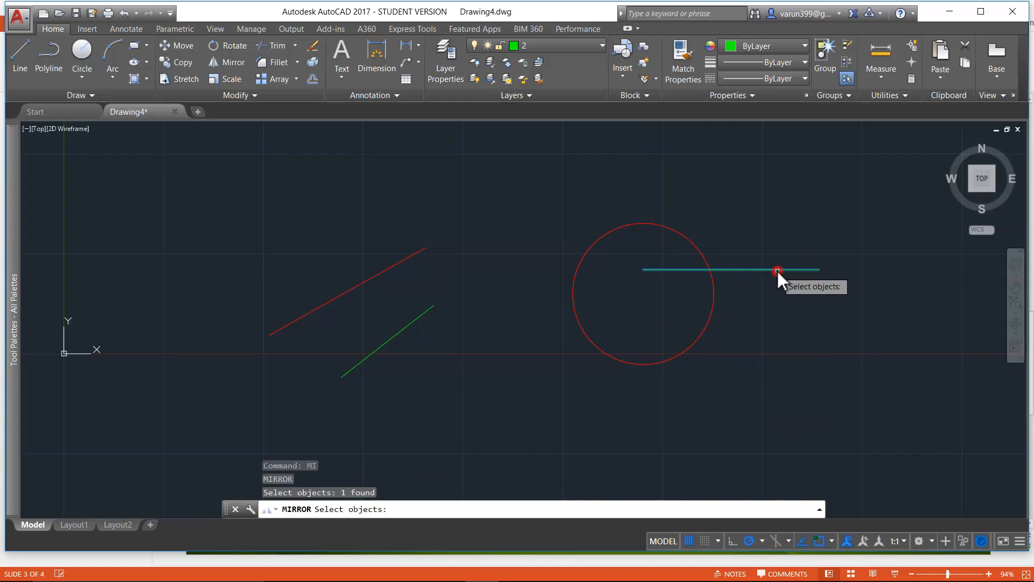
pyautogui.press('Return')
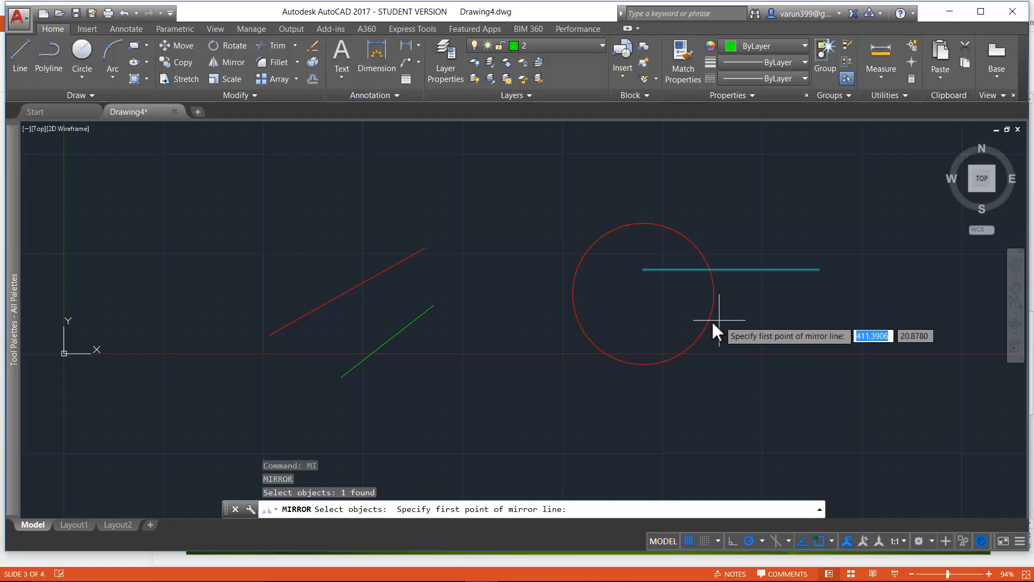
pyautogui.click(642, 293)
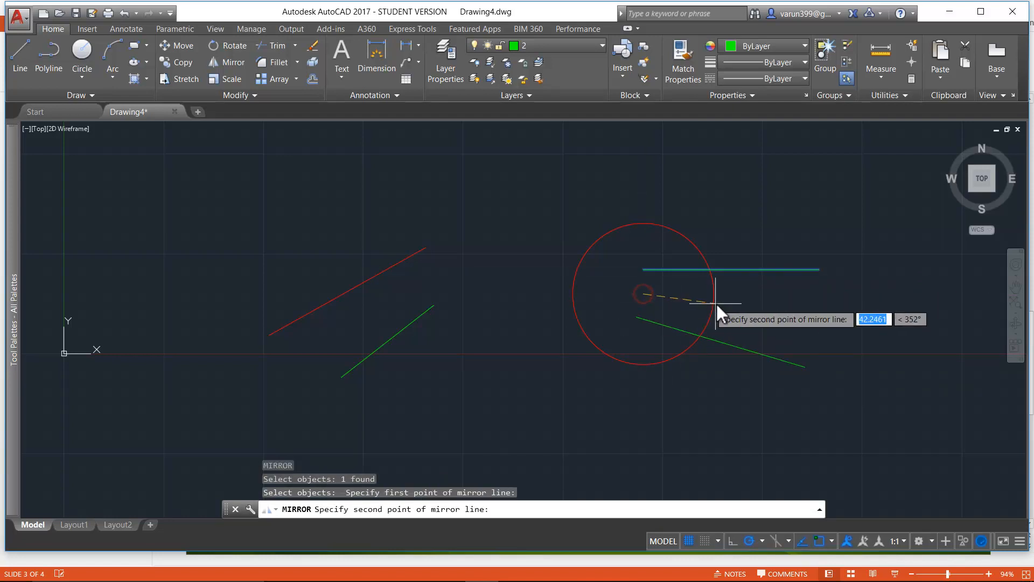
pyautogui.click(832, 295)
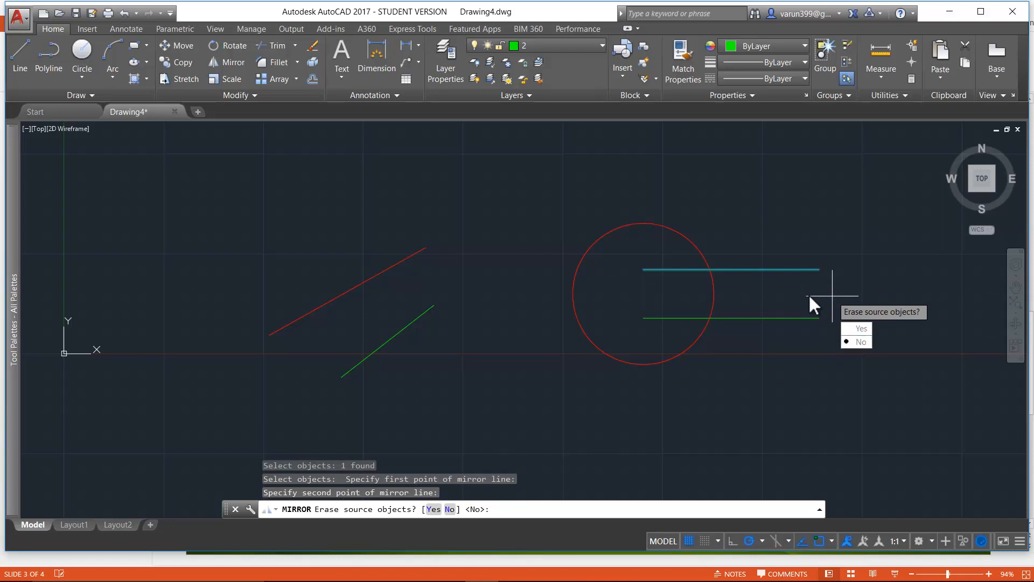
pyautogui.click(864, 341)
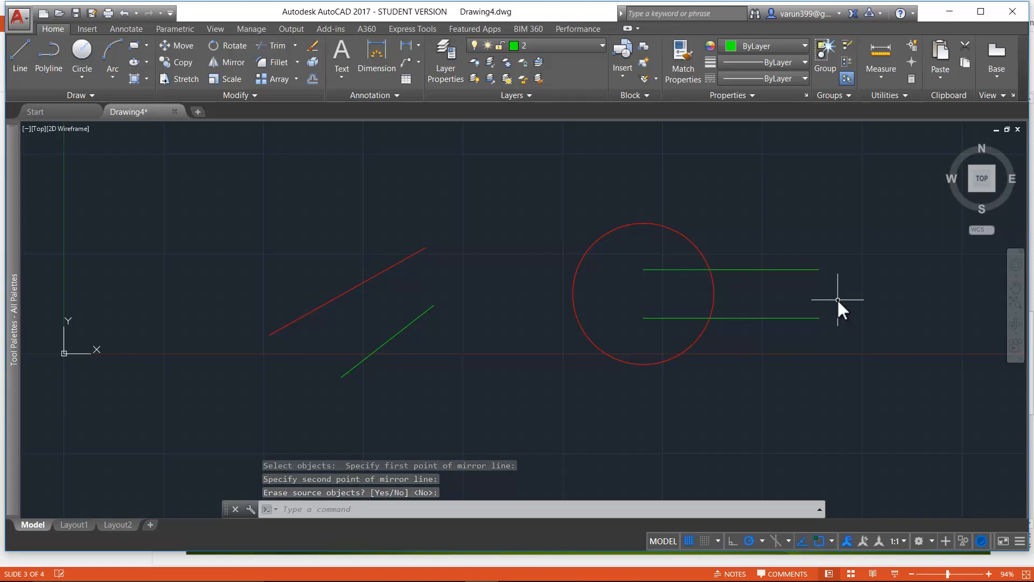
# - Draw a vertical line joining the right endpoints of the two horizontal green lines
pyautogui.write('l')
pyautogui.press('Return')
pyautogui.click(819, 317)
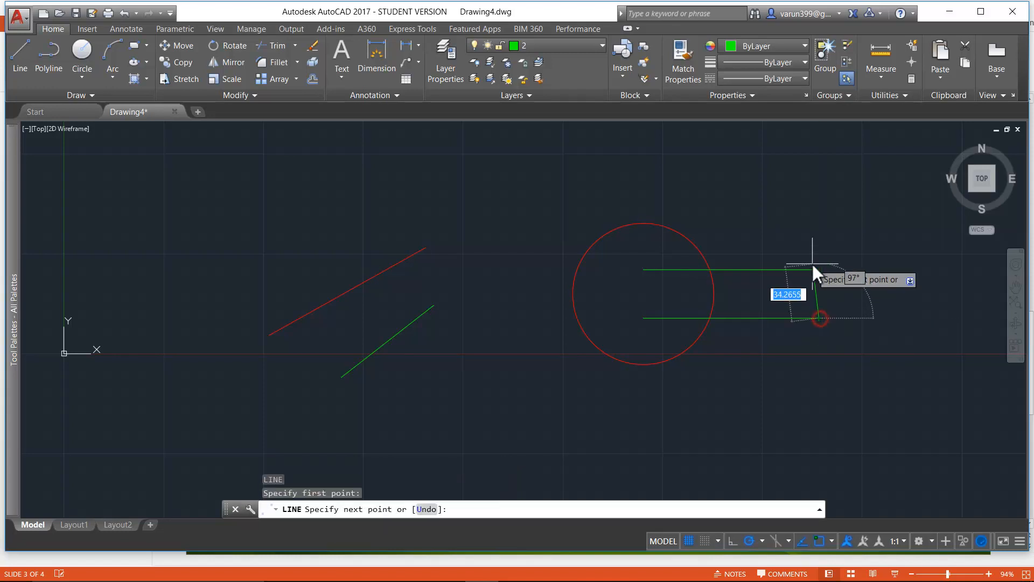
pyautogui.click(819, 270)
pyautogui.press('Escape')
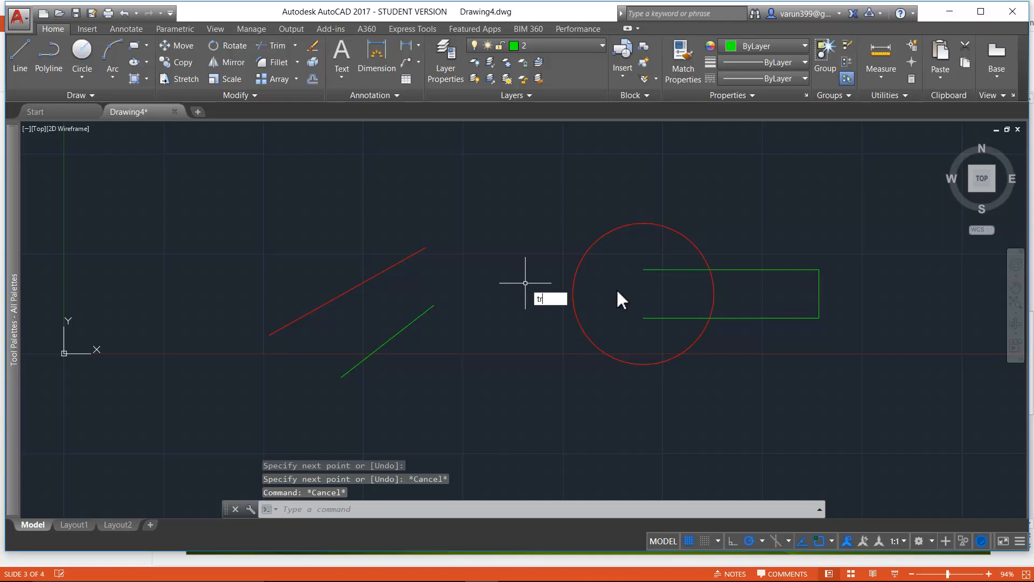
# - Trim the green line portions inside the circle and the circle's arc between the two horizontal lines
pyautogui.write('TR')
pyautogui.press('Return')
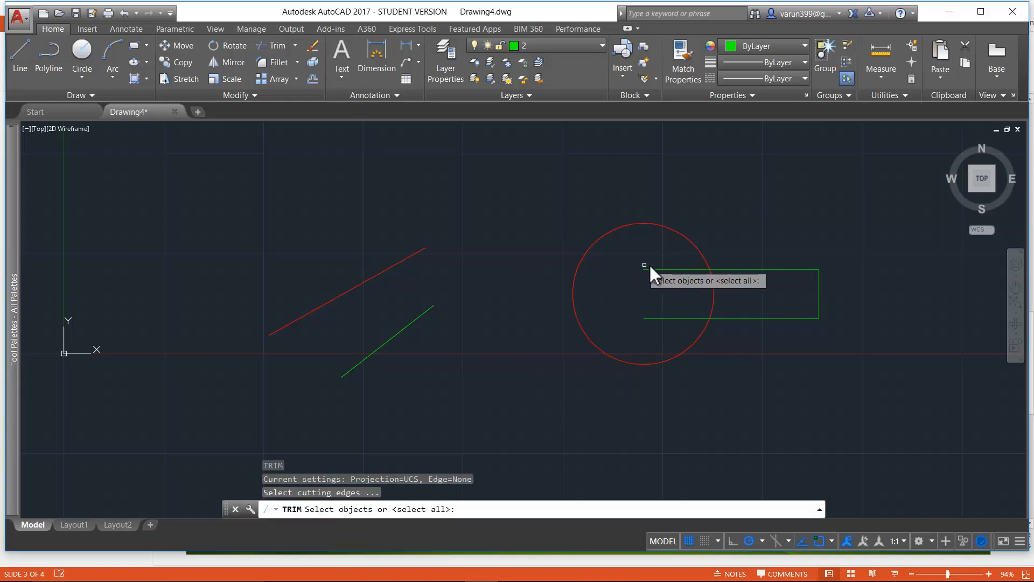
pyautogui.press('Return')
pyautogui.click(667, 259)
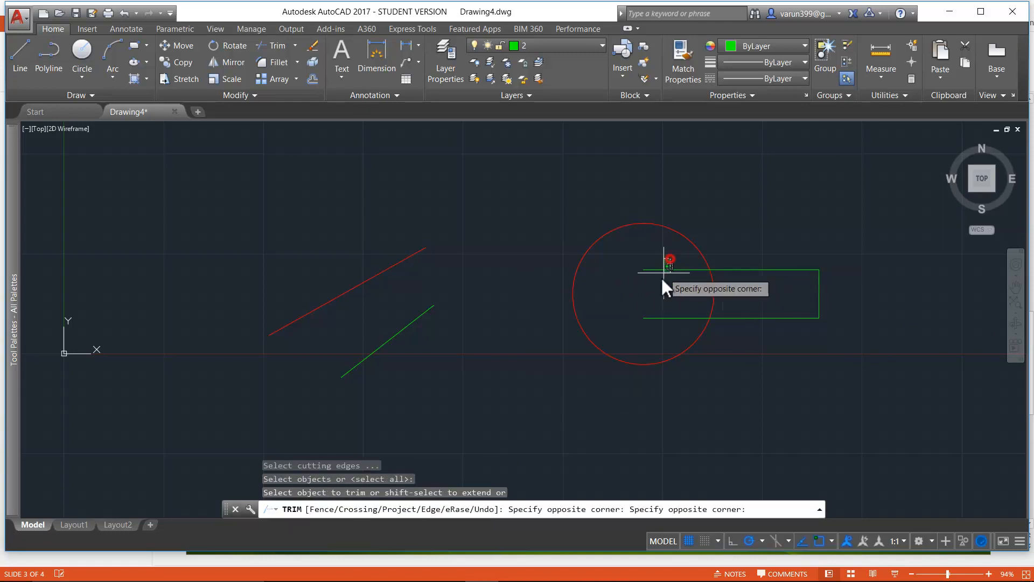
pyautogui.click(636, 337)
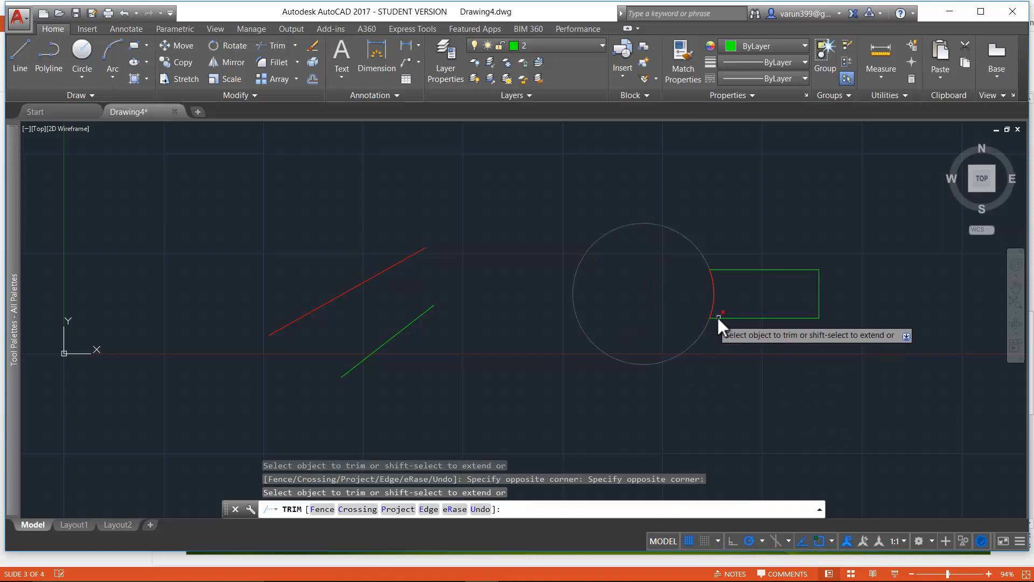
pyautogui.click(726, 289)
pyautogui.click(703, 299)
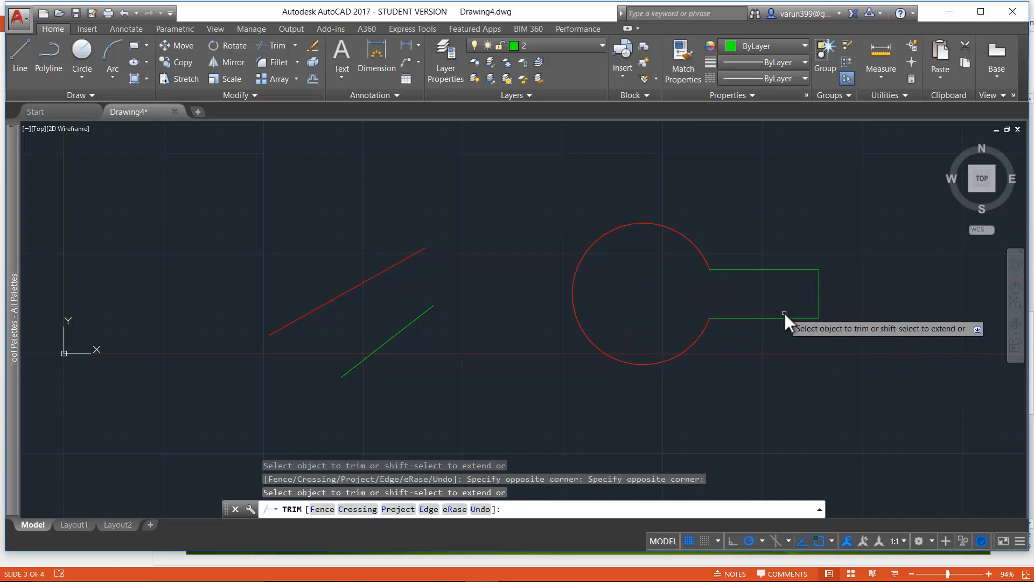
pyautogui.press('Escape')
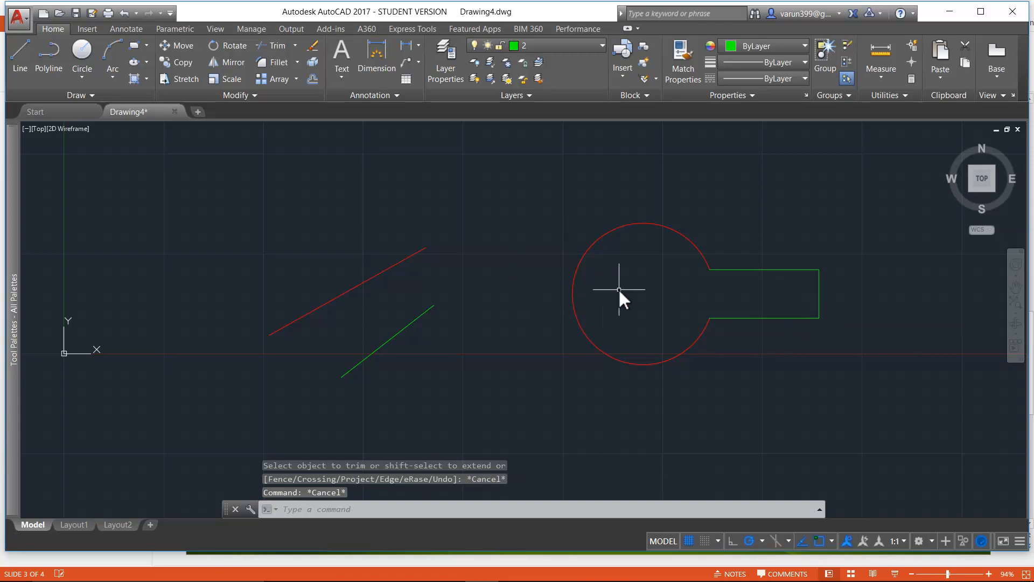
pyautogui.press('Escape')
pyautogui.press('Escape')
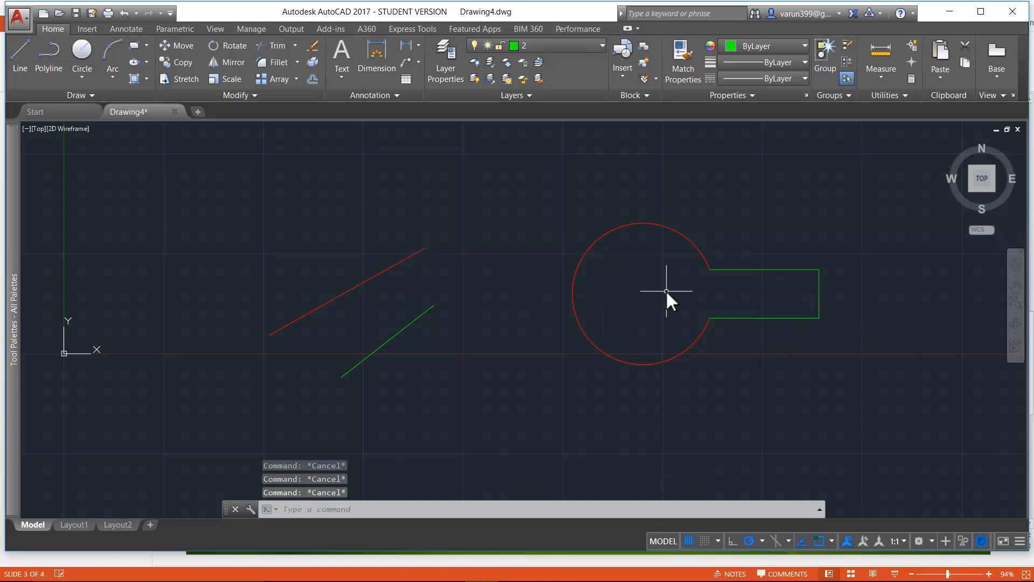
# - Start a Write Block with its base point at the midpoint of the vertical green line and select the whole circle-and-handle shape
pyautogui.write('wblock')
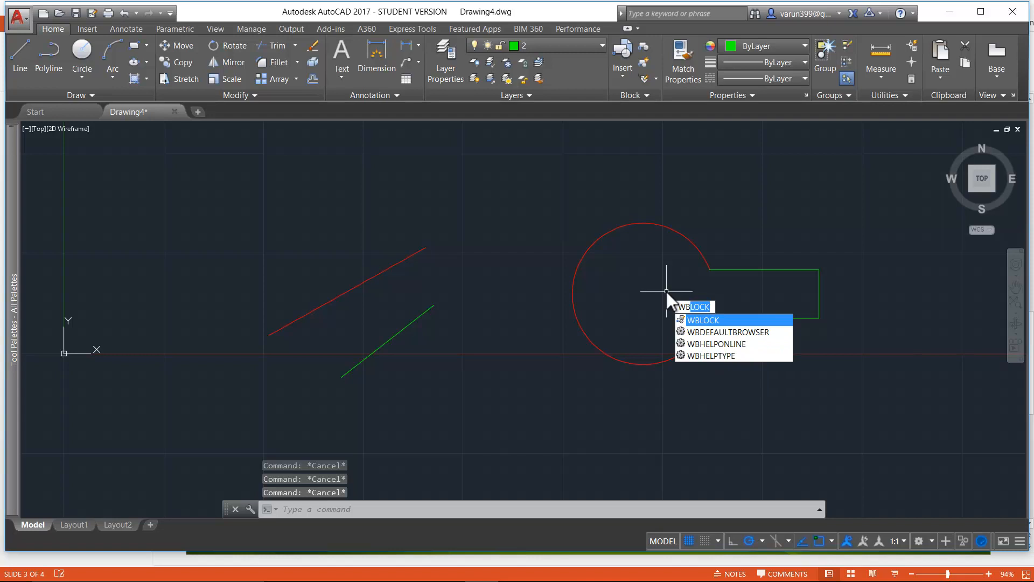
pyautogui.press('Return')
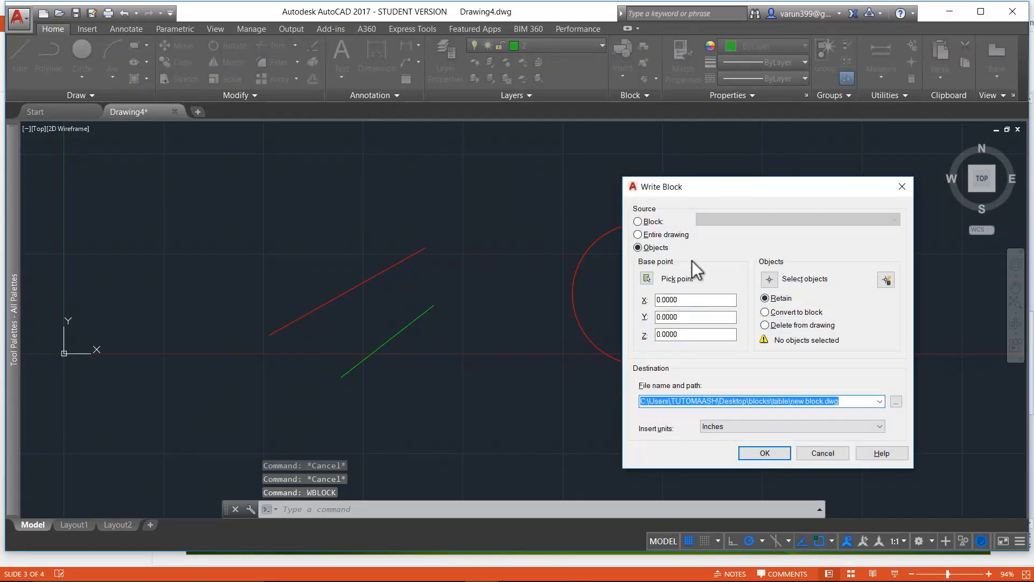
pyautogui.click(647, 279)
pyautogui.click(819, 290)
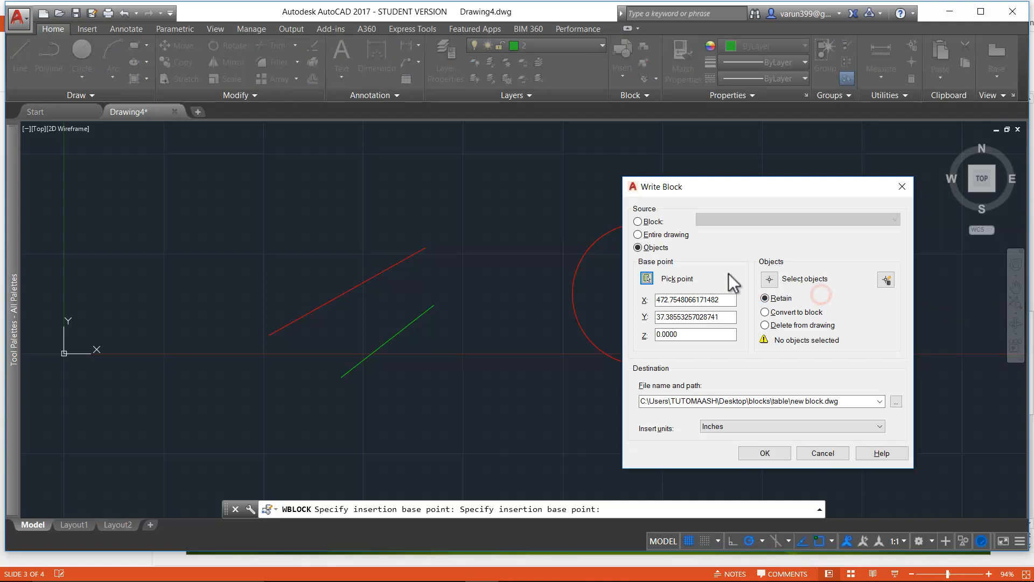
pyautogui.click(769, 279)
pyautogui.click(849, 192)
pyautogui.click(562, 399)
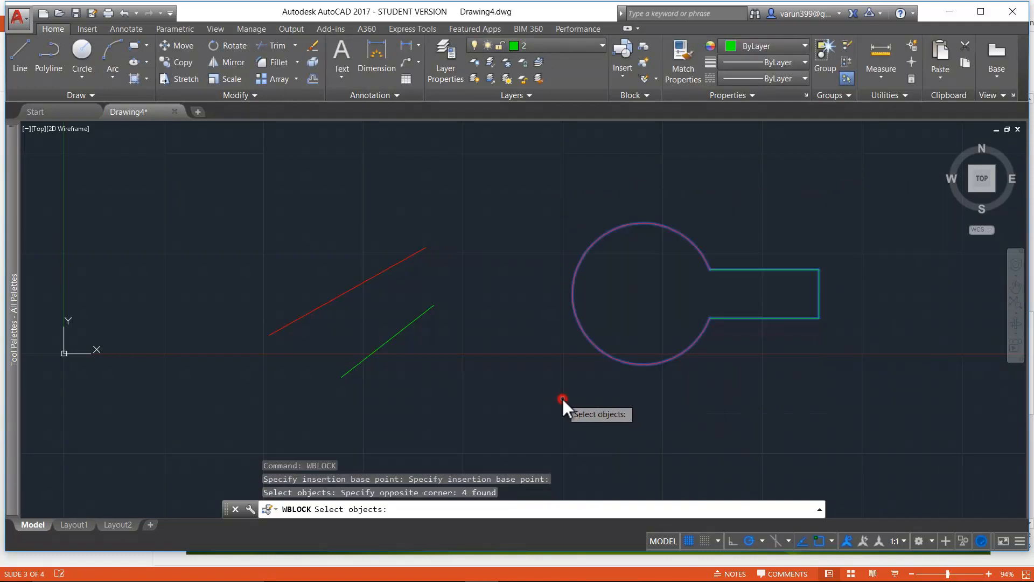
pyautogui.press('Return')
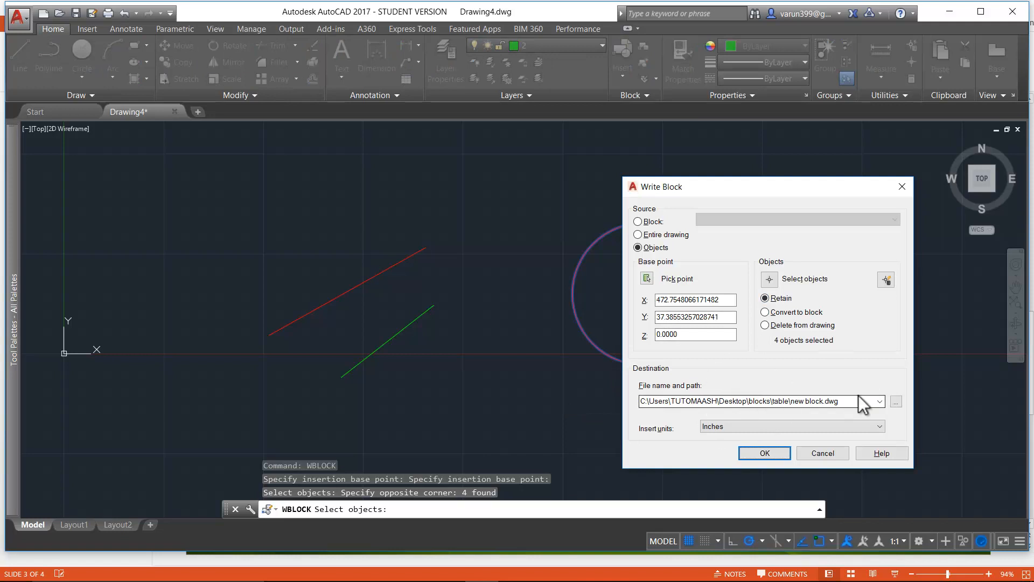
# - Create a folder named electrical inside the blocks folder and open it as the block file's destination
pyautogui.click(896, 401)
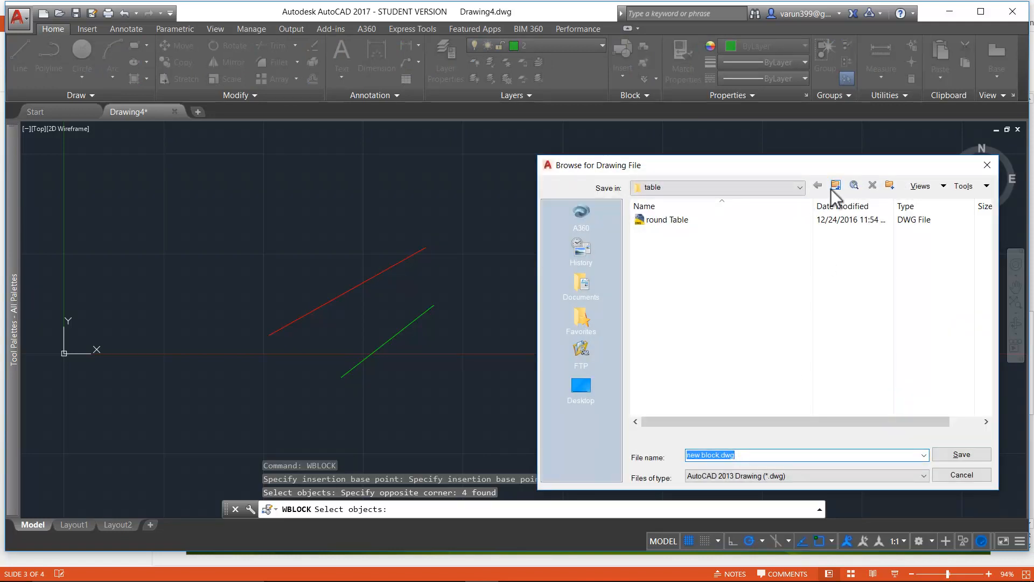
pyautogui.click(835, 185)
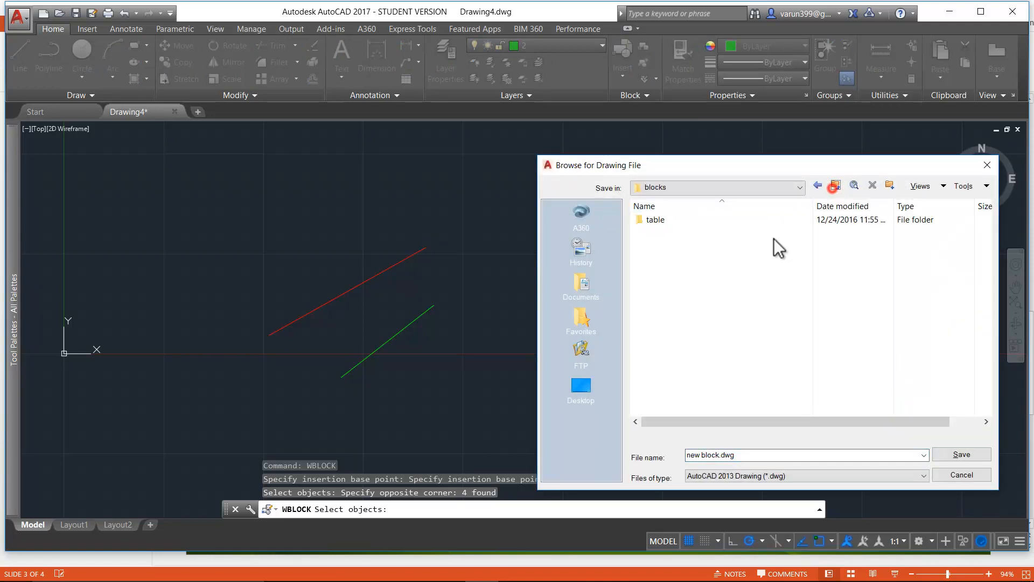
pyautogui.click(889, 185)
pyautogui.write('C')
pyautogui.write('lect')
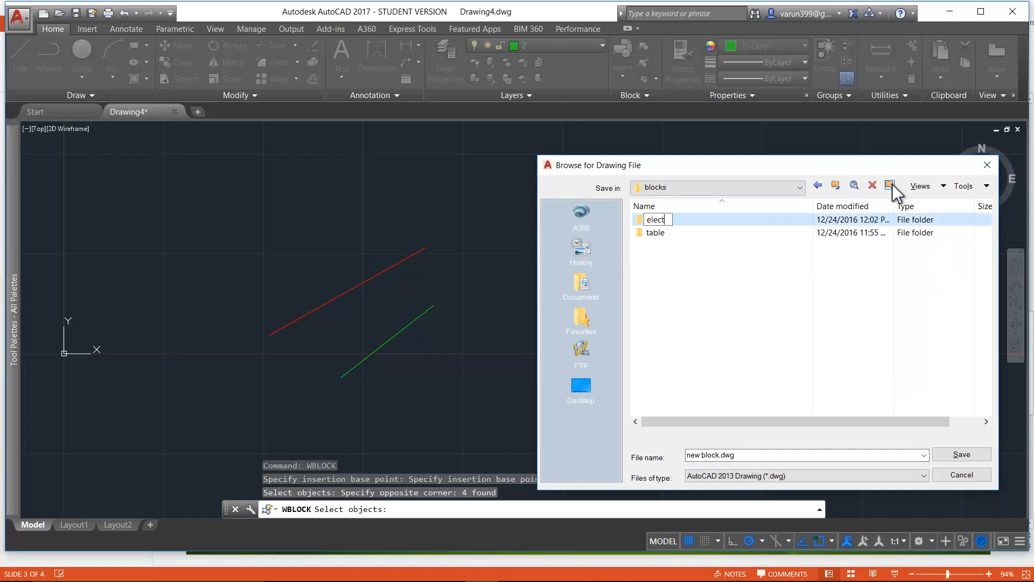
pyautogui.write('rical')
pyautogui.click(767, 287)
pyautogui.doubleClick(706, 219)
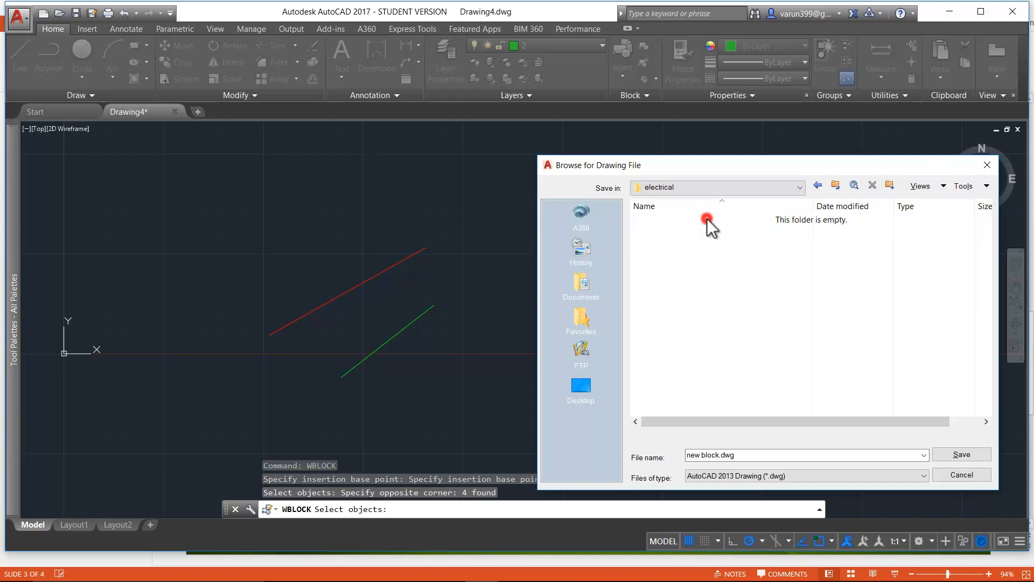
# - Name the block file Recepticle, save it in the electrical folder and write out the block
pyautogui.click(736, 457)
pyautogui.write('Recepticle')
pyautogui.click(958, 455)
pyautogui.click(761, 453)
pyautogui.press('Escape')
# - Insert the saved Recepticle block file from the electrical folder, placing it below and to the right of the original shape
pyautogui.write('I')
pyautogui.press('Return')
pyautogui.write('I')
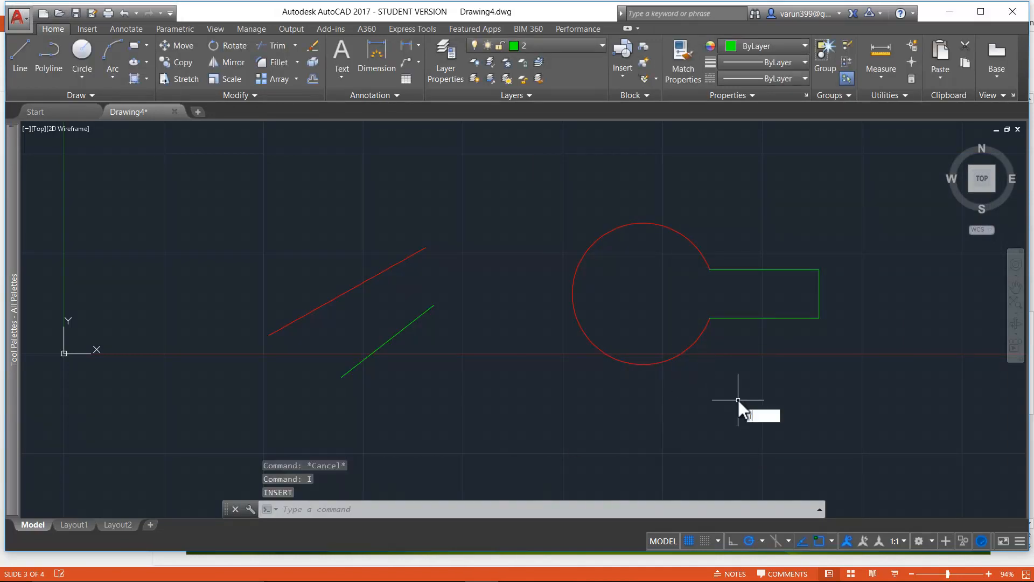
pyautogui.press('Return')
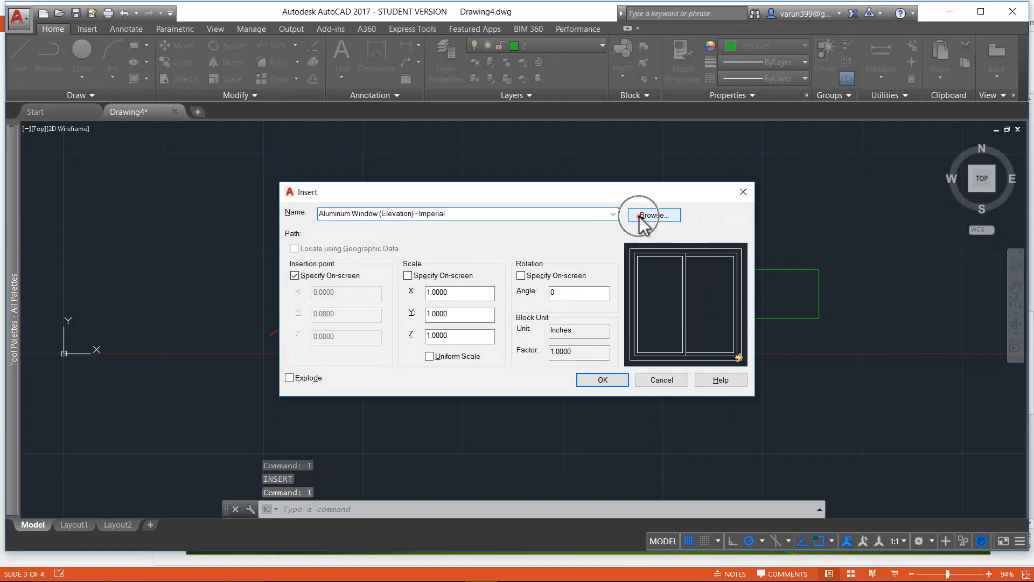
pyautogui.click(639, 215)
pyautogui.click(585, 152)
pyautogui.doubleClick(425, 190)
pyautogui.click(421, 186)
pyautogui.doubleClick(421, 186)
pyautogui.click(602, 380)
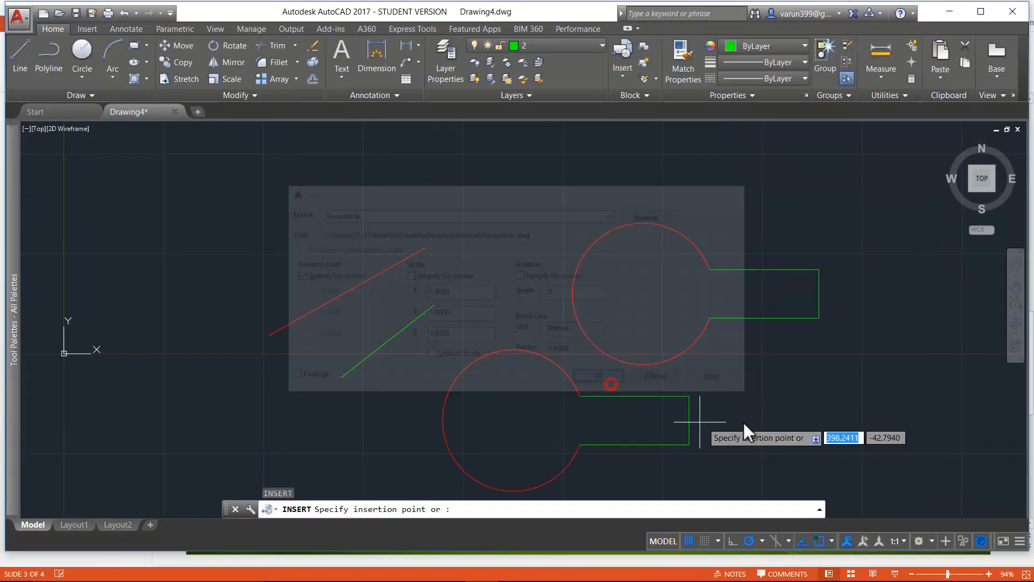
pyautogui.scroll(-2, 930, 422)
pyautogui.moveTo(931, 422); pyautogui.dragTo(814, 365, button='middle')
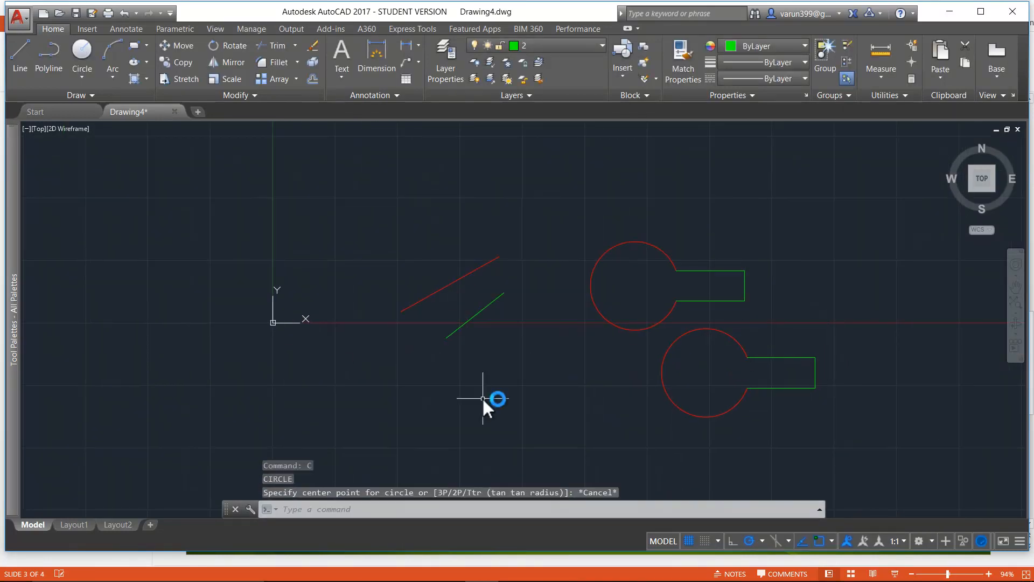
# - Draw a circle freehand in the empty area below the short green line
pyautogui.press('Escape')
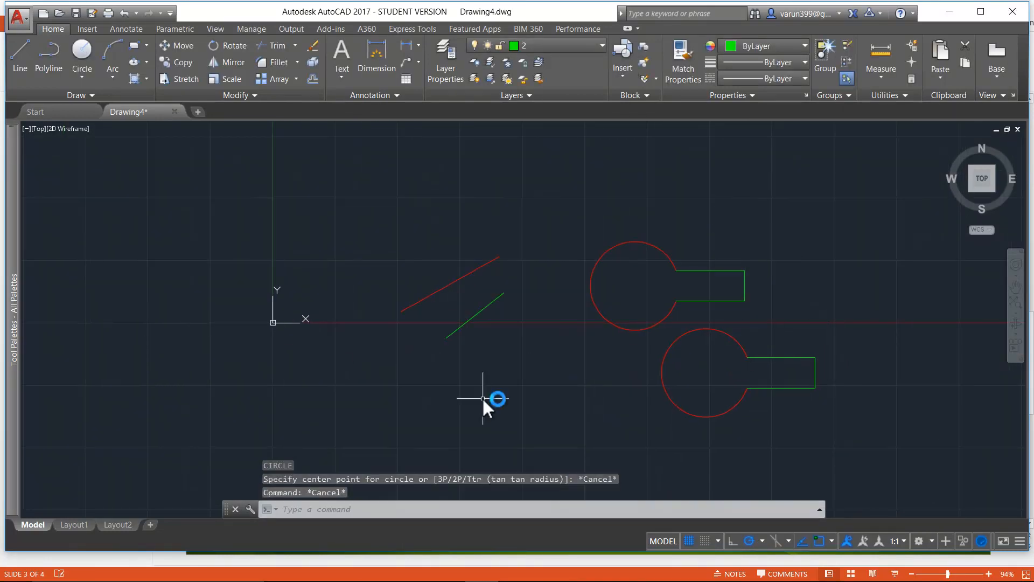
pyautogui.write('c')
pyautogui.press('Return')
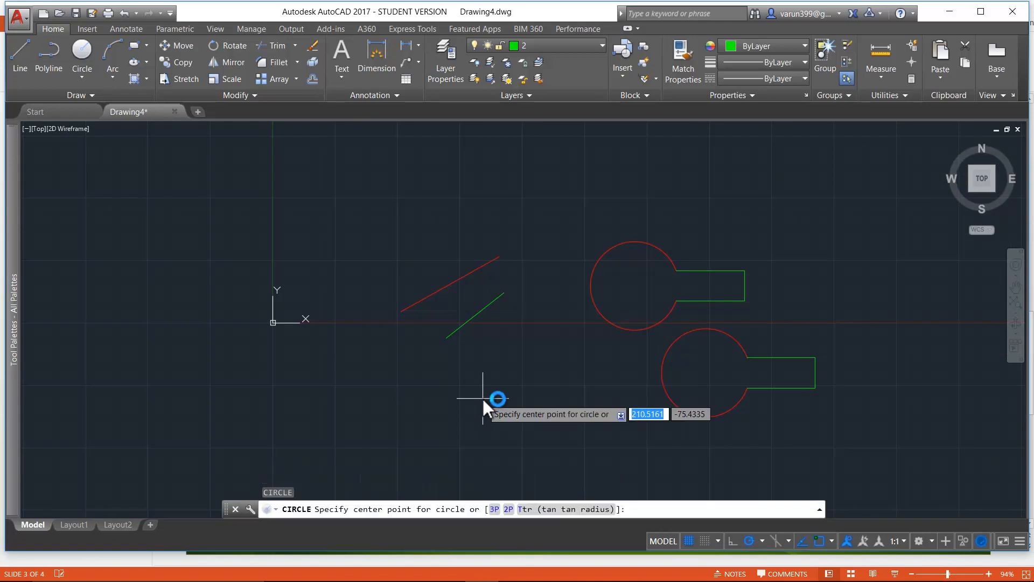
pyautogui.click(479, 413)
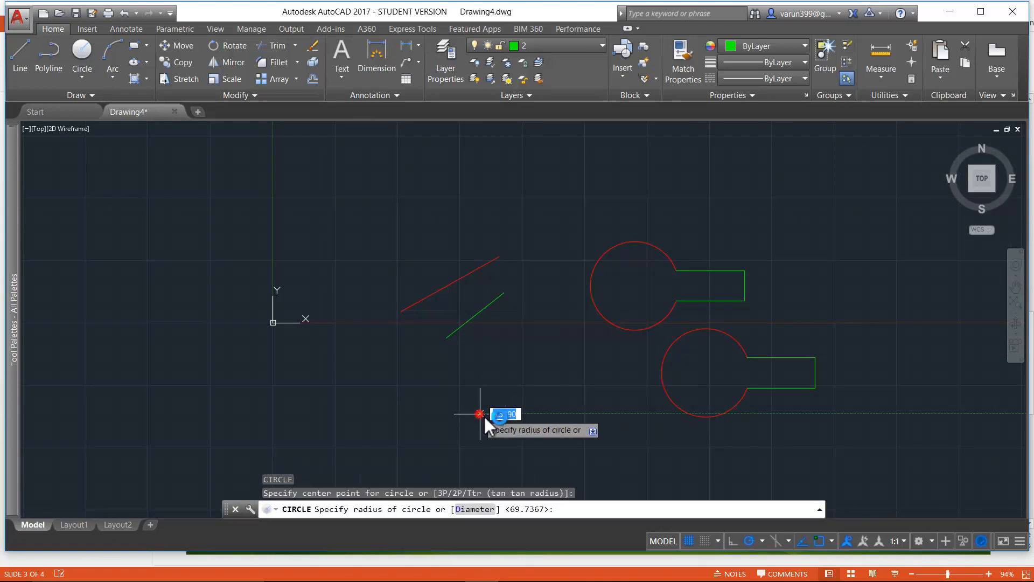
pyautogui.click(528, 447)
pyautogui.press('Escape')
pyautogui.press('Escape')
pyautogui.moveTo(632, 444); pyautogui.dragTo(635, 411, button='middle')
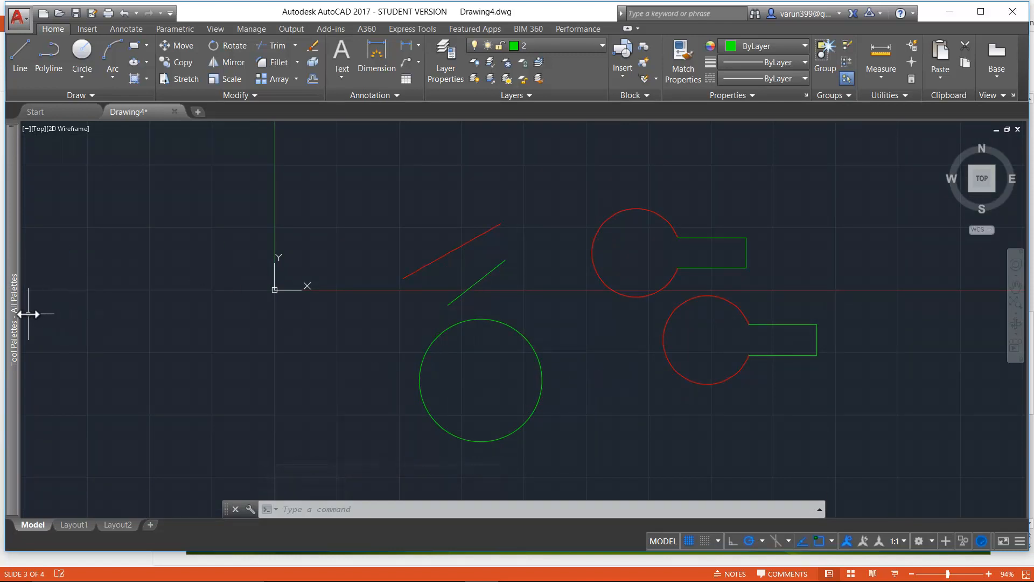
# - Open the tool palette customization and create a new palette named Tutomaash Palettes
pyautogui.moveTo(18, 312)
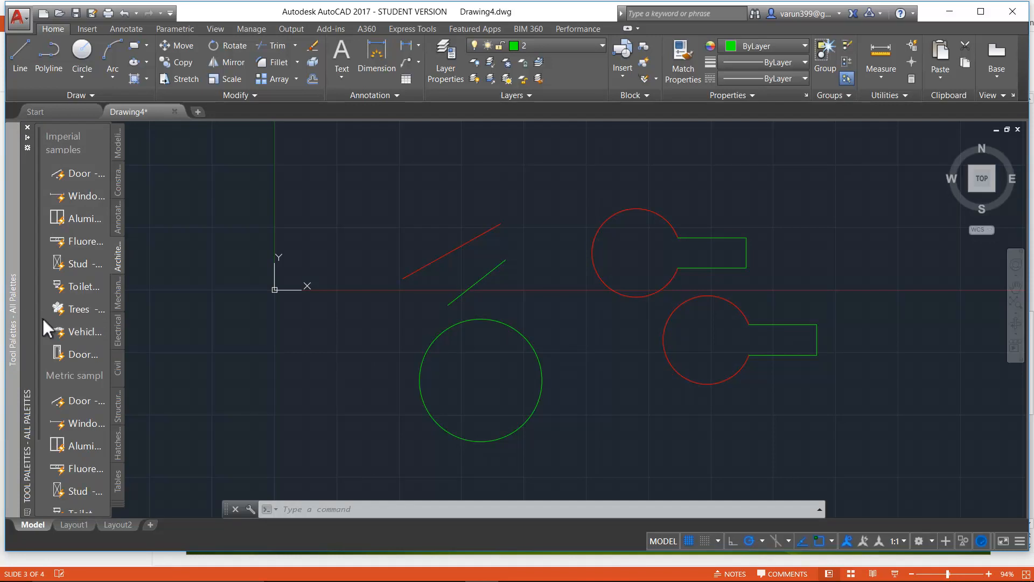
pyautogui.rightClick(24, 312)
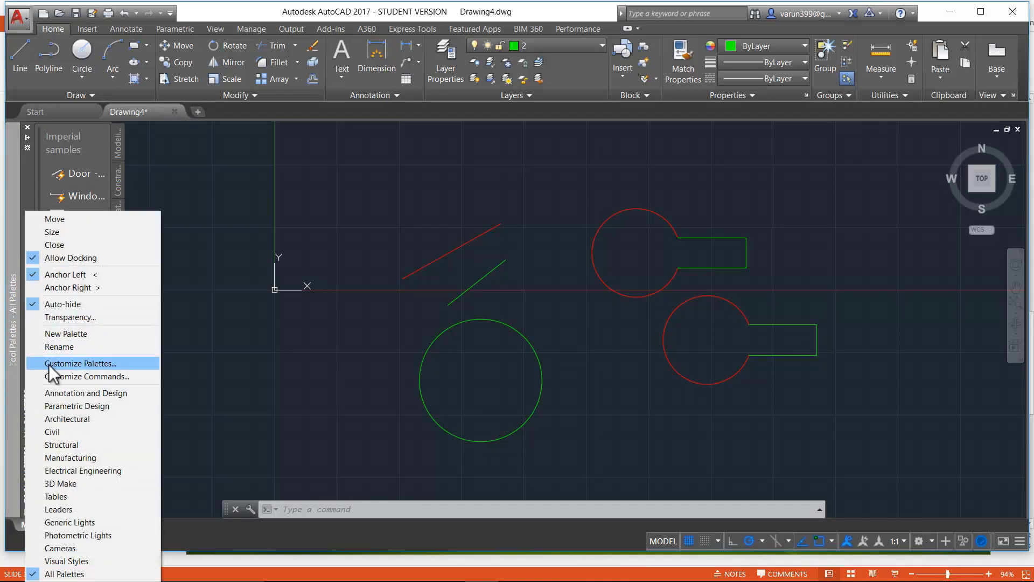
pyautogui.click(86, 362)
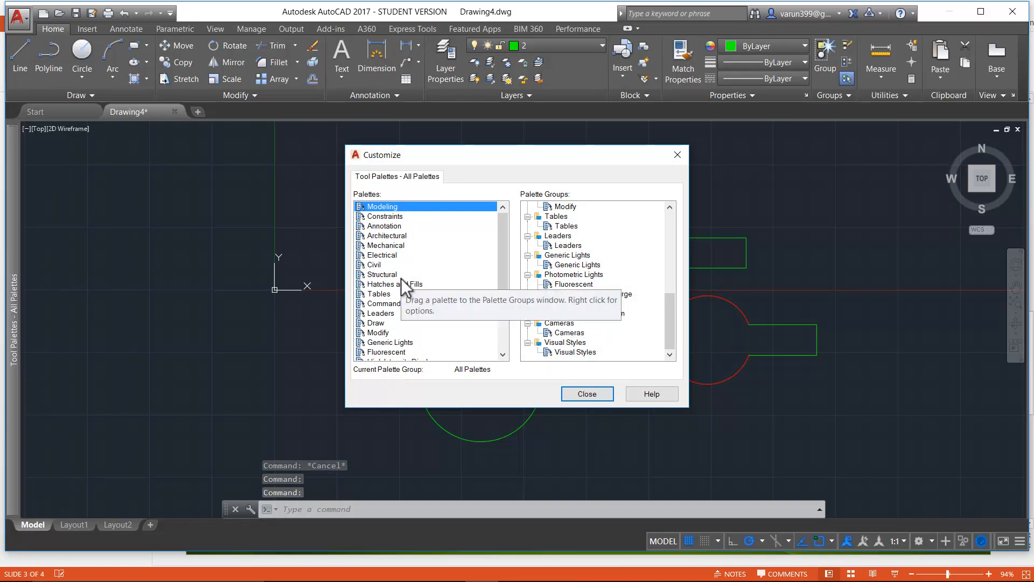
pyautogui.rightClick(430, 216)
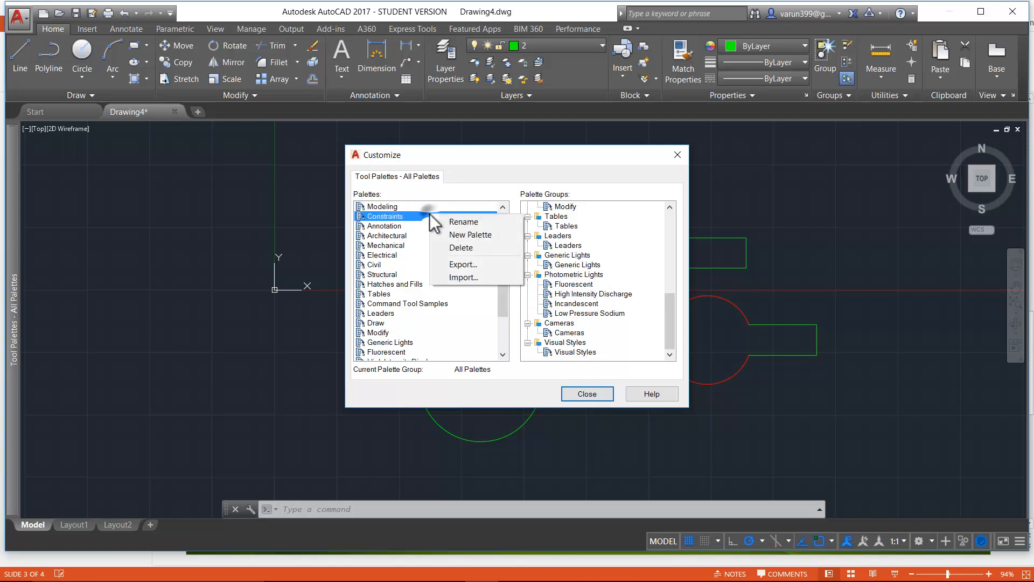
pyautogui.click(472, 235)
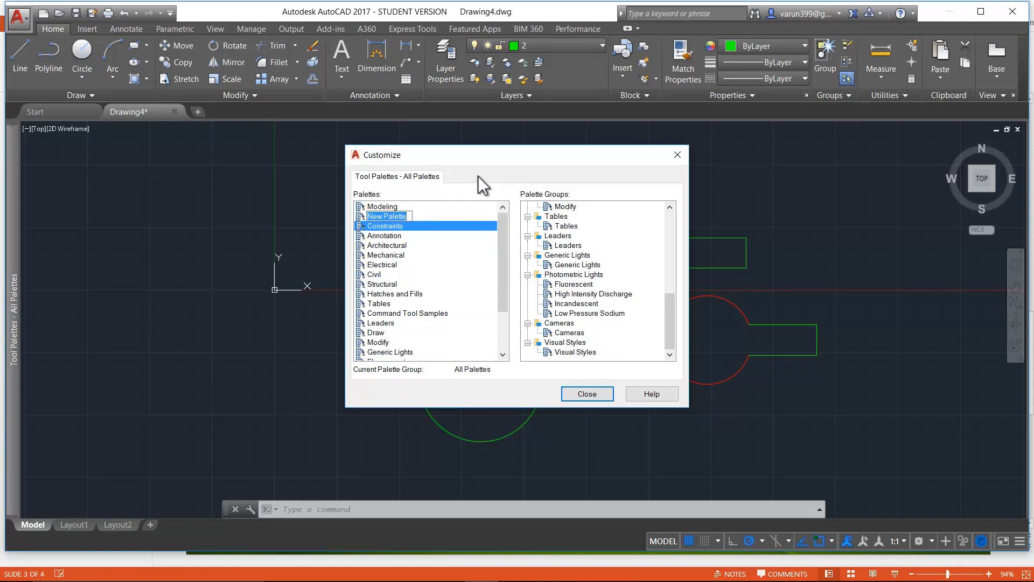
pyautogui.write('Tutomaash Palettes')
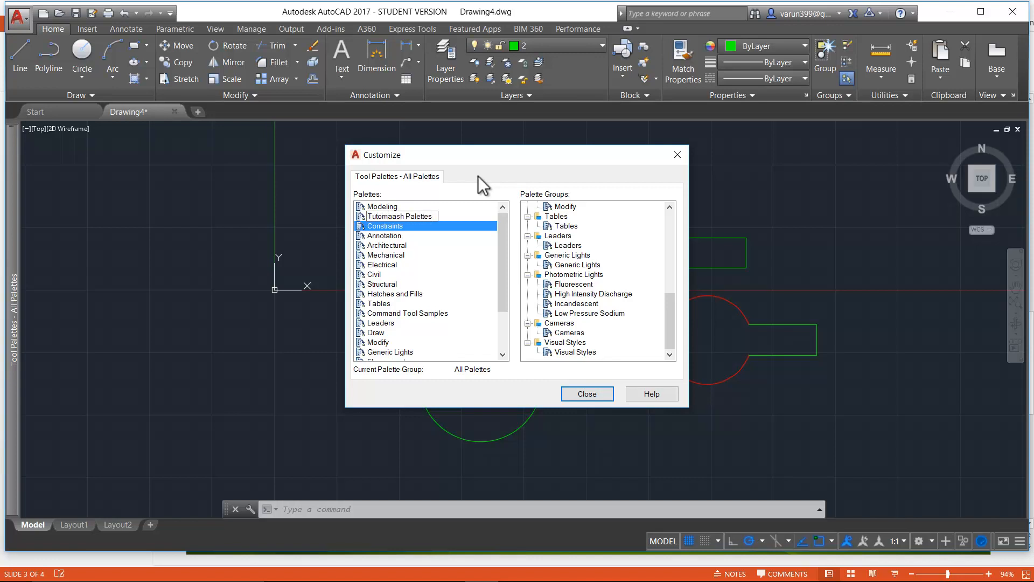
pyautogui.click(443, 243)
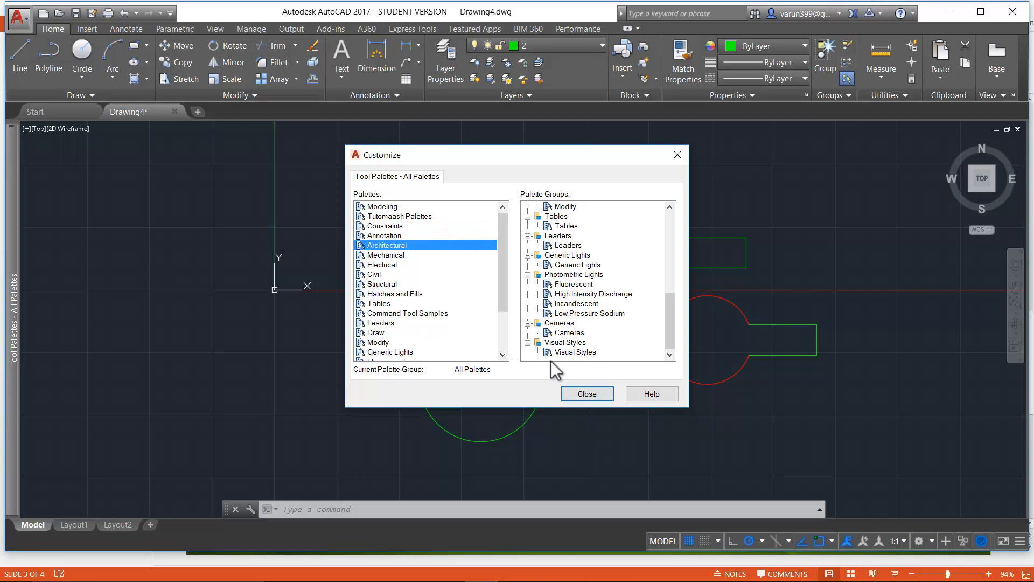
# - Collapse every palette group from Annotation and Design through Visual Styles
pyautogui.moveTo(667, 310); pyautogui.dragTo(660, 218)
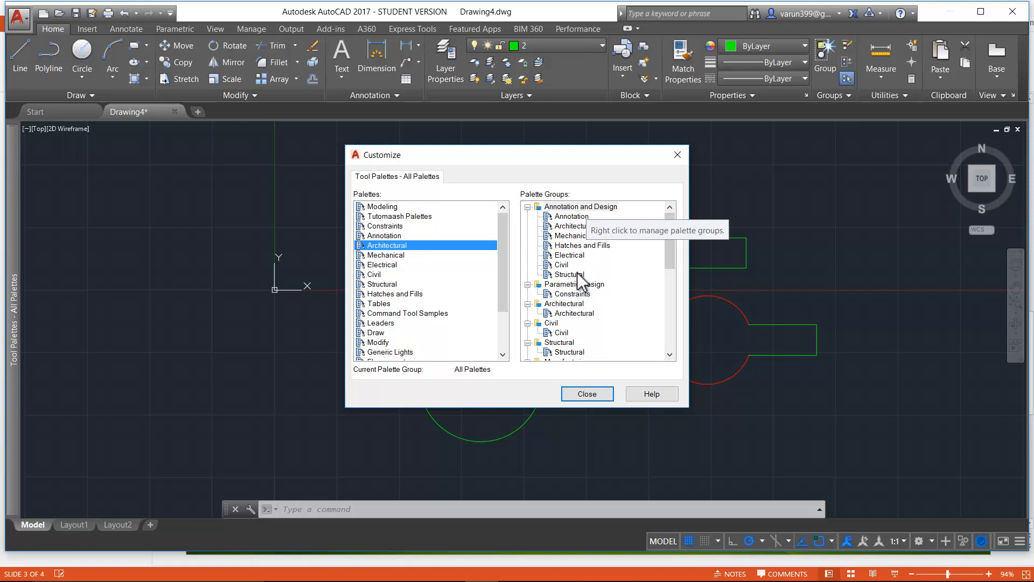
pyautogui.click(527, 206)
pyautogui.click(527, 216)
pyautogui.click(527, 226)
pyautogui.click(527, 235)
pyautogui.click(527, 245)
pyautogui.click(527, 255)
pyautogui.click(527, 264)
pyautogui.click(527, 274)
pyautogui.click(527, 284)
pyautogui.click(528, 294)
pyautogui.click(527, 303)
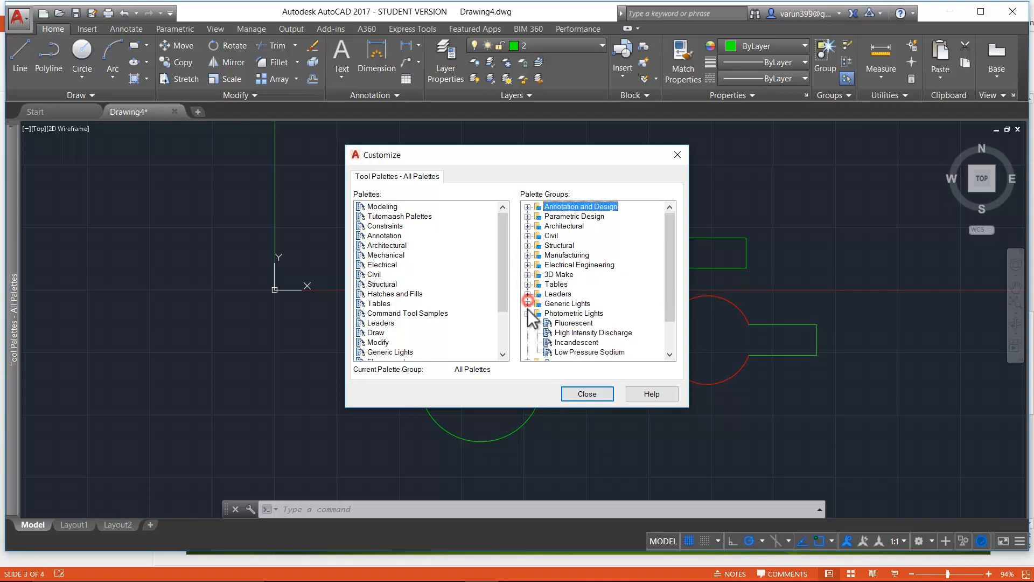
pyautogui.click(528, 313)
pyautogui.click(527, 322)
pyautogui.click(528, 333)
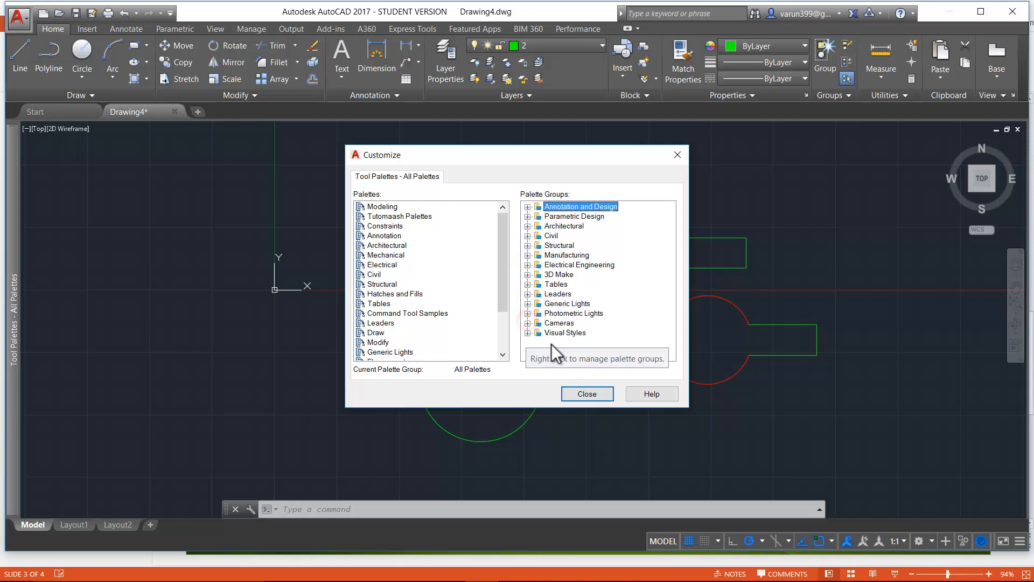
# - Create a new palette group named Tutomassh Group
pyautogui.rightClick(550, 344)
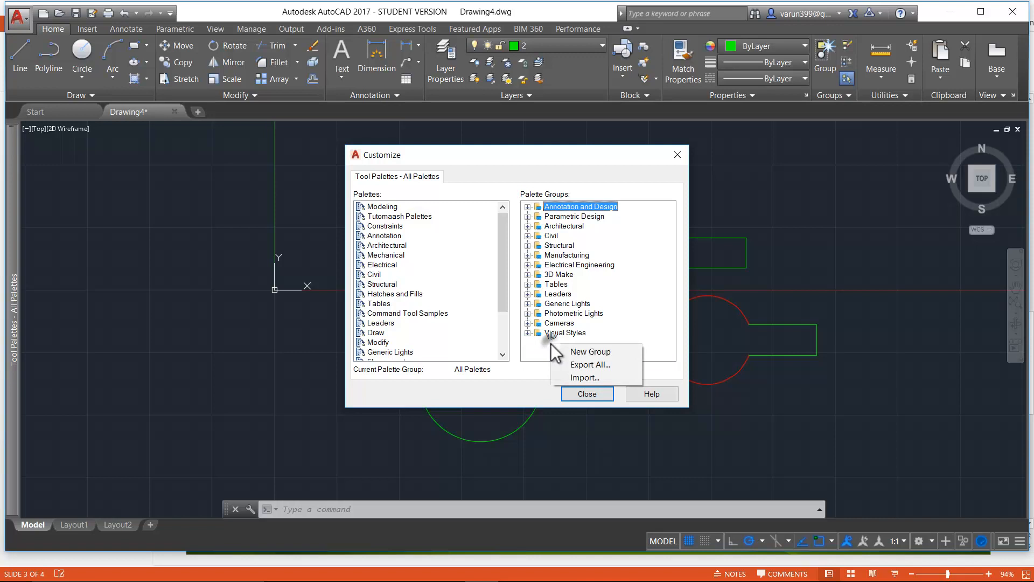
pyautogui.click(578, 351)
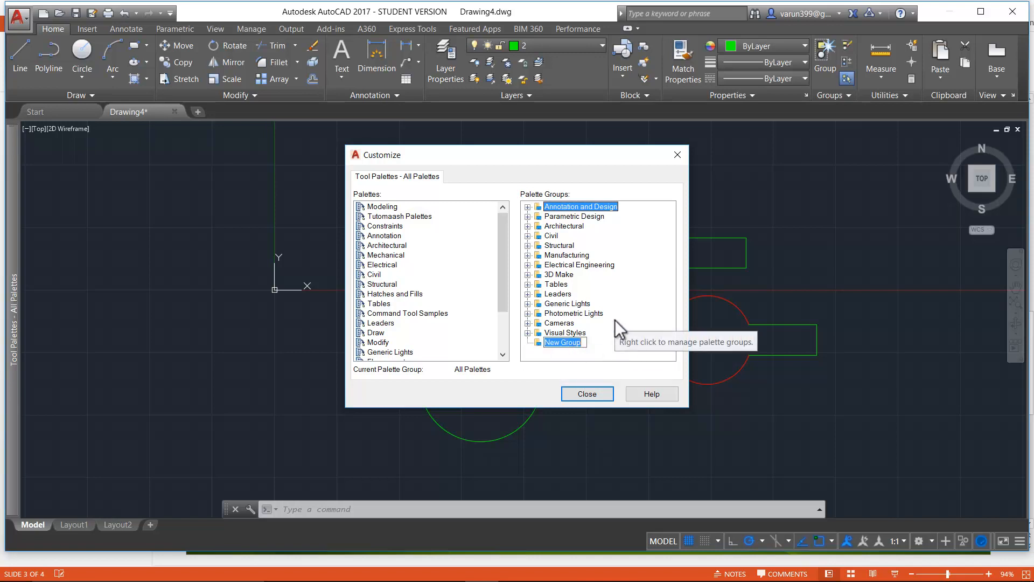
pyautogui.write('Tutomassh')
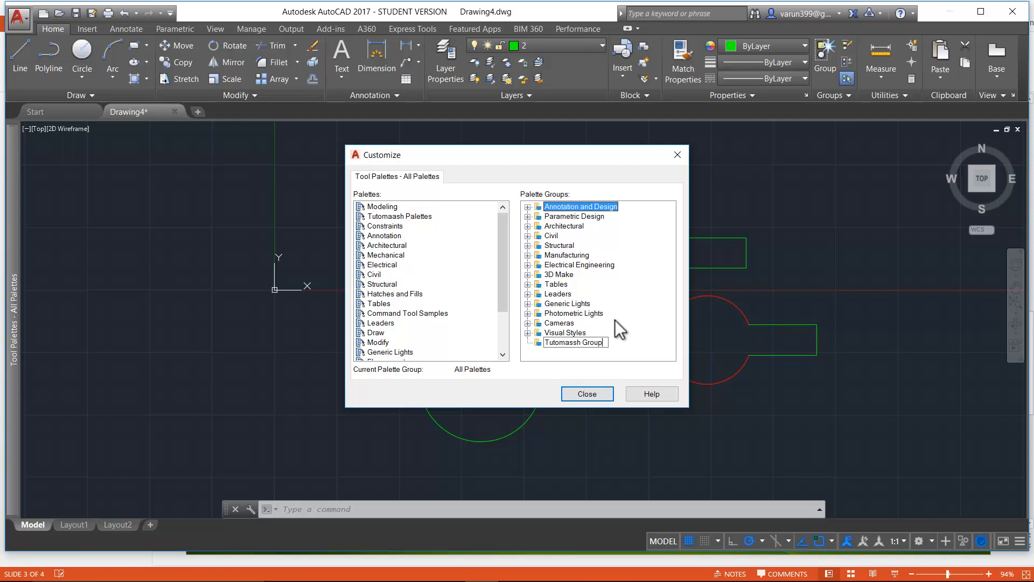
pyautogui.press('Return')
# - Add Tutomaash Palettes to Tutomassh Group and close the palette customization
pyautogui.moveTo(379, 218); pyautogui.dragTo(567, 349)
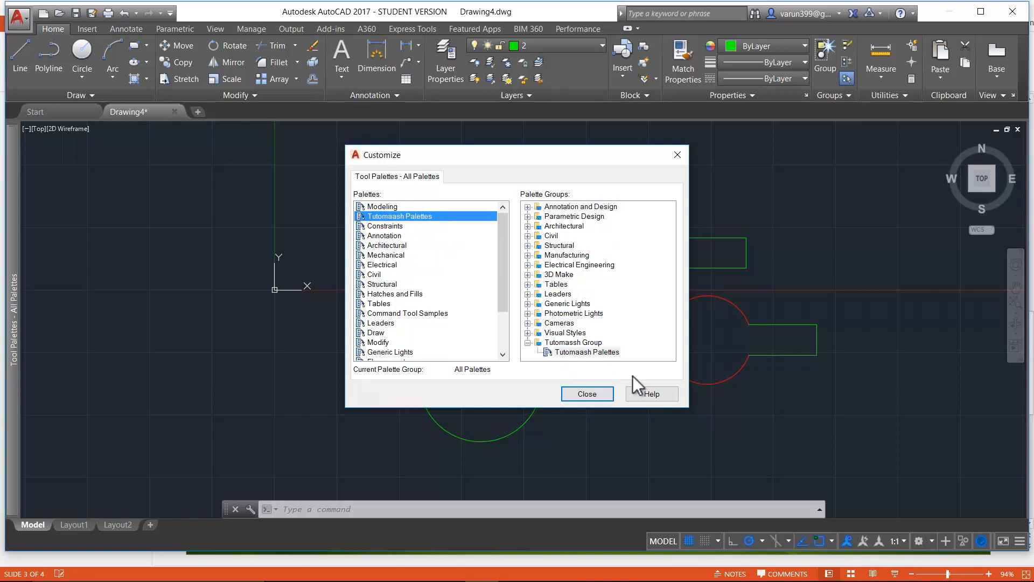
pyautogui.click(528, 332)
pyautogui.click(611, 354)
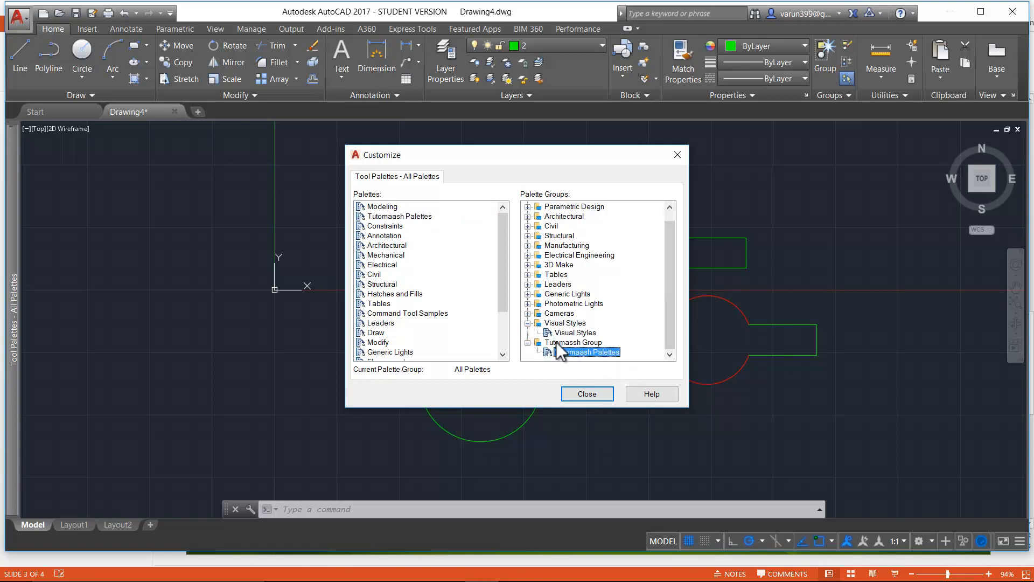
pyautogui.click(593, 394)
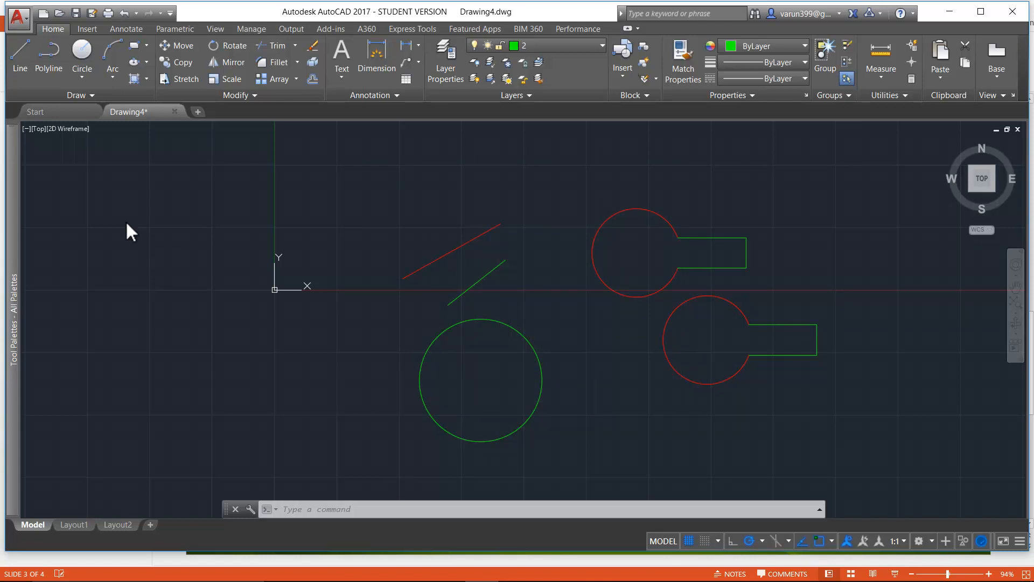
# - Bring up Tutomaash Palettes and choose All Palettes as the displayed palette group
pyautogui.moveTo(18, 248)
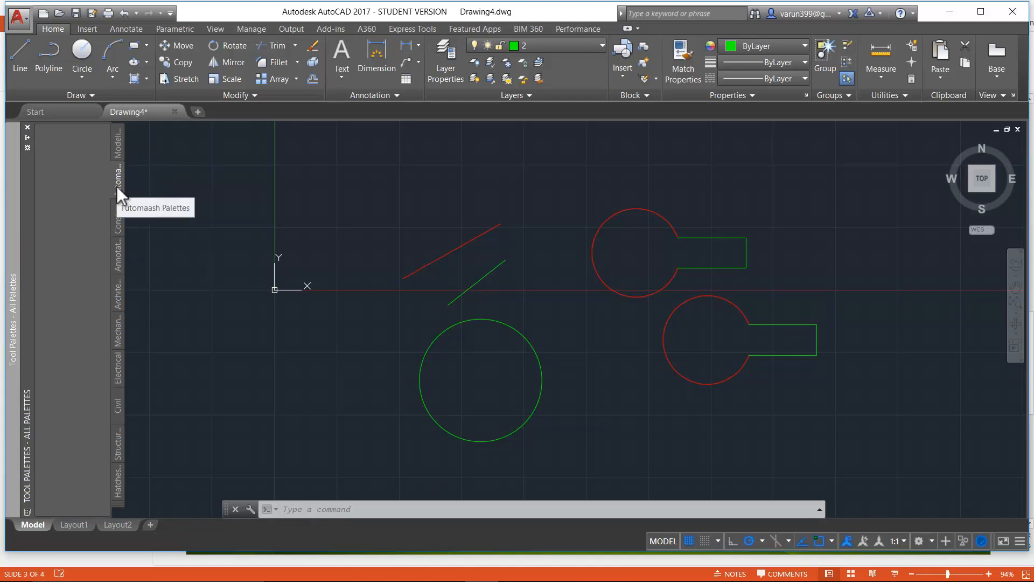
pyautogui.rightClick(22, 270)
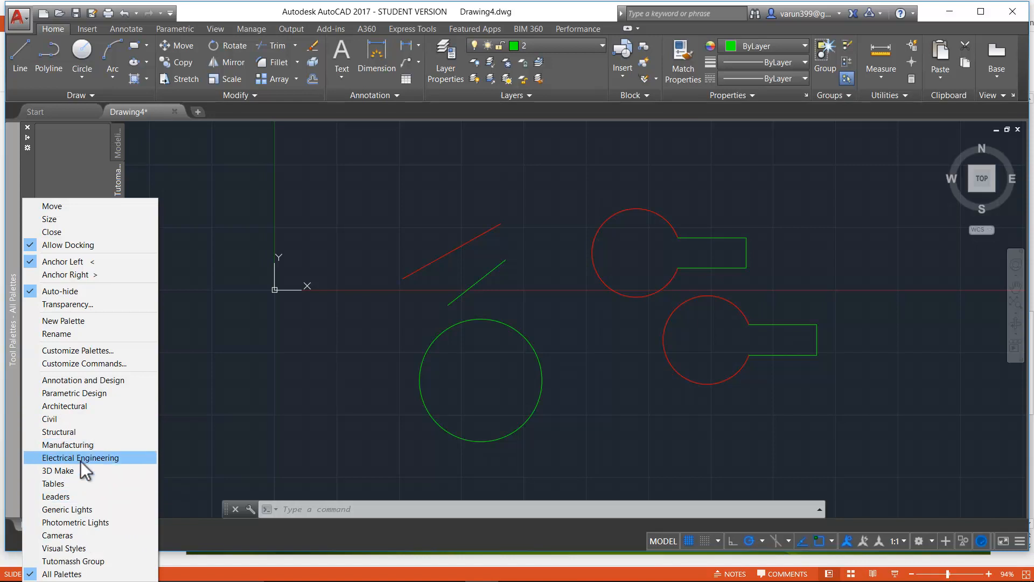
pyautogui.click(82, 574)
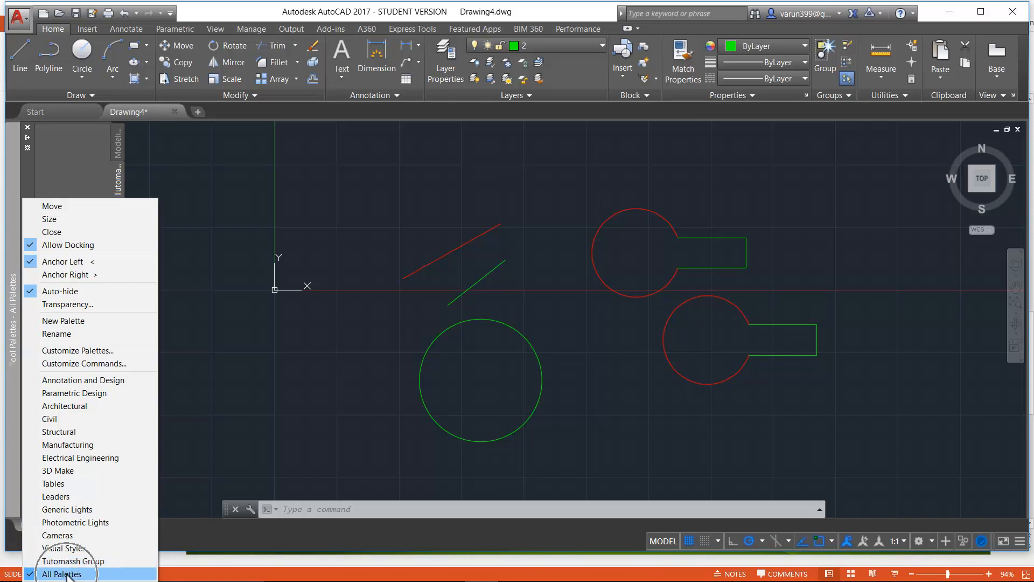
pyautogui.click(67, 574)
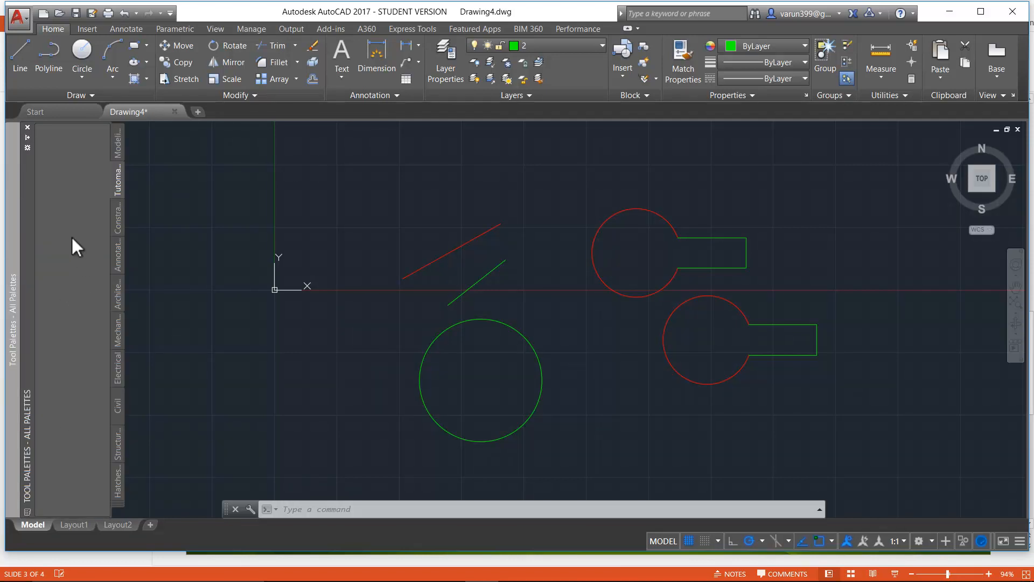
# - Add the red line from the drawing as a tool on Tutomaash Palettes
pyautogui.click(468, 241)
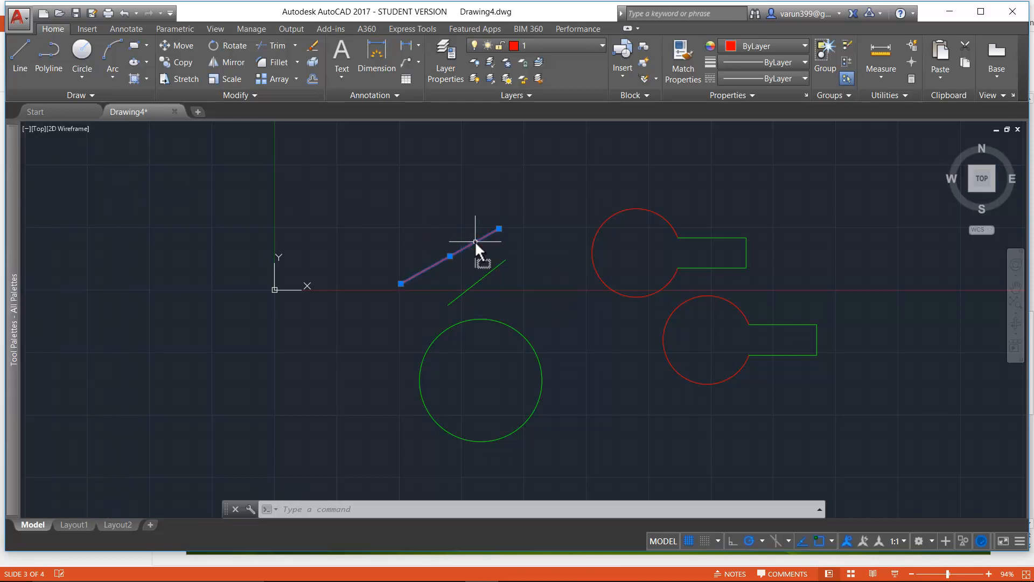
pyautogui.press('Escape')
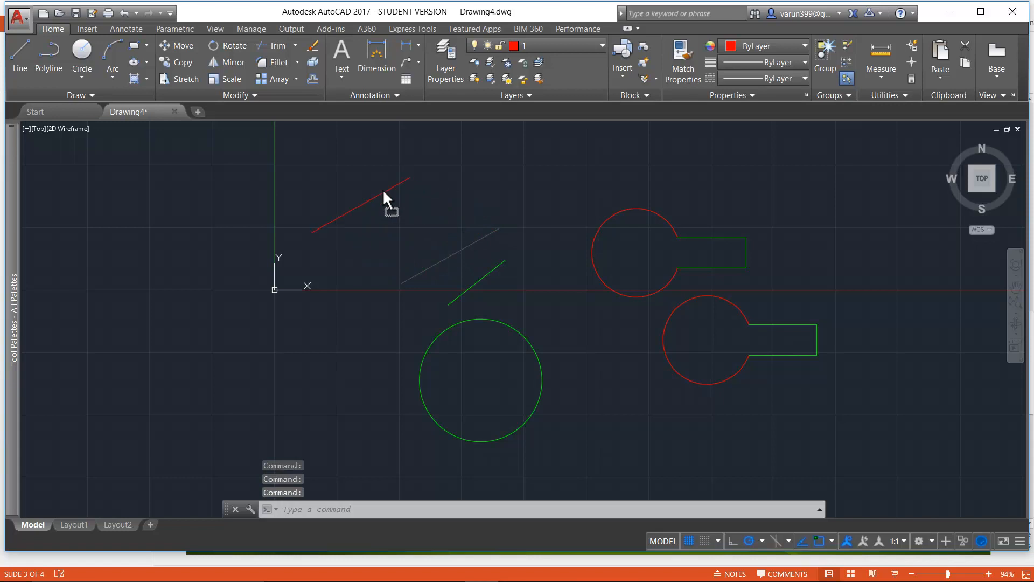
pyautogui.moveTo(112, 217); pyautogui.dragTo(72, 182)
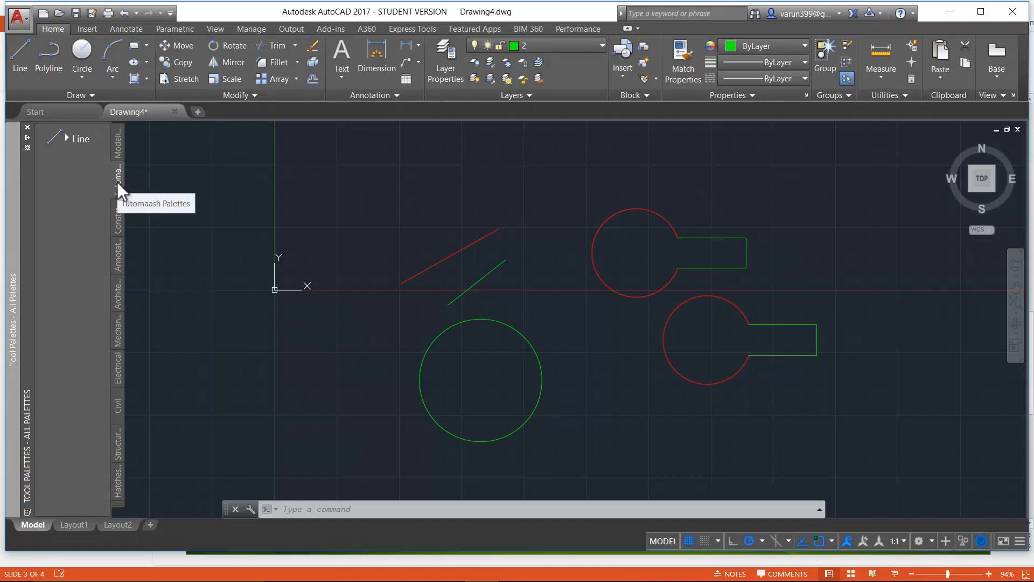
# - Add the green circle from the drawing as a tool on Tutomaash Palettes
pyautogui.click(484, 318)
pyautogui.moveTo(493, 325); pyautogui.dragTo(72, 186)
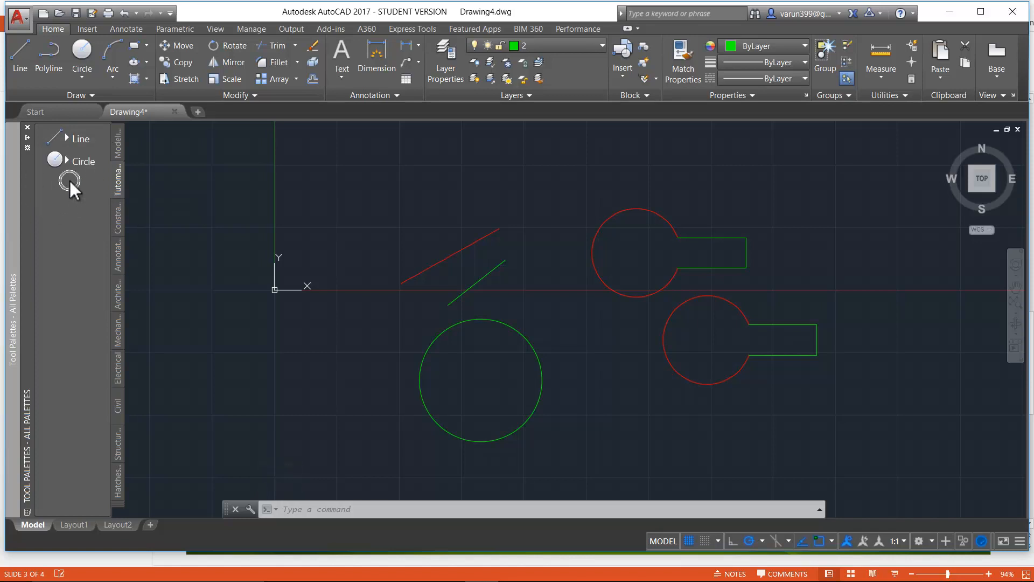
# - Try to add the lower red-and-green block as a tool on Tutomaash Palettes from the unsaved drawing
pyautogui.click(871, 312)
pyautogui.click(783, 372)
pyautogui.moveTo(796, 356); pyautogui.dragTo(173, 304)
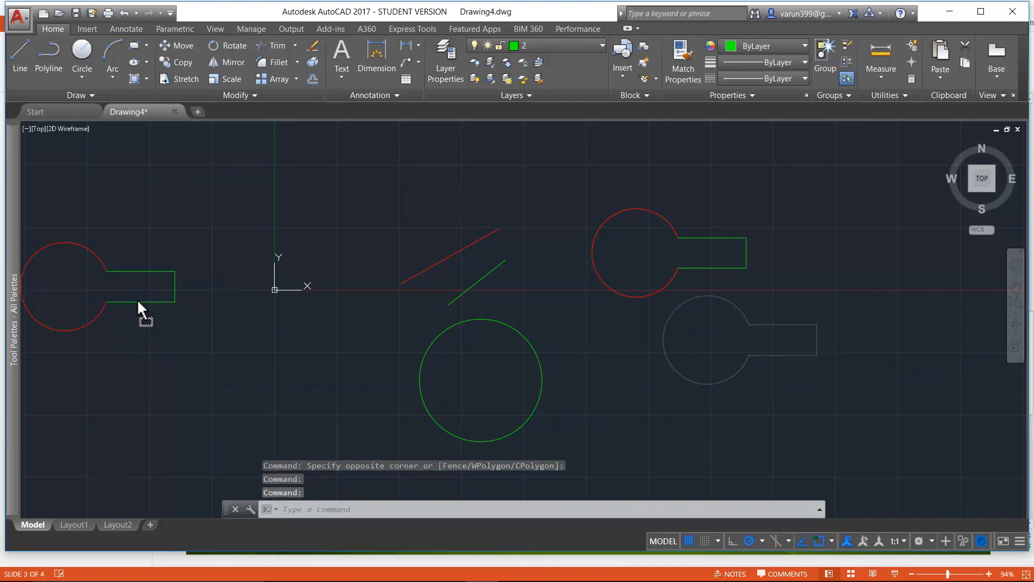
pyautogui.moveTo(42, 278)
pyautogui.mouseDown()
pyautogui.moveTo(18, 280)
pyautogui.moveTo(68, 263)
pyautogui.mouseUp()
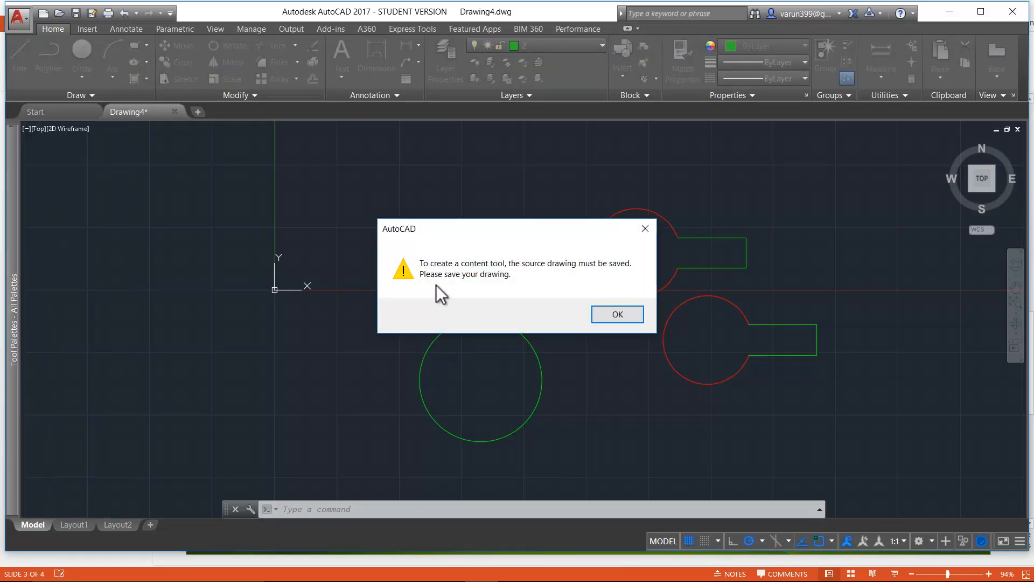
pyautogui.click(445, 269)
pyautogui.click(617, 314)
# - Save the drawing to the Desktop as Drawing4.dwg
pyautogui.click(17, 17)
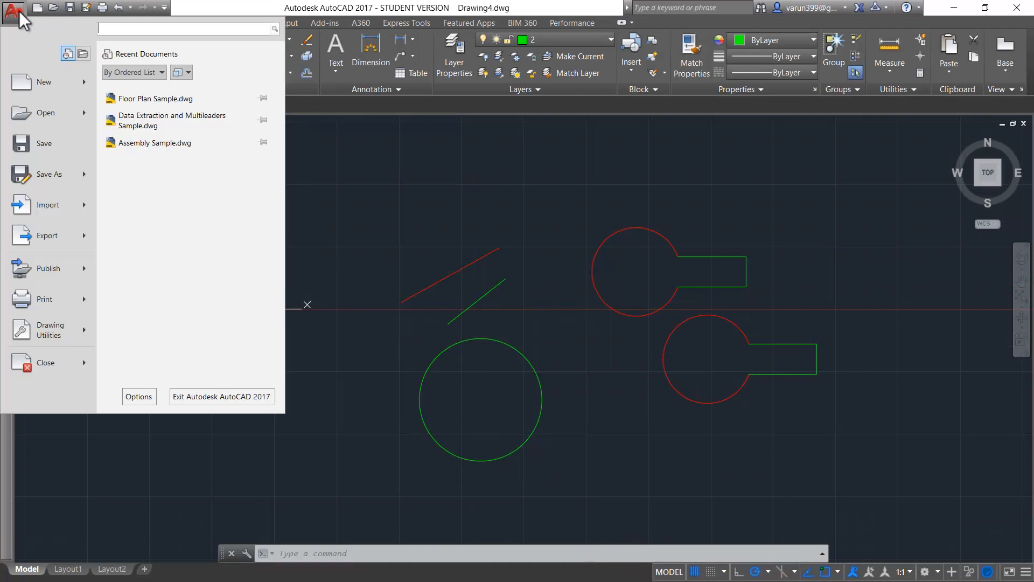
pyautogui.click(74, 180)
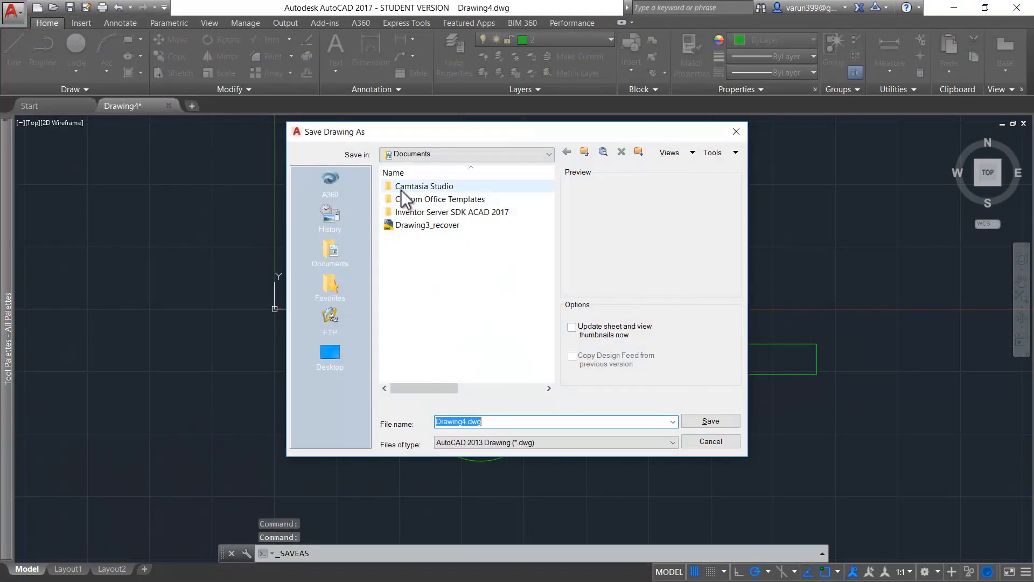
pyautogui.click(334, 355)
pyautogui.click(703, 424)
# - Add the lower red-and-green block from the saved drawing as a tool on Tutomaash Palettes
pyautogui.click(842, 311)
pyautogui.click(795, 389)
pyautogui.moveTo(769, 374); pyautogui.dragTo(95, 220)
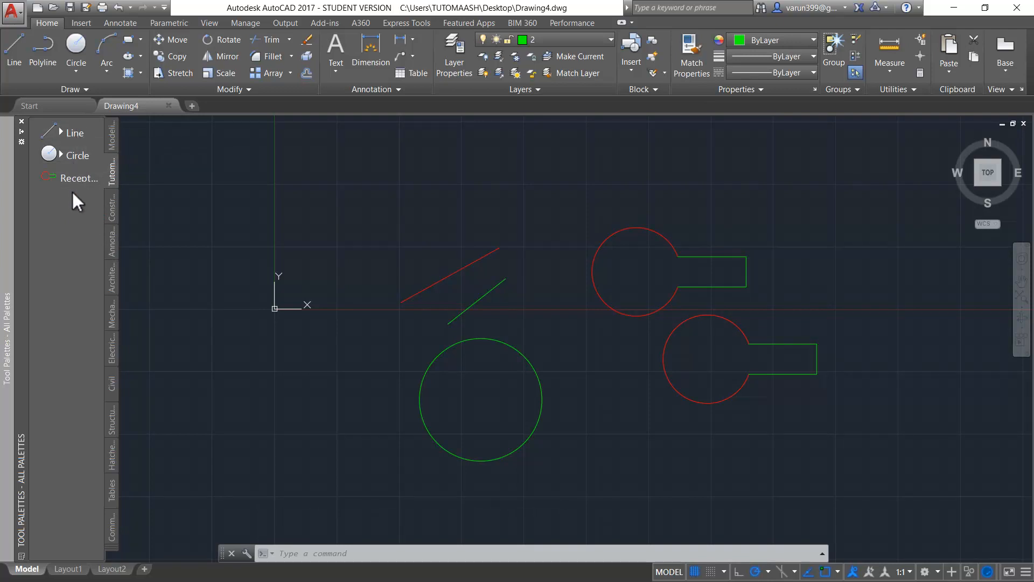
# - Start a new drawing and insert the Recepticle block into it from Tutomaash Palettes
pyautogui.click(191, 106)
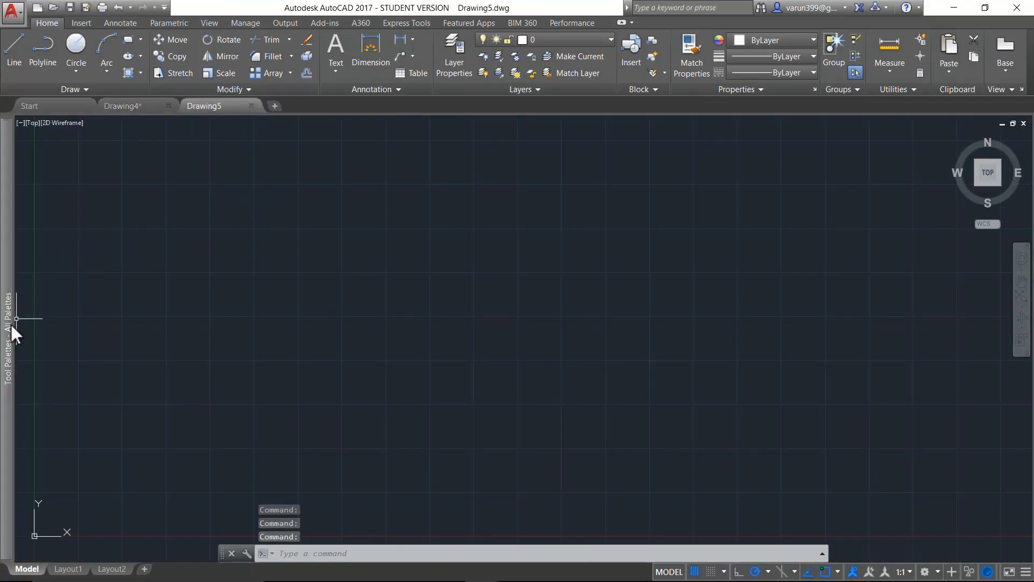
pyautogui.moveTo(11, 324)
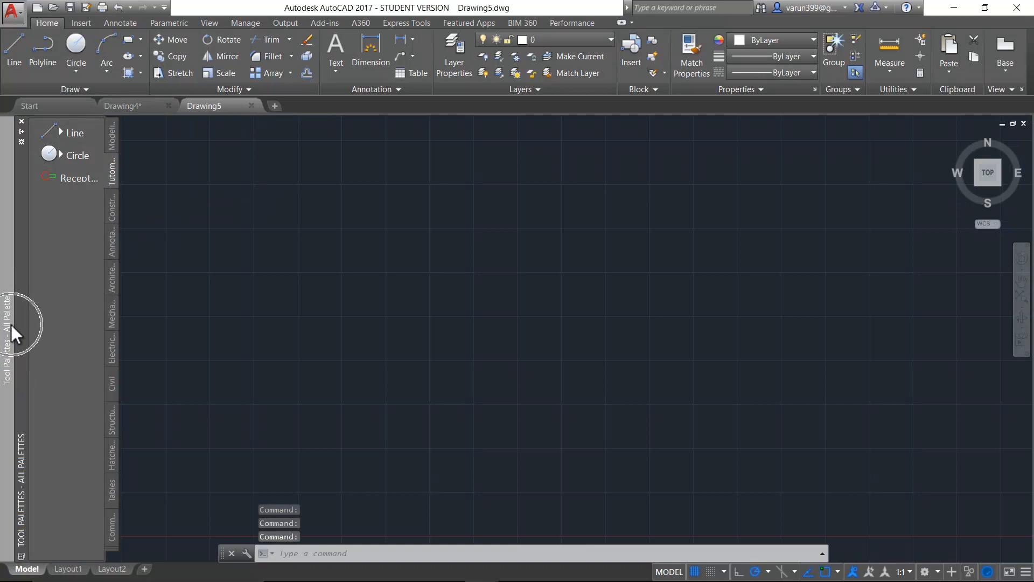
pyautogui.click(67, 178)
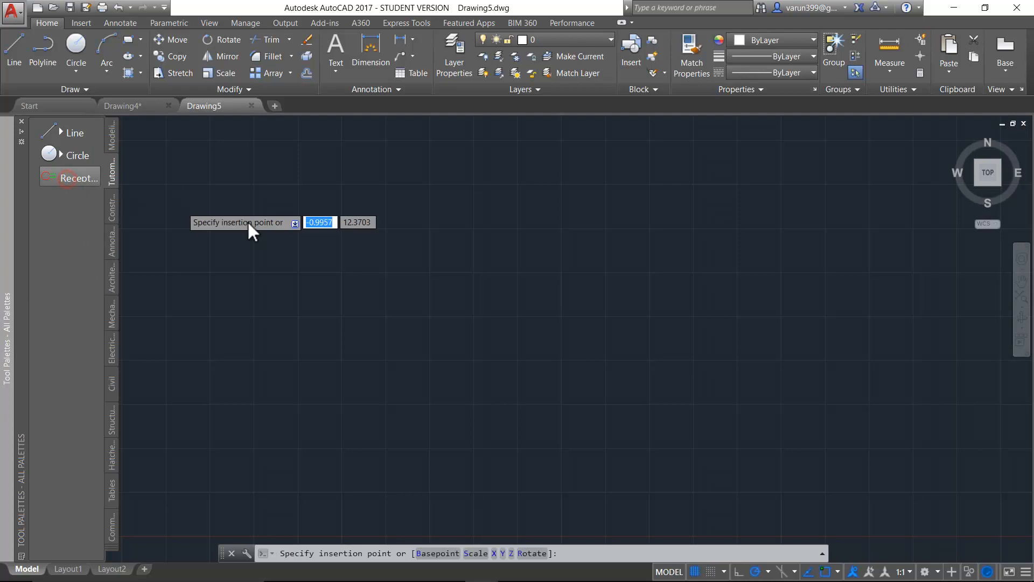
pyautogui.click(680, 279)
pyautogui.scroll(-5, 680, 279)
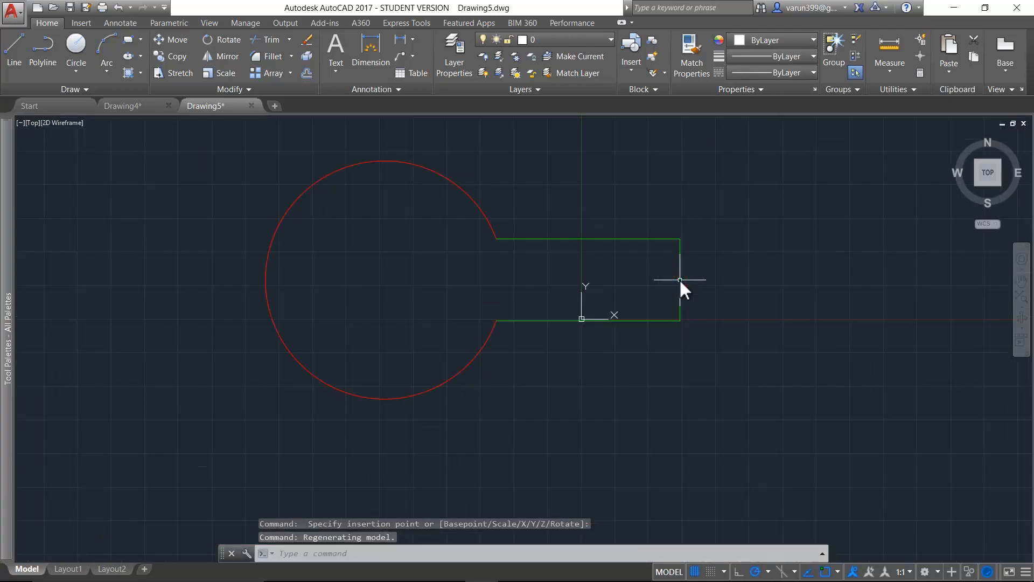
pyautogui.moveTo(598, 330); pyautogui.dragTo(615, 392, button='middle')
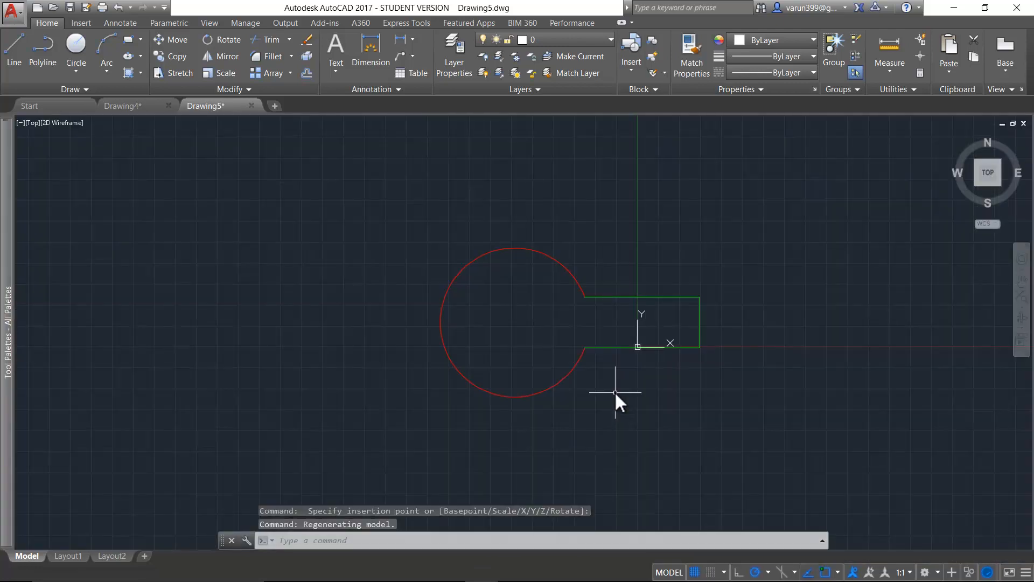
# - Draw three connected line segments beside the block's rectangular end with the Line tool from Tutomaash Palettes
pyautogui.moveTo(19, 253)
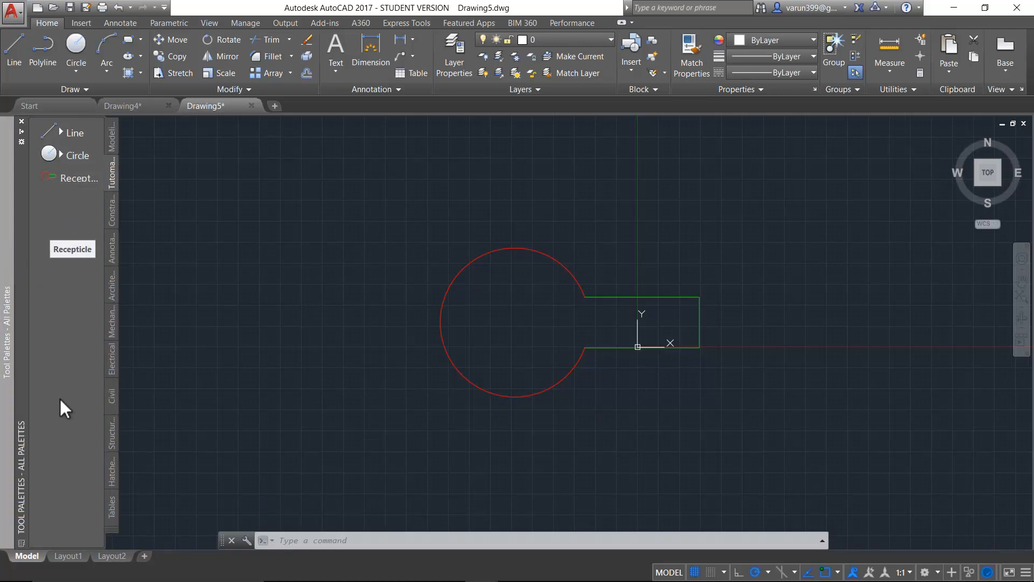
pyautogui.click(73, 132)
pyautogui.click(748, 258)
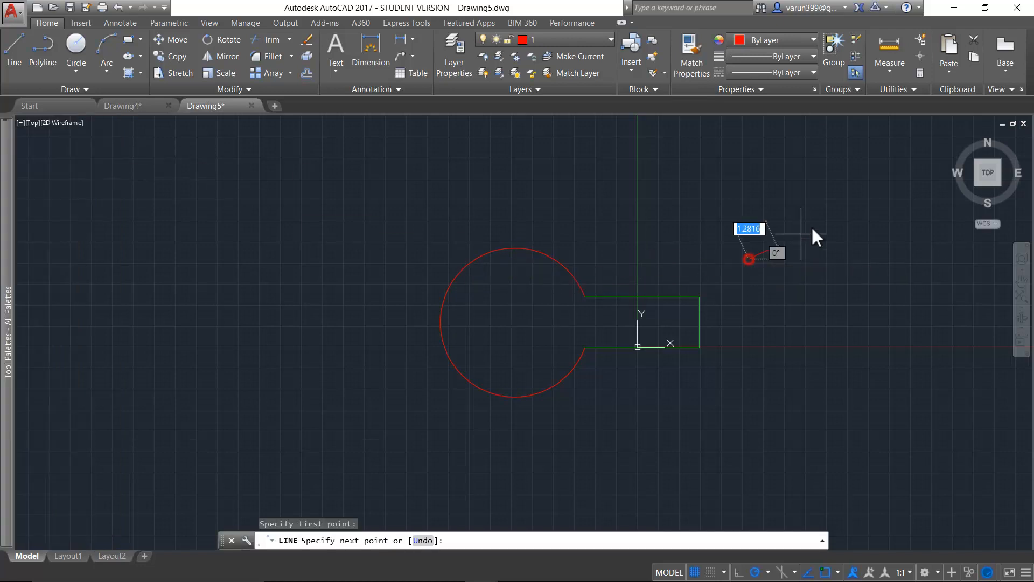
pyautogui.click(839, 208)
pyautogui.click(914, 287)
pyautogui.click(810, 386)
pyautogui.press('Escape')
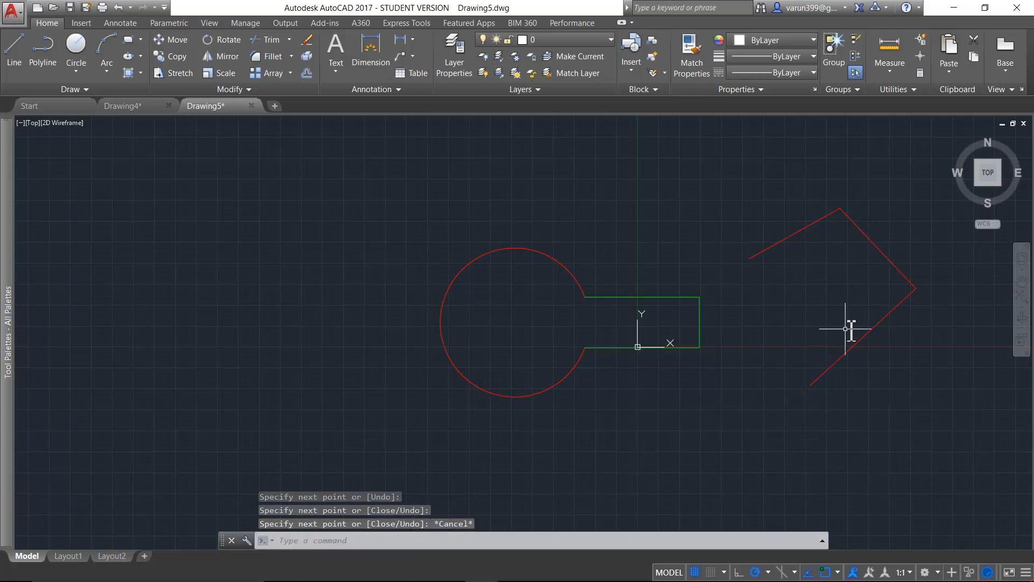
# - Check the new drawing's layer list and draw a circle above and left of the block with the Circle tool from Tutomaash Palettes
pyautogui.click(573, 42)
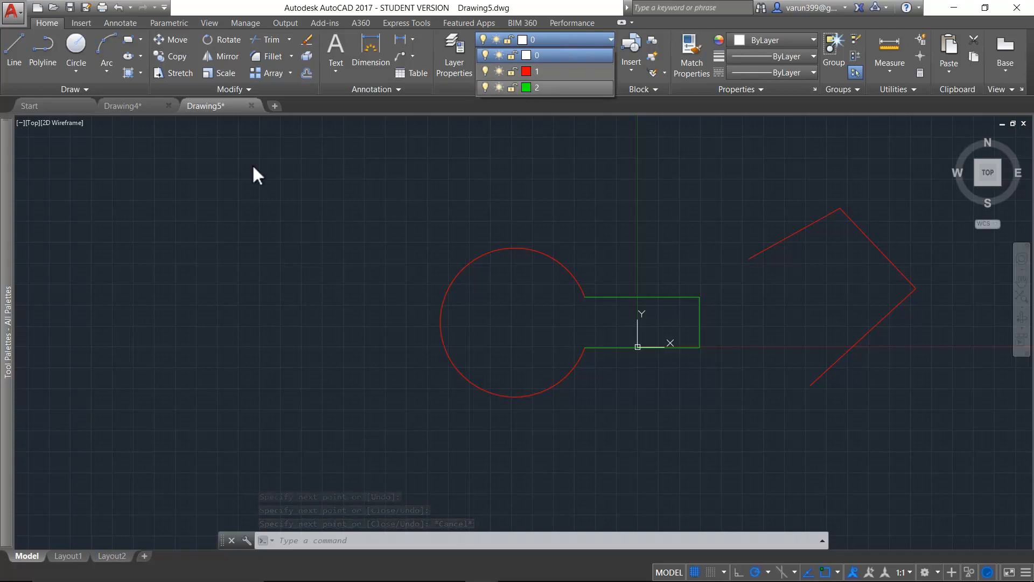
pyautogui.moveTo(5, 234)
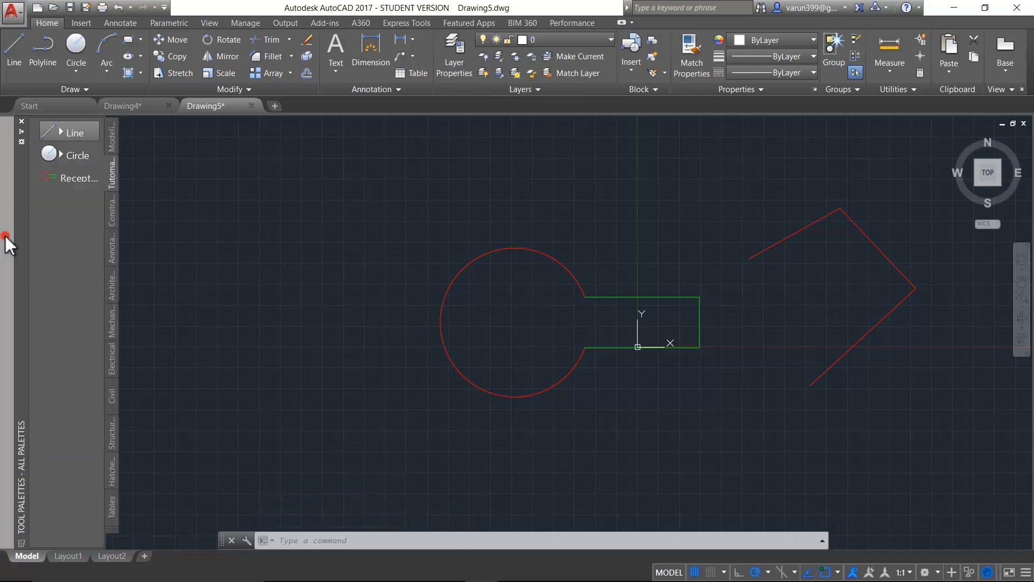
pyautogui.click(57, 153)
pyautogui.click(292, 243)
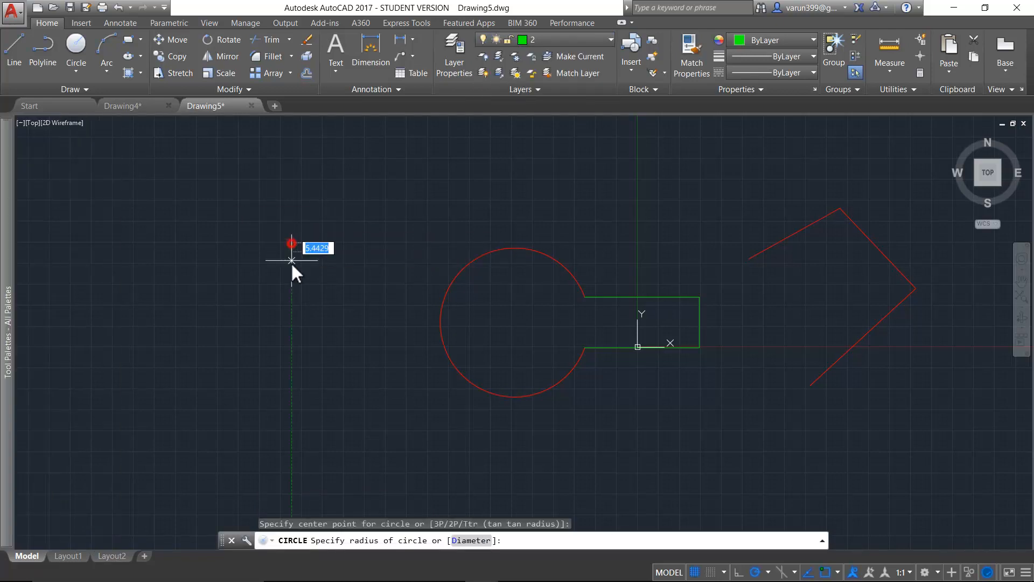
pyautogui.click(282, 314)
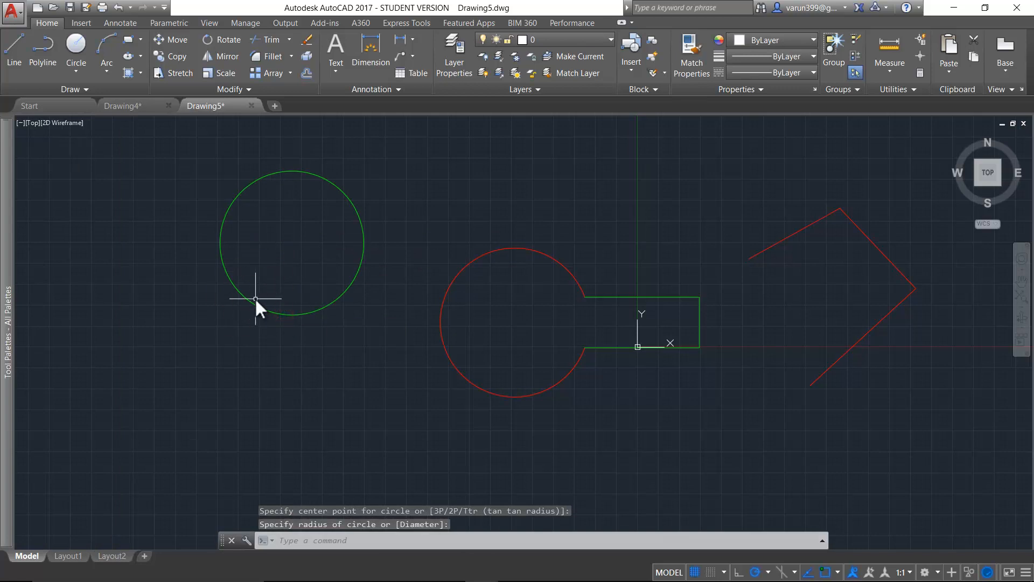